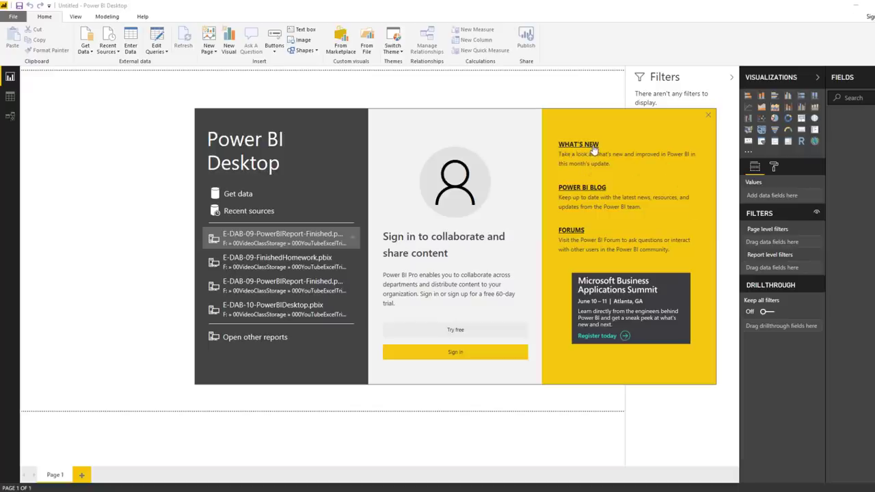
Close the start screen and save the empty report as E-DAB-09-PowerBIReport.
{"action": "left_click", "coordinate": [709, 116]}
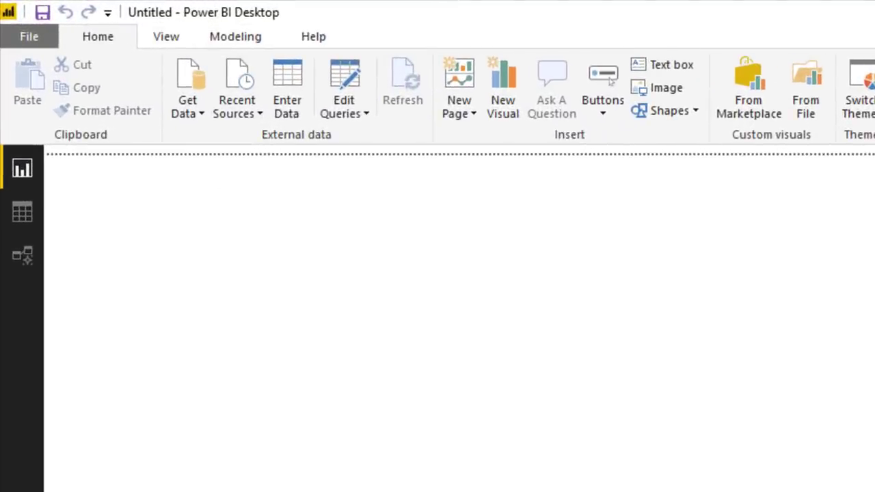
{"action": "key", "text": "F12"}
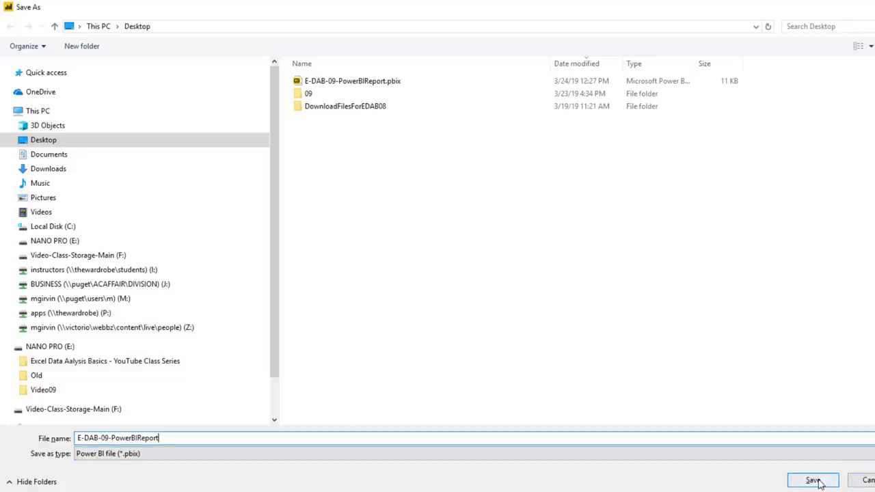
{"action": "left_click", "coordinate": [814, 481]}
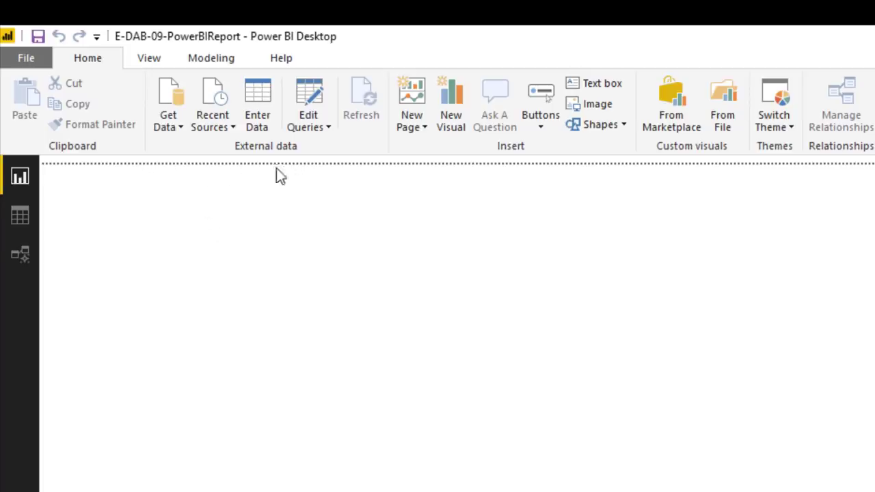
{"action": "left_click", "coordinate": [182, 130]}
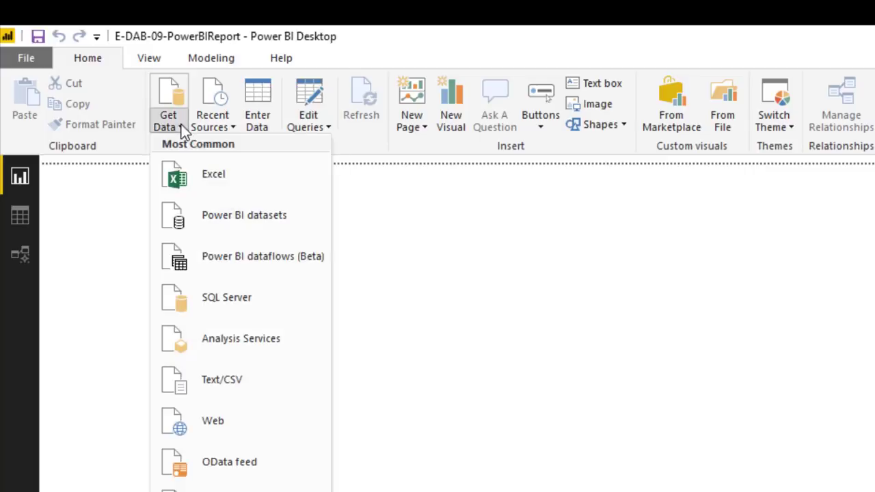
Look through the Report, Data and Model views, then bring up the full Get Data connector list.
{"action": "left_click", "coordinate": [182, 131]}
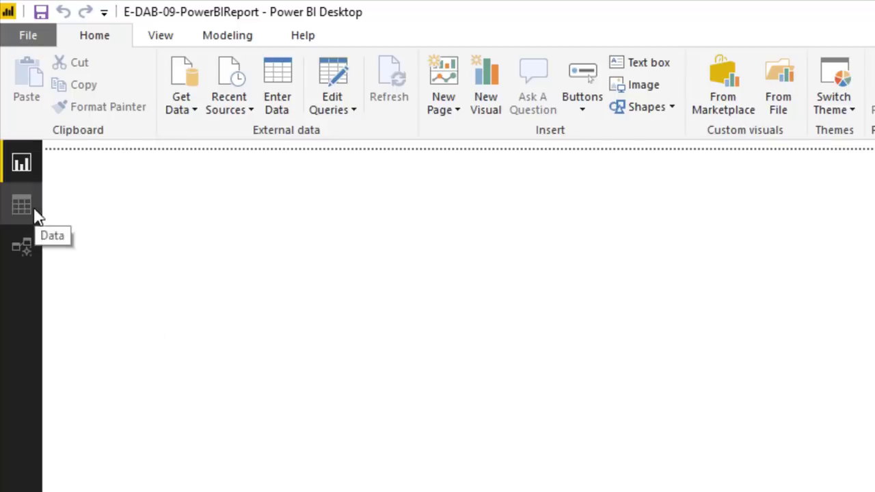
{"action": "left_click", "coordinate": [35, 214]}
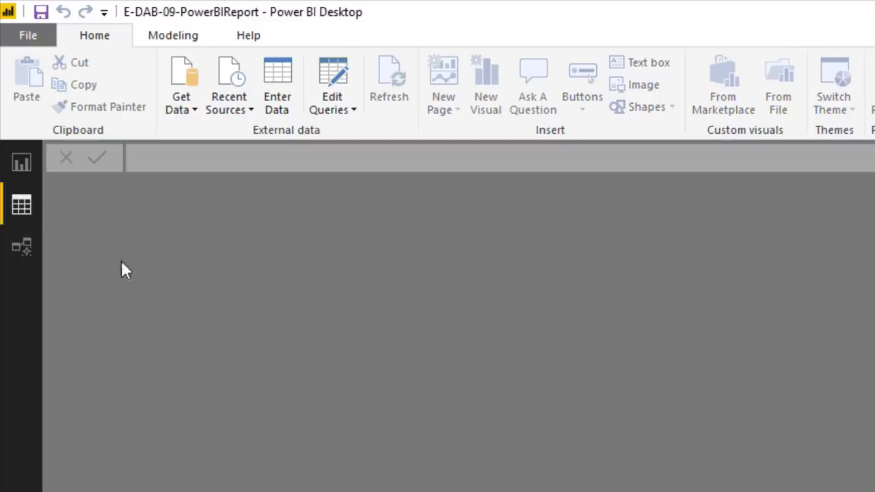
{"action": "left_click", "coordinate": [33, 252]}
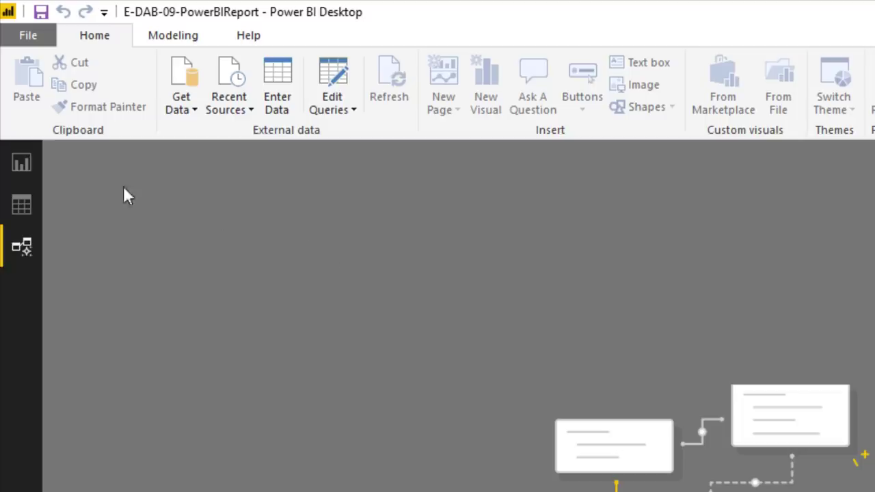
{"action": "left_click", "coordinate": [23, 206]}
{"action": "left_click", "coordinate": [15, 168]}
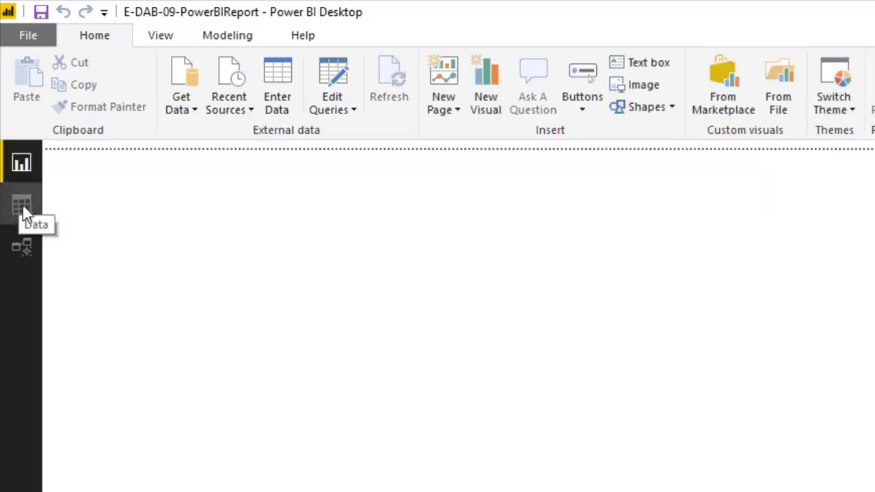
{"action": "left_click", "coordinate": [23, 213]}
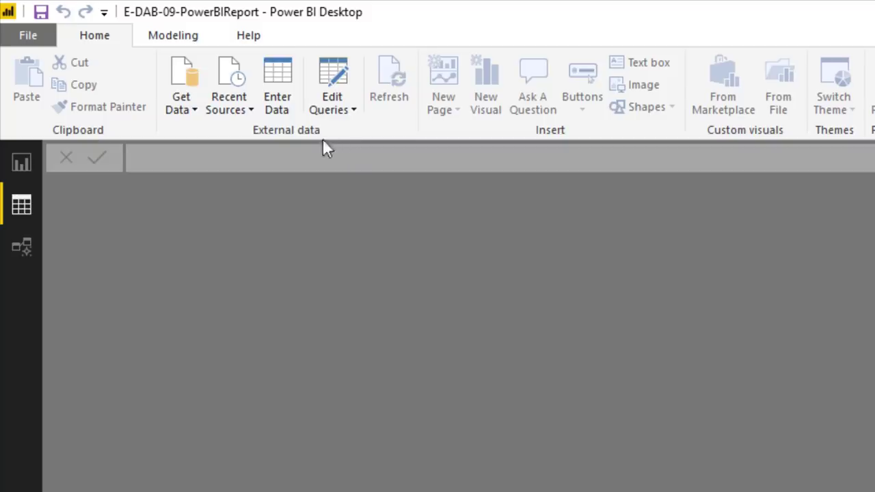
{"action": "left_click", "coordinate": [195, 109]}
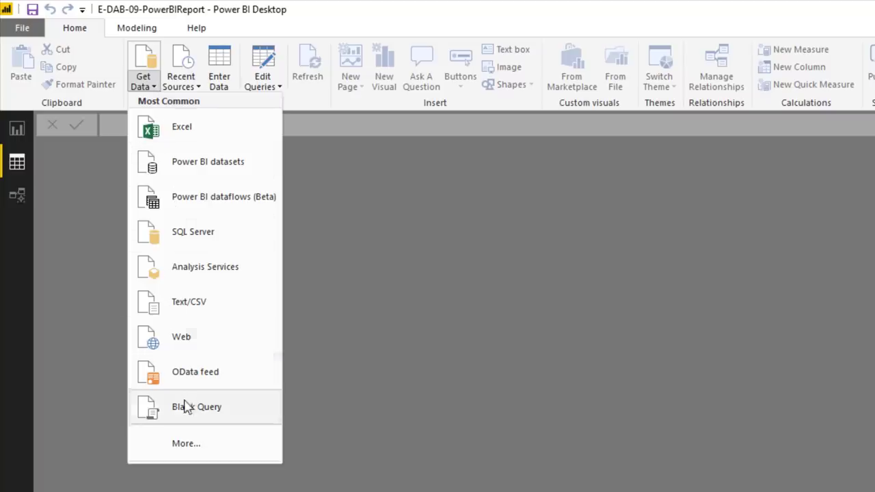
{"action": "left_click", "coordinate": [182, 446]}
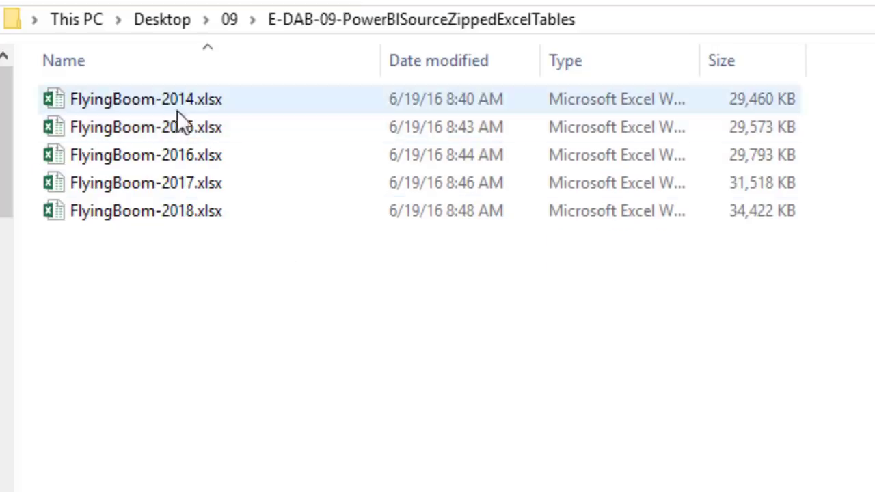
Open FlyingBoom-2014.xlsx and confirm its transactions end at row 890654.
{"action": "double_click", "coordinate": [152, 103]}
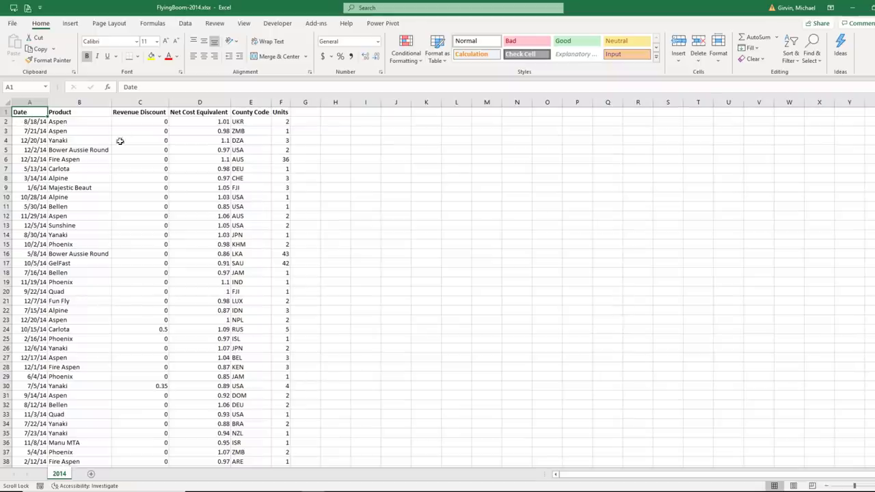
{"action": "left_click", "coordinate": [154, 149]}
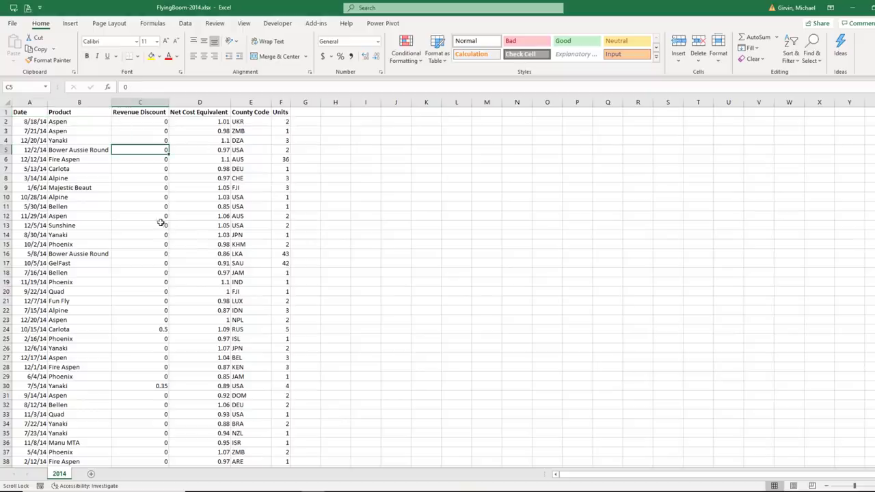
{"action": "key", "text": "ctrl+Down"}
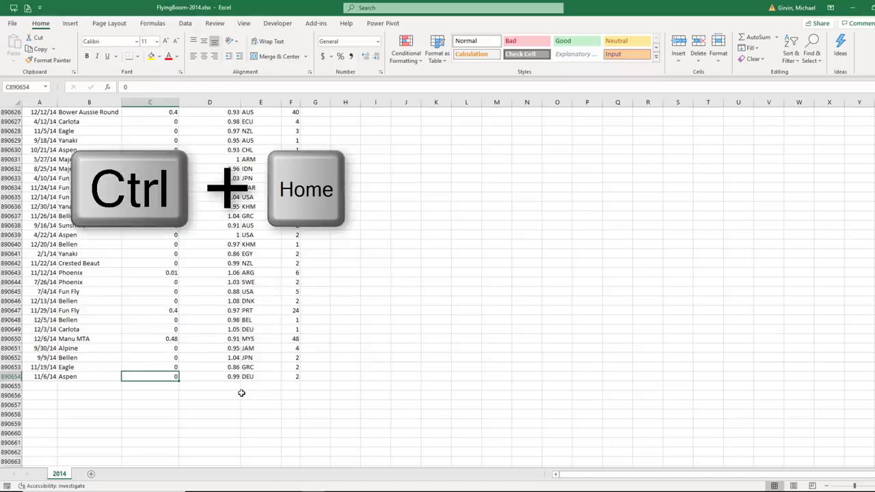
{"action": "key", "text": "ctrl+Home"}
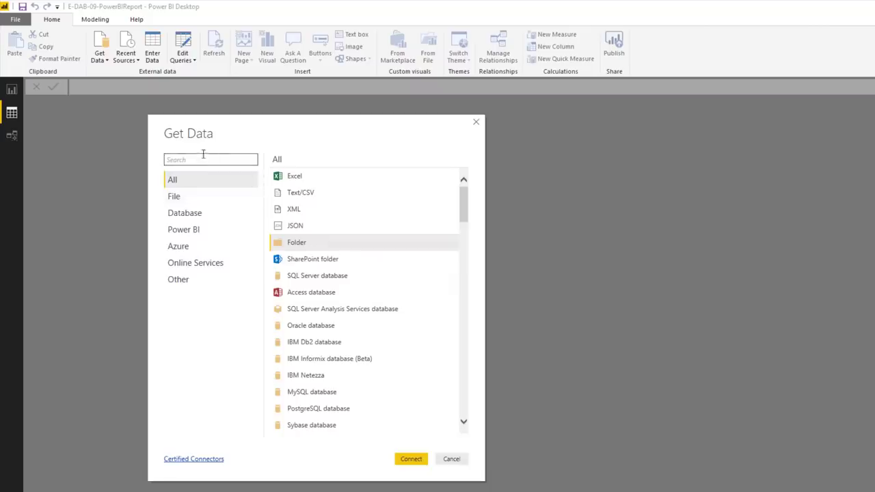
Add a Folder source for E-DAB-09-PowerBISourceZippedExcelTables and load its five workbooks into Power Query.
{"action": "left_click", "coordinate": [296, 244]}
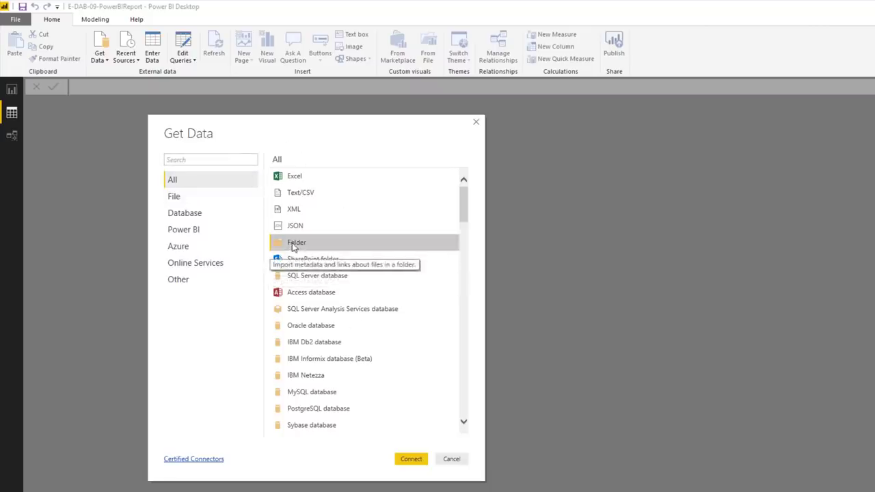
{"action": "left_click", "coordinate": [413, 460]}
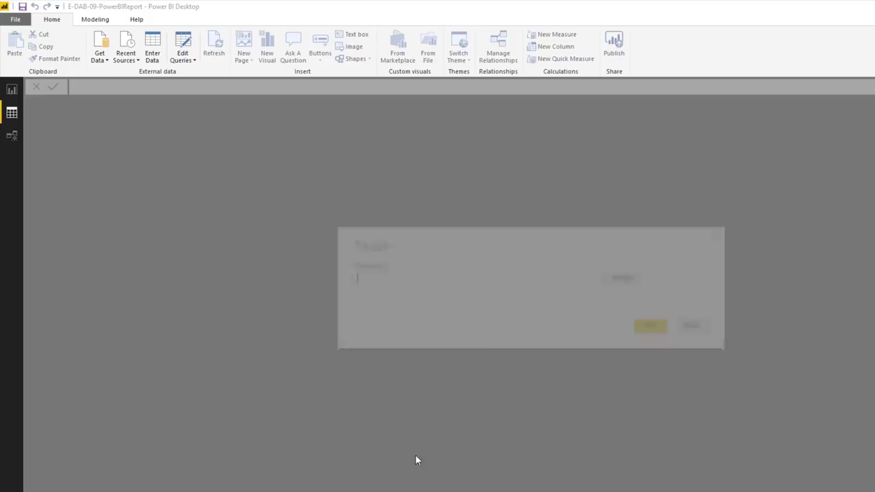
{"action": "left_click", "coordinate": [623, 278]}
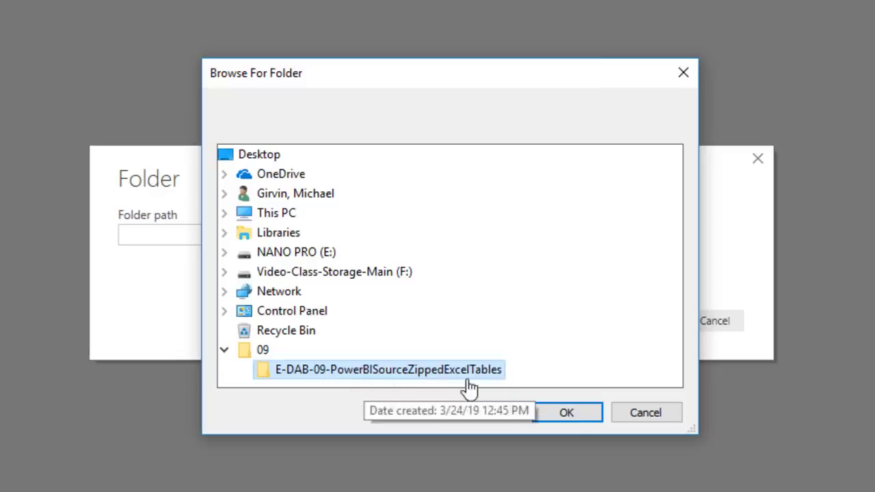
{"action": "left_click", "coordinate": [568, 413]}
{"action": "left_click", "coordinate": [653, 325]}
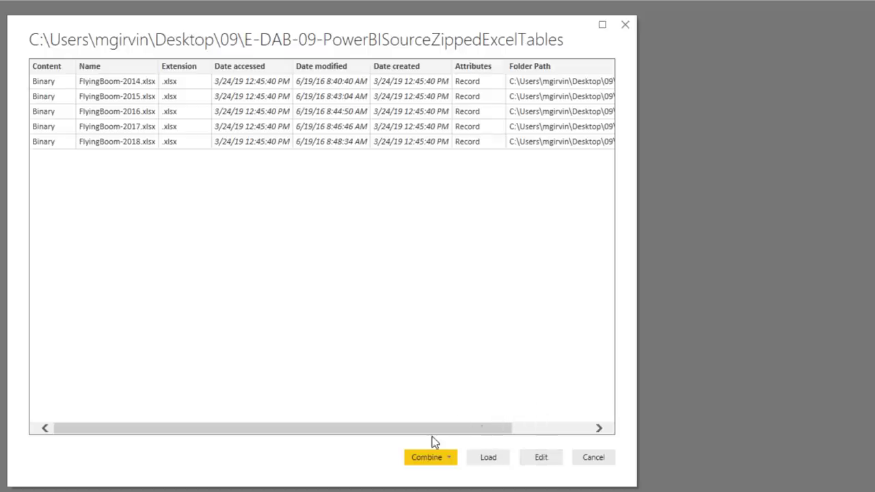
{"action": "left_click", "coordinate": [541, 458]}
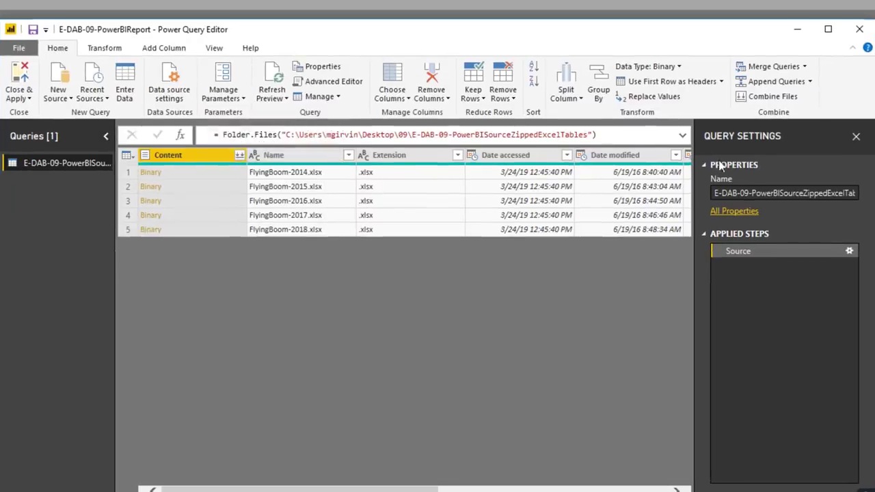
Rename the query to fTransactions.
{"action": "left_click", "coordinate": [759, 193]}
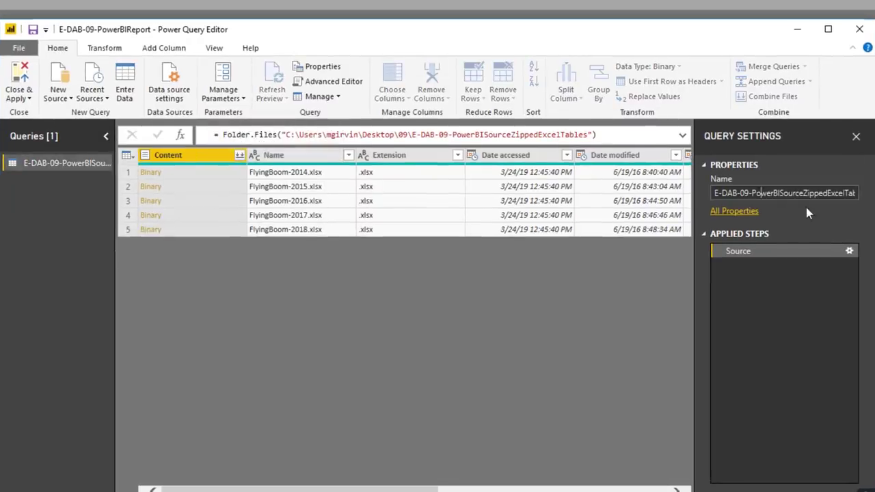
{"action": "key", "text": "ctrl+a"}
{"action": "type", "text": "fTransactions"}
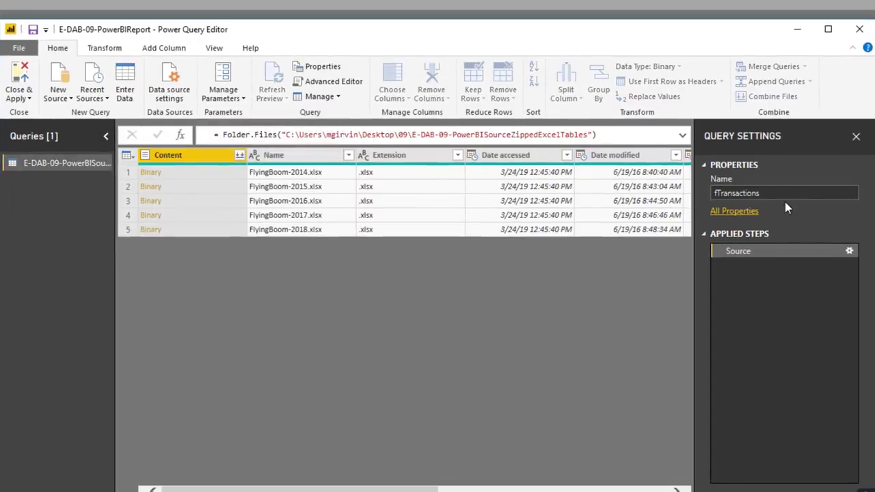
{"action": "key", "text": "Return"}
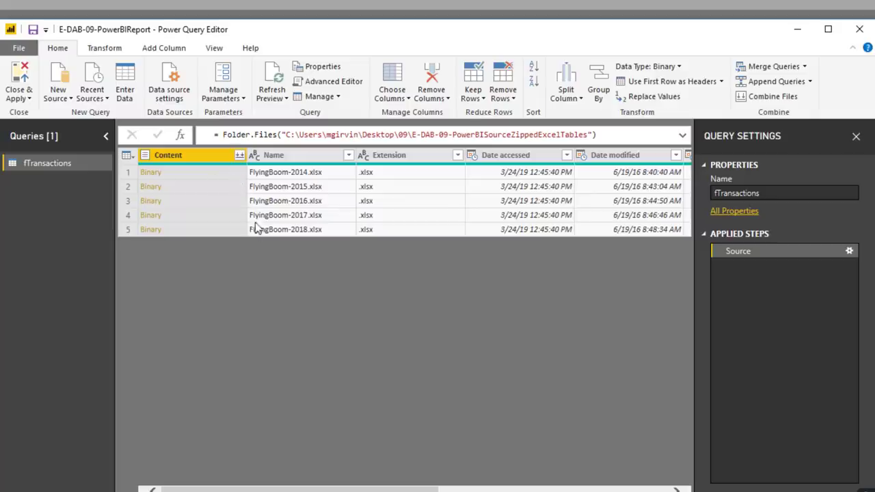
Preview the file binaries and remove every column except Content.
{"action": "left_click", "coordinate": [222, 176]}
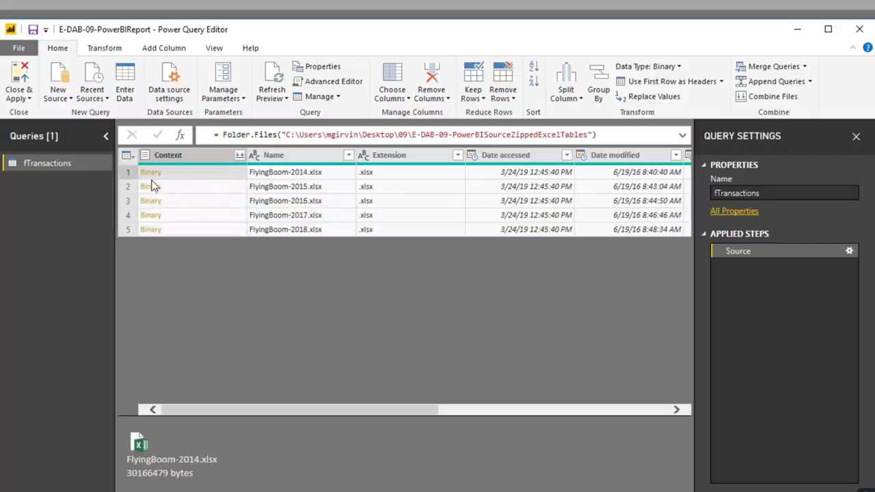
{"action": "left_click", "coordinate": [176, 161]}
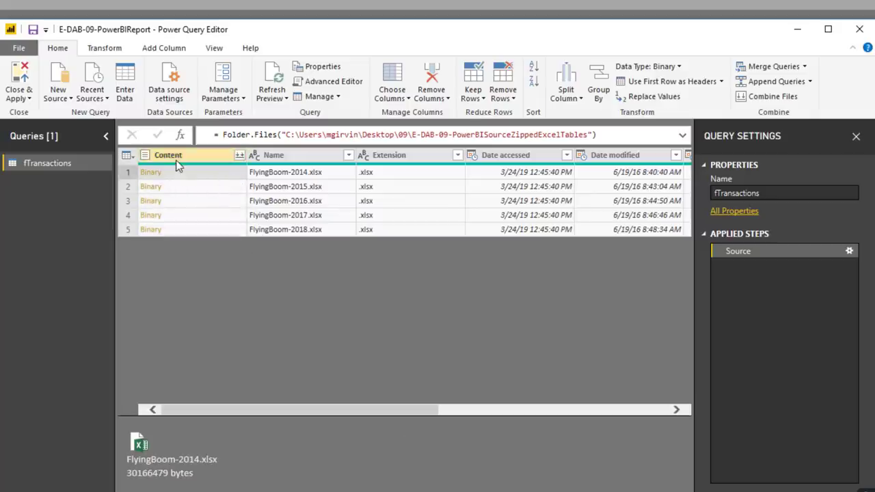
{"action": "left_click", "coordinate": [233, 187]}
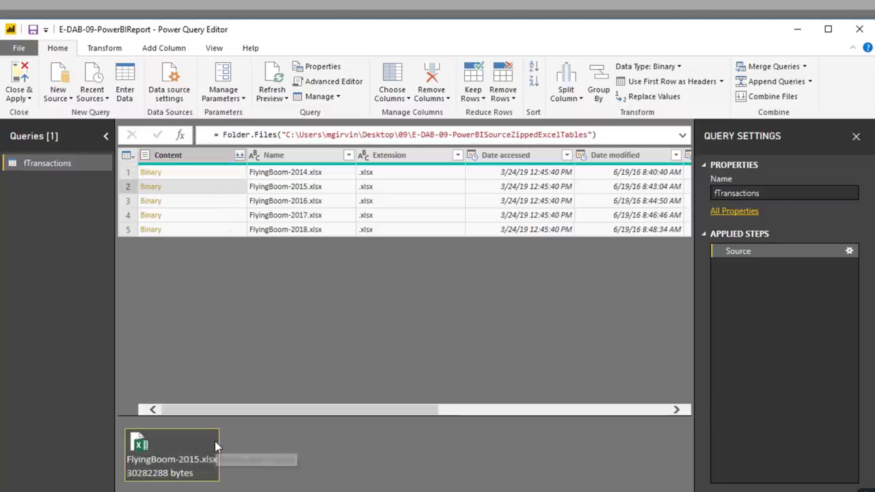
{"action": "right_click", "coordinate": [179, 156]}
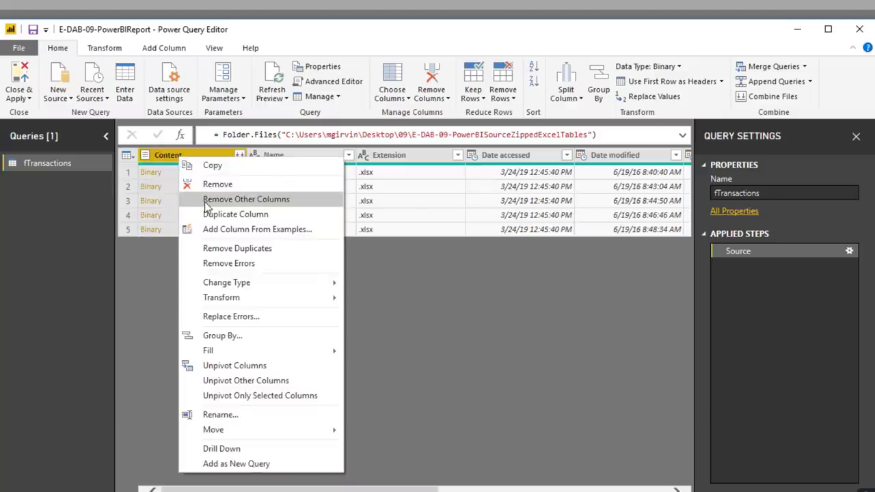
{"action": "left_click", "coordinate": [206, 201]}
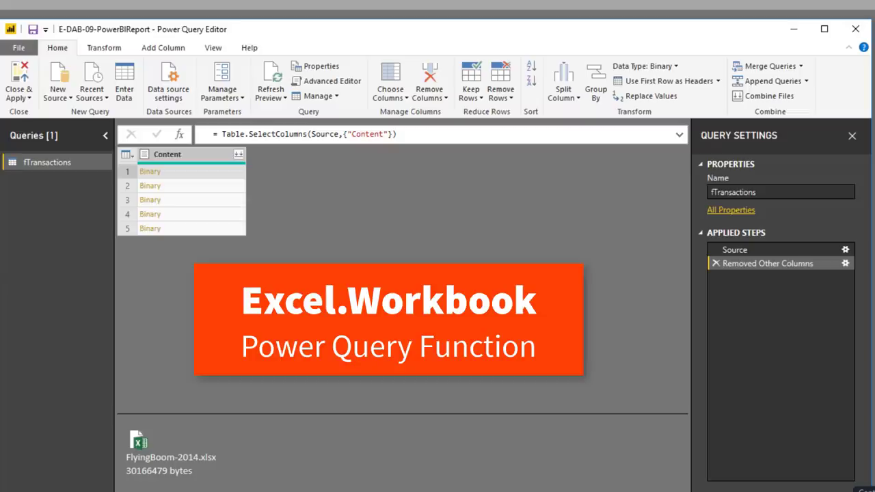
Add a custom column GetExcelData with the formula Excel.Workbook([Content],true).
{"action": "left_click", "coordinate": [172, 49]}
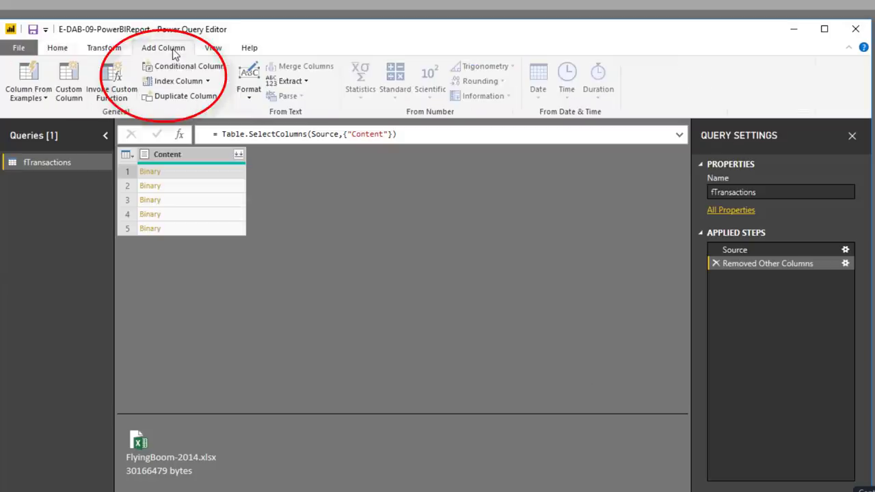
{"action": "left_click", "coordinate": [71, 91]}
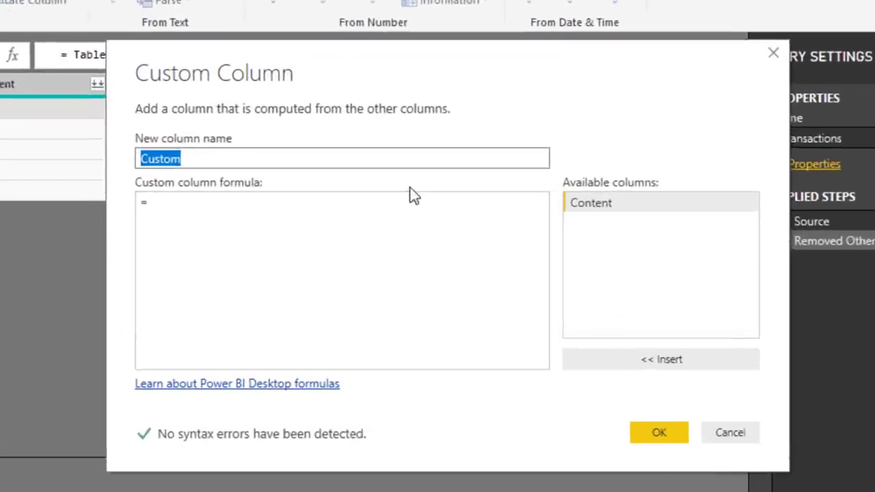
{"action": "type", "text": "G"}
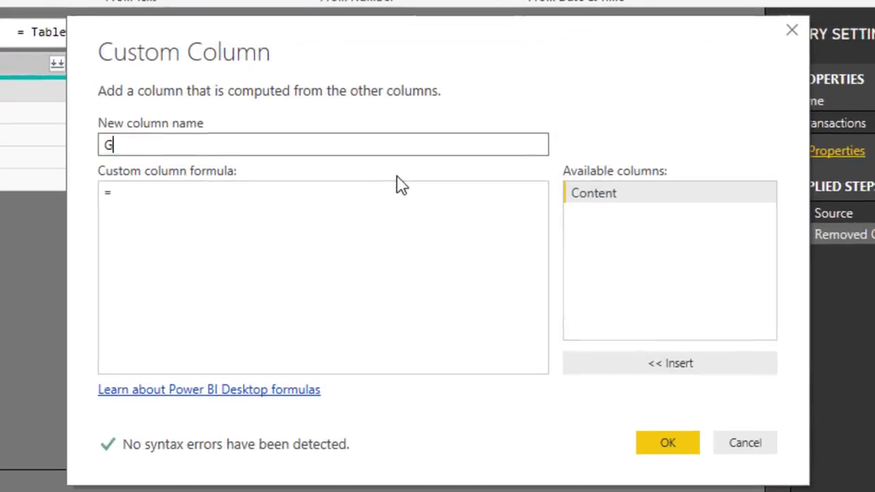
{"action": "type", "text": "etExcelData"}
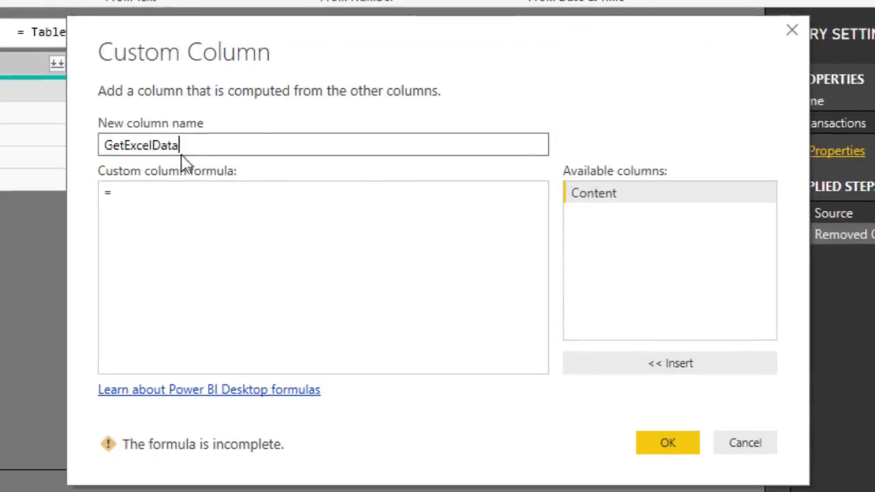
{"action": "left_click", "coordinate": [172, 197]}
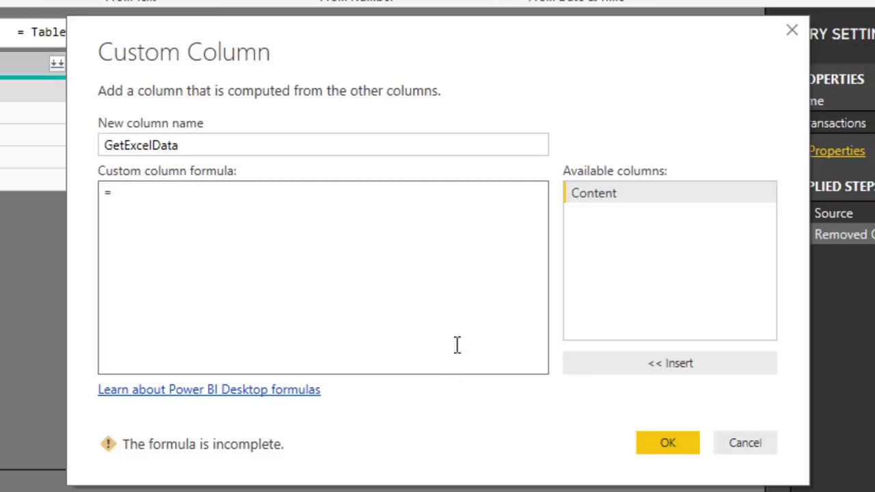
{"action": "type", "text": "xcel."}
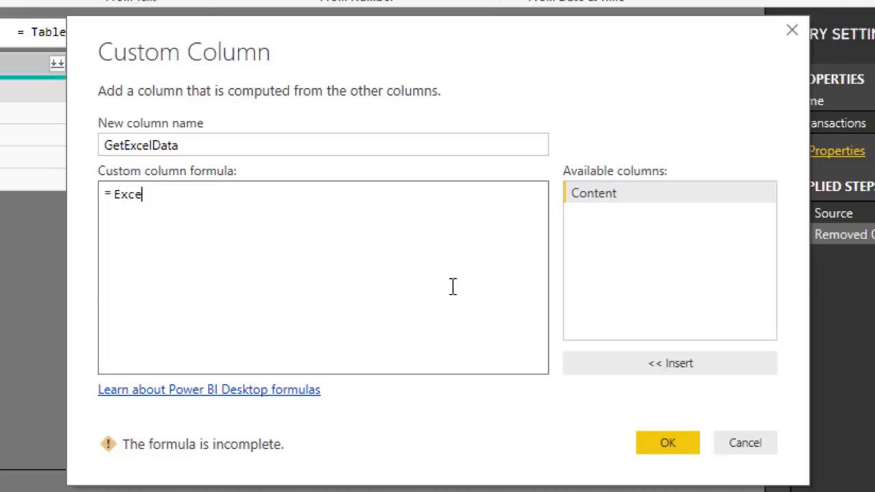
{"action": "type", "text": "Workbook("}
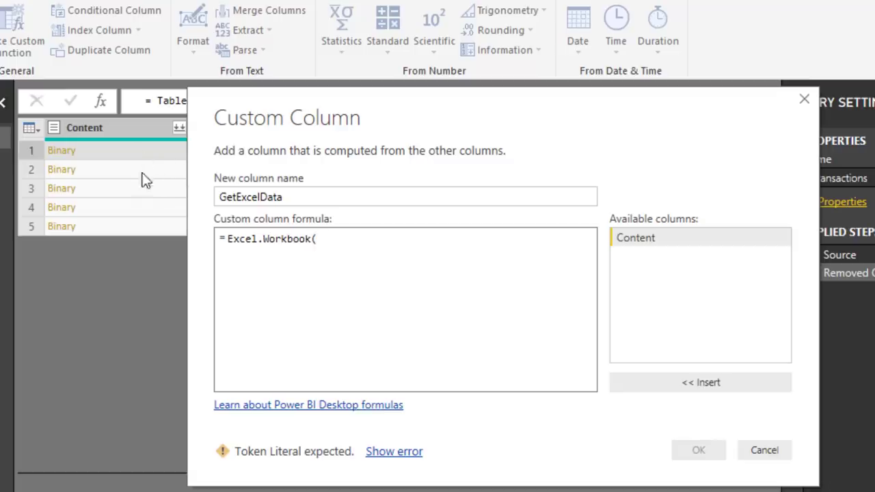
{"action": "double_click", "coordinate": [642, 239]}
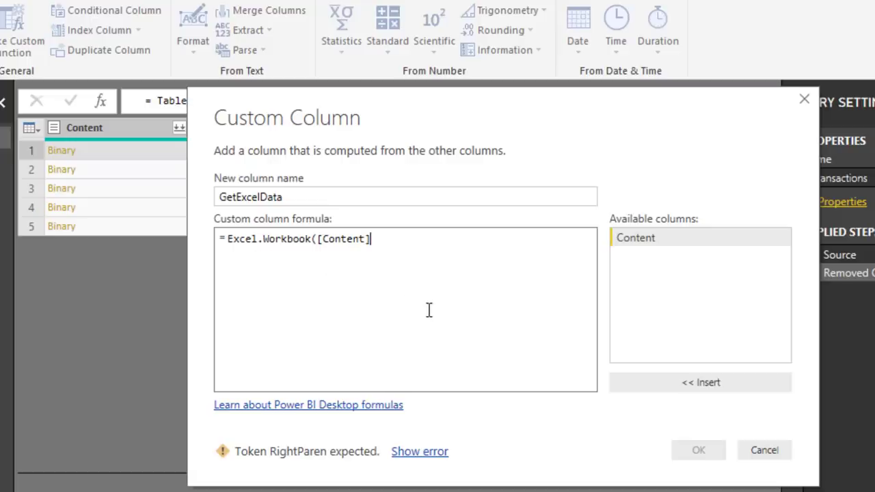
{"action": "type", "text": ",true"}
{"action": "type", "text": ")"}
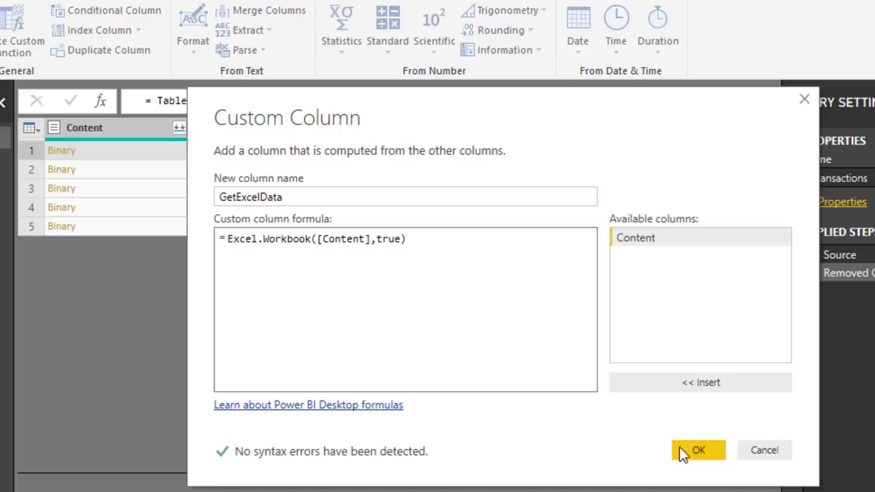
{"action": "left_click", "coordinate": [686, 448]}
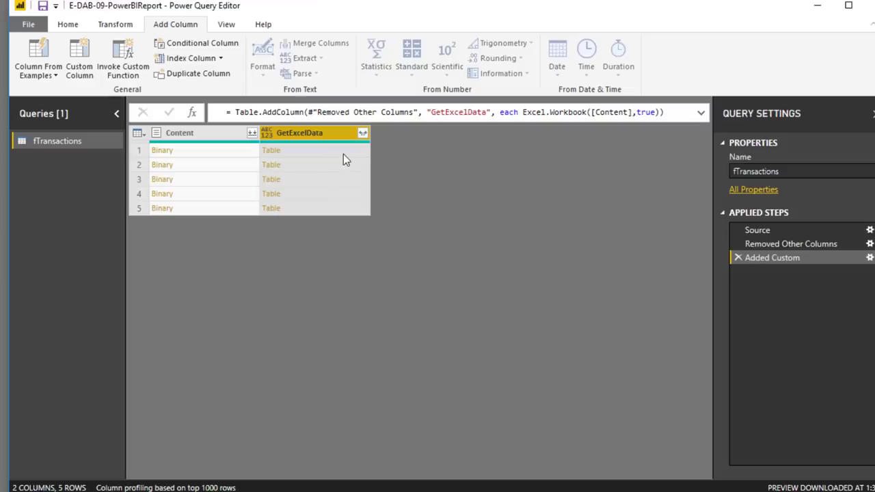
Preview the 2014–2016 workbook tables, then delete the Content column.
{"action": "left_click", "coordinate": [343, 155]}
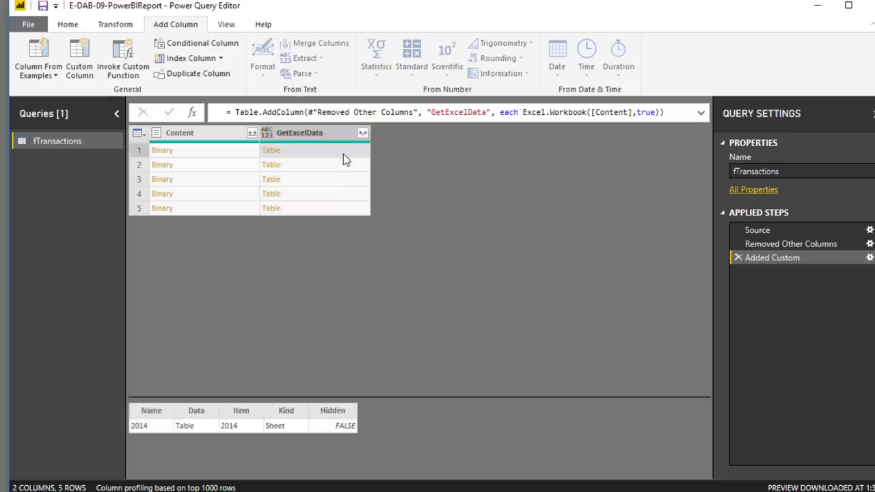
{"action": "left_click", "coordinate": [318, 169]}
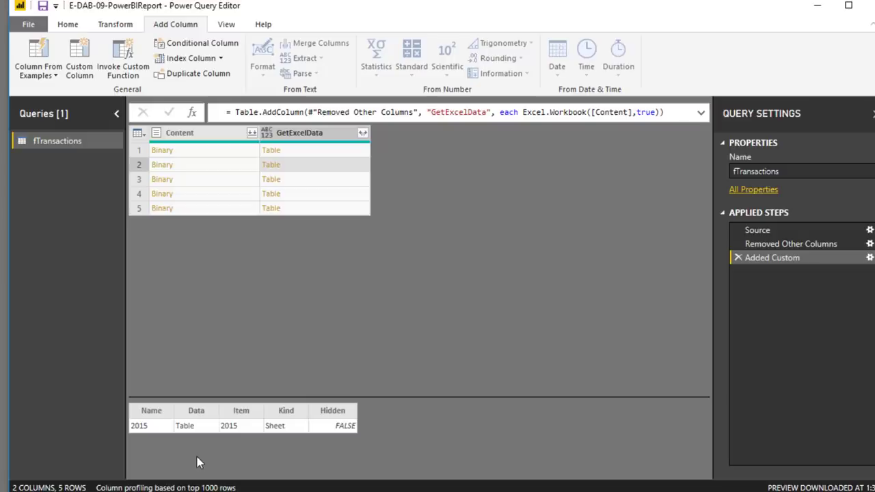
{"action": "left_click", "coordinate": [341, 181]}
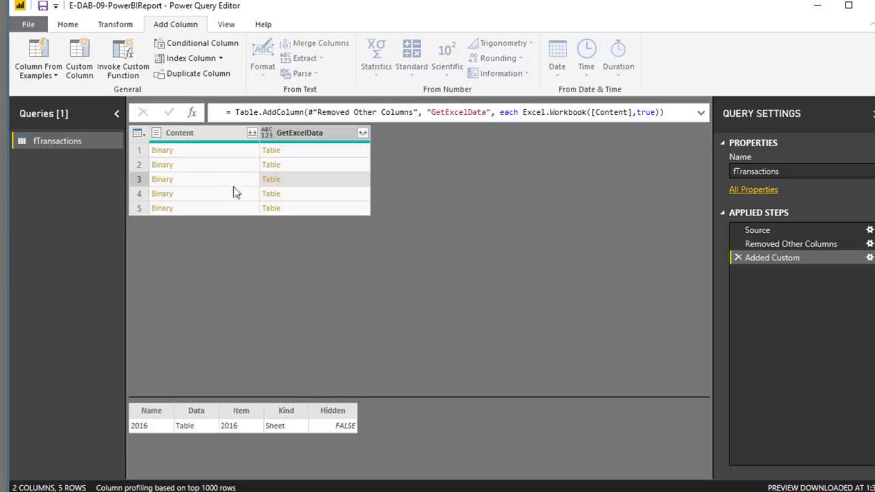
{"action": "right_click", "coordinate": [188, 138]}
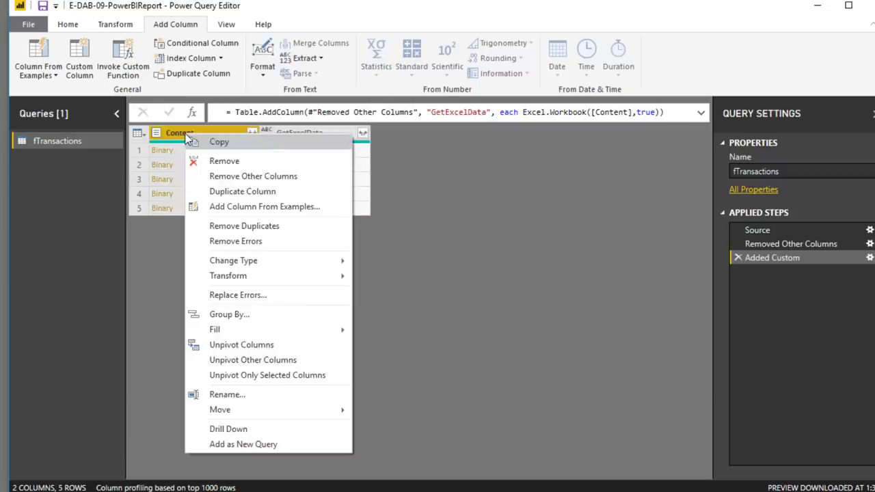
{"action": "left_click", "coordinate": [213, 164]}
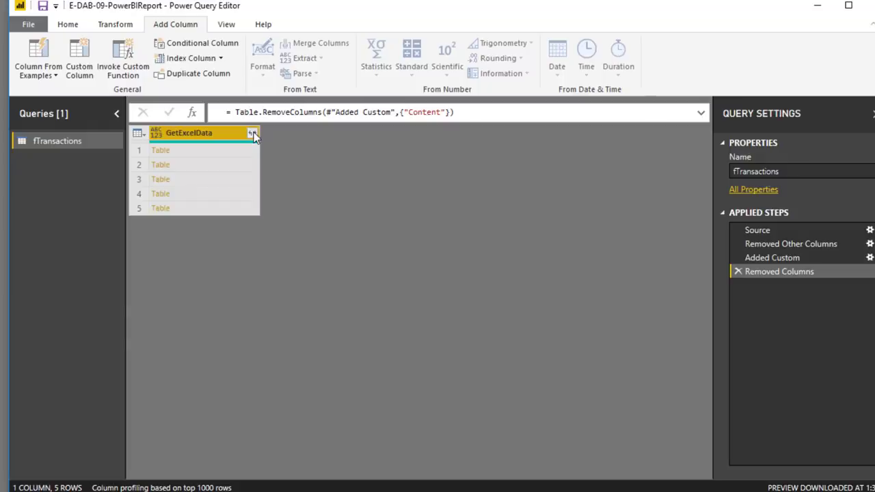
Expand GetExcelData without the column-name prefix and preview the 2014 and 2015 sheet tables.
{"action": "left_click", "coordinate": [253, 134]}
{"action": "left_click", "coordinate": [43, 277]}
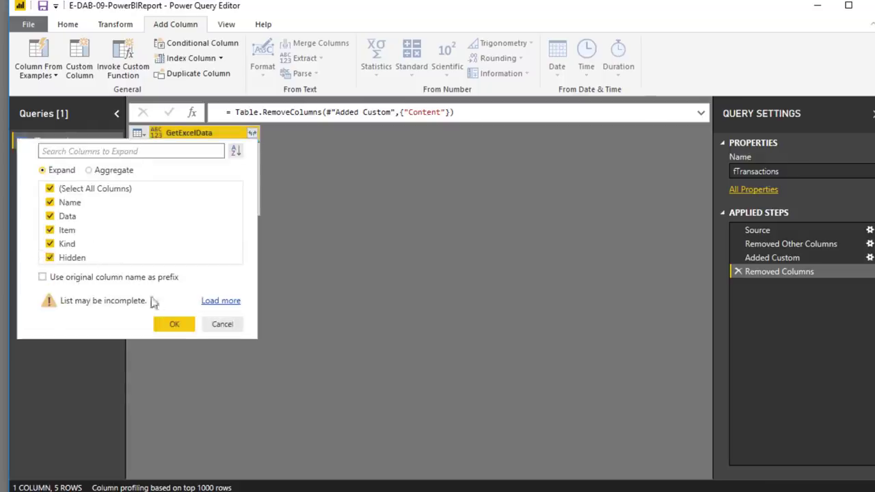
{"action": "left_click", "coordinate": [173, 325]}
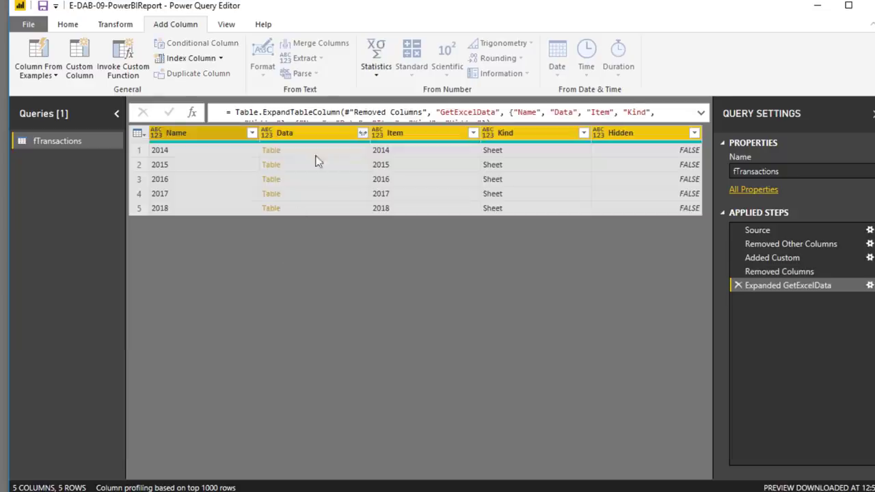
{"action": "left_click", "coordinate": [353, 154]}
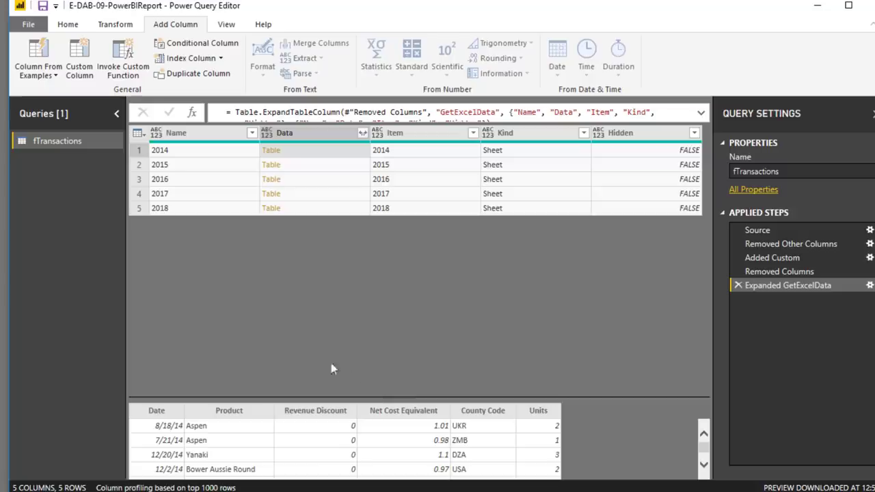
{"action": "left_click", "coordinate": [350, 169]}
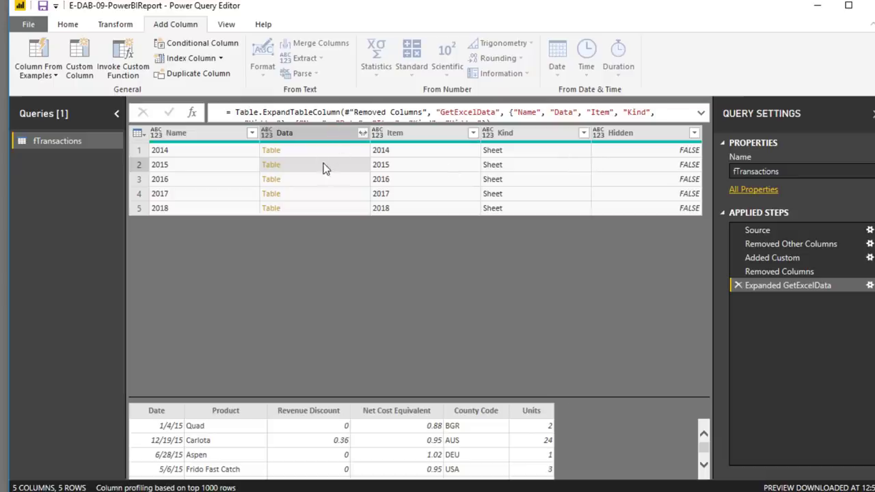
Edit the Expanded GetExcelData step so only the Data column is kept.
{"action": "double_click", "coordinate": [779, 286]}
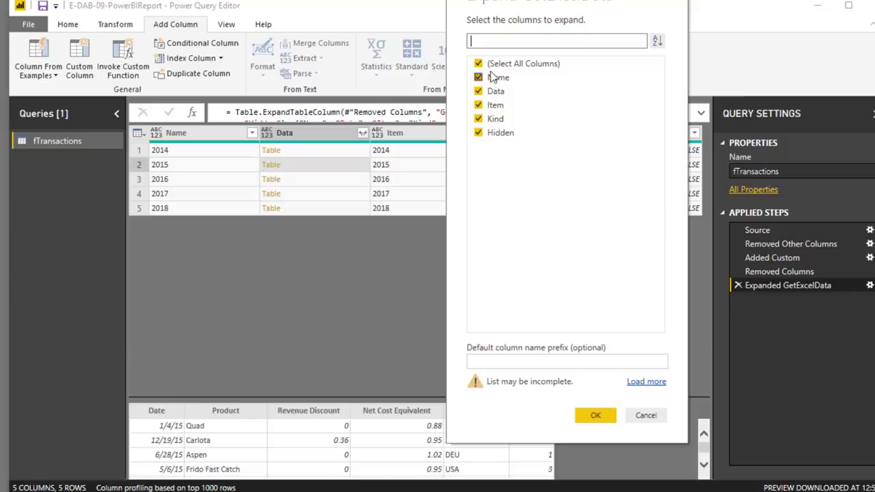
{"action": "left_click", "coordinate": [478, 64]}
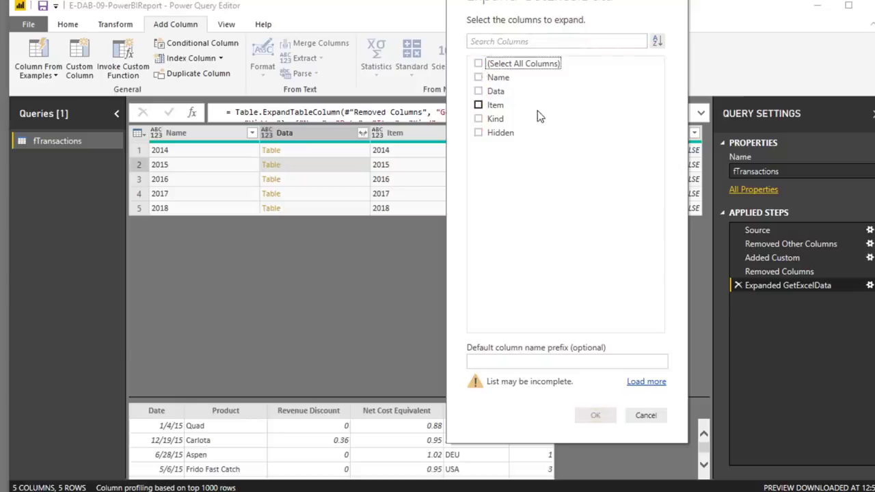
{"action": "left_click", "coordinate": [478, 92]}
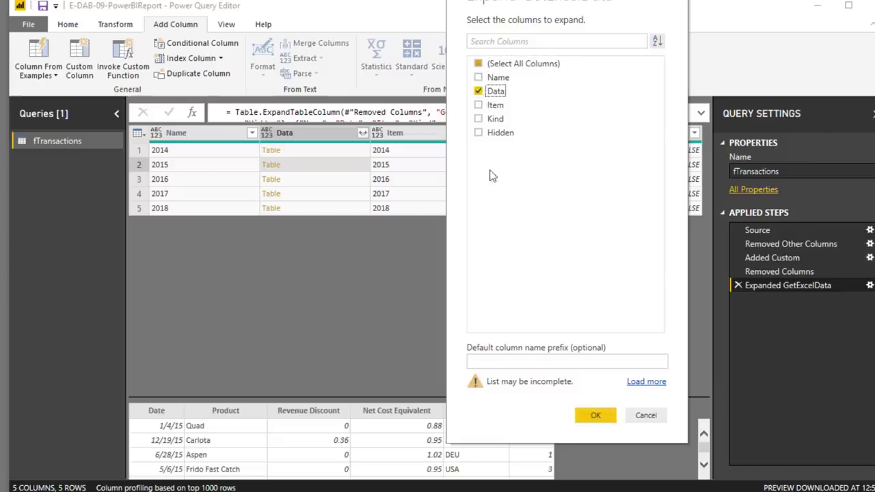
{"action": "left_click", "coordinate": [595, 415]}
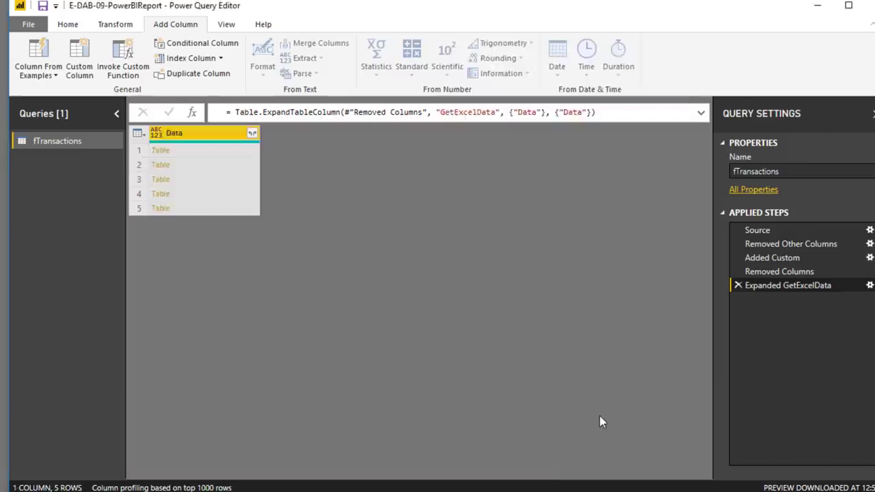
Expand Data into Date, Product, Revenue Discount, Net Cost Equivalent, County Code and Units columns.
{"action": "left_click", "coordinate": [235, 150]}
{"action": "left_click", "coordinate": [242, 167]}
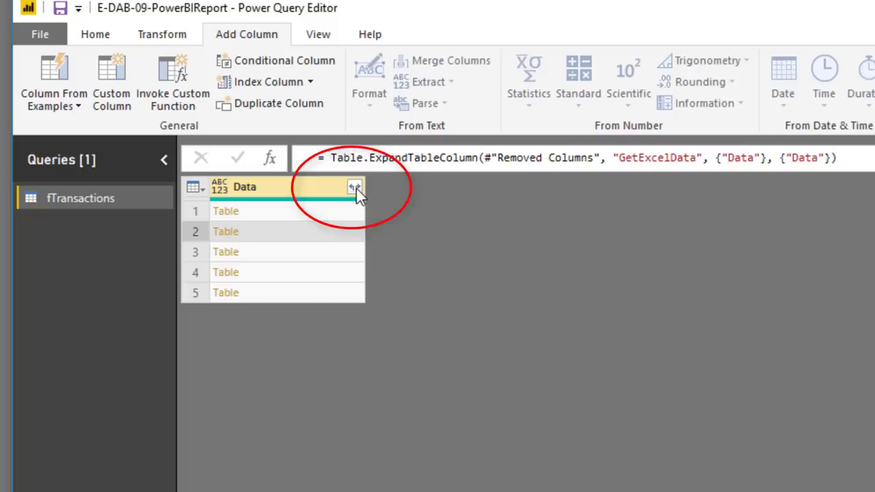
{"action": "left_click", "coordinate": [355, 188]}
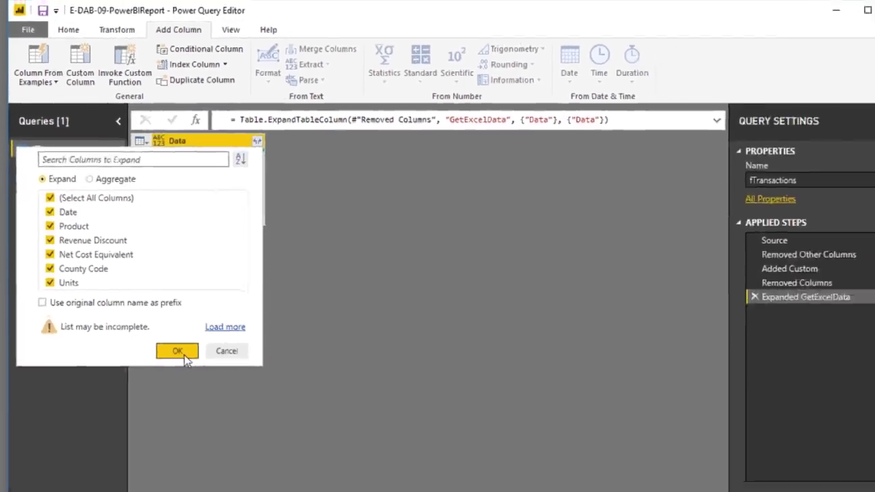
{"action": "left_click", "coordinate": [182, 356]}
{"action": "scroll", "coordinate": [218, 475], "scroll_direction": "right", "scroll_amount": 3}
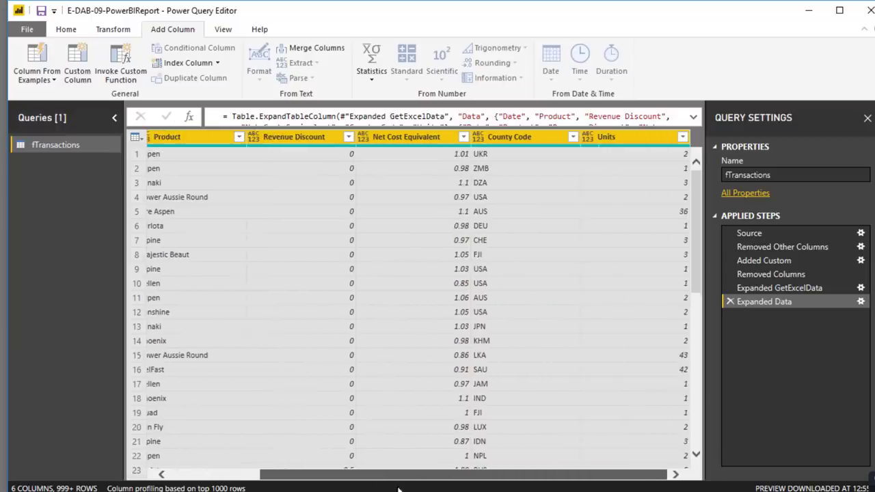
{"action": "scroll", "coordinate": [376, 478], "scroll_direction": "left", "scroll_amount": 3}
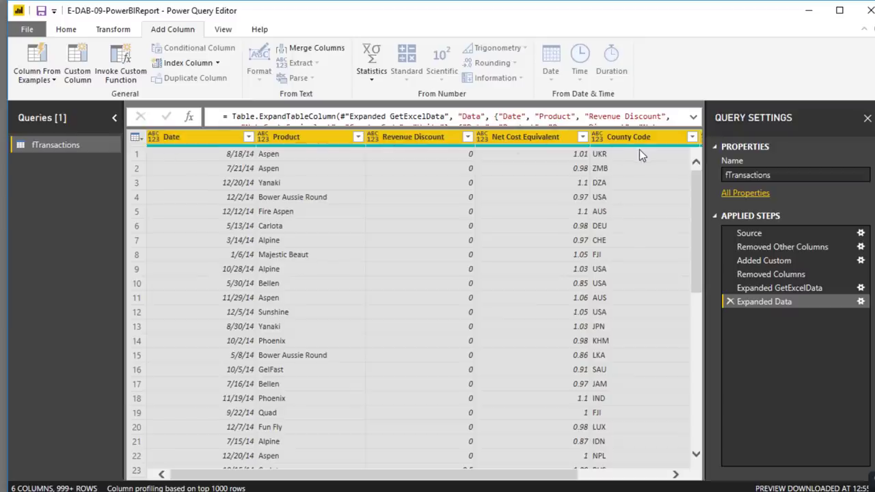
Type Date as Date, Product and County Code as Text, discount/cost as Decimal, Units as Whole Number.
{"action": "left_click", "coordinate": [153, 140]}
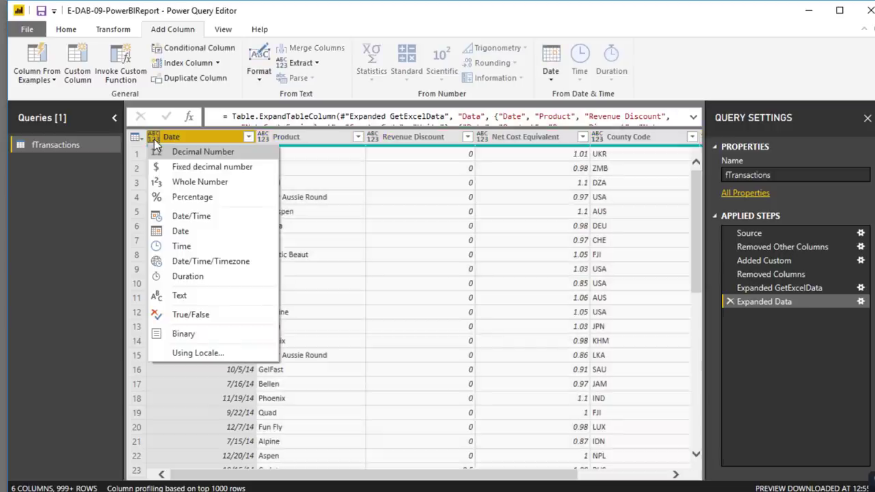
{"action": "left_click", "coordinate": [180, 232]}
{"action": "left_click", "coordinate": [263, 139]}
{"action": "left_click", "coordinate": [311, 299]}
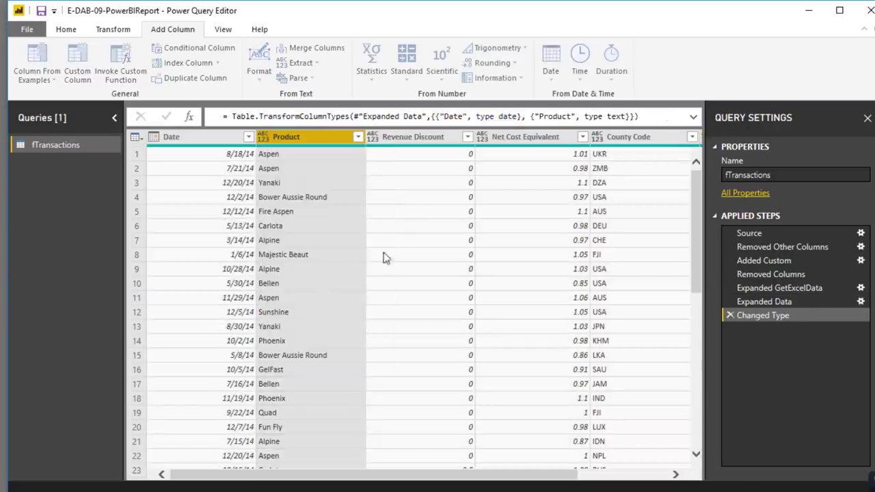
{"action": "left_click", "coordinate": [373, 139]}
{"action": "left_click", "coordinate": [387, 152]}
{"action": "left_click", "coordinate": [482, 137]}
{"action": "left_click", "coordinate": [514, 152]}
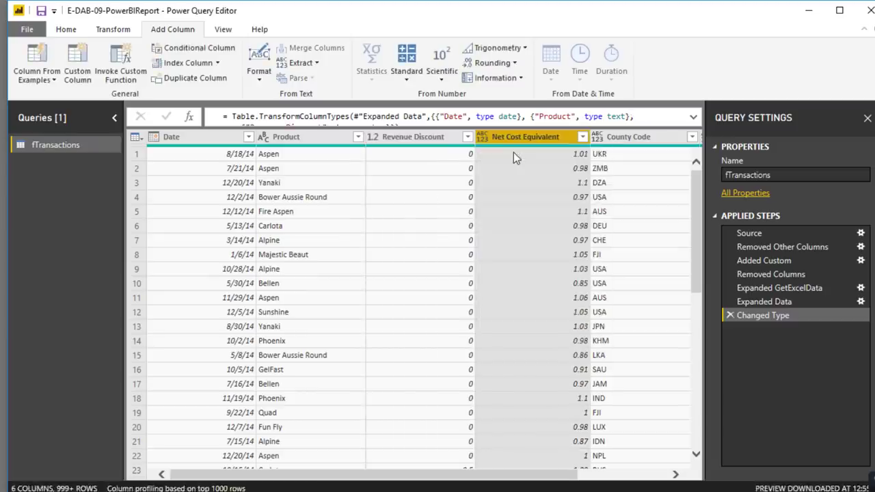
{"action": "left_click", "coordinate": [597, 136]}
{"action": "left_click", "coordinate": [520, 296]}
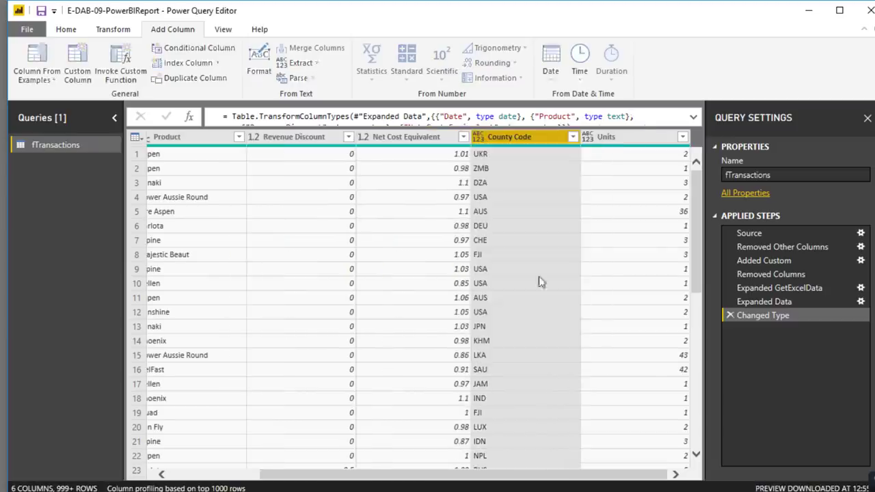
{"action": "left_click", "coordinate": [589, 137]}
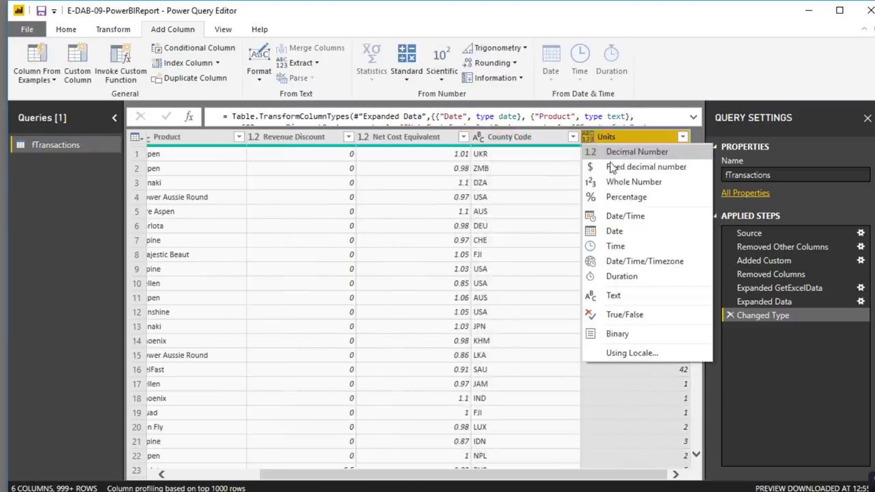
{"action": "left_click", "coordinate": [620, 182]}
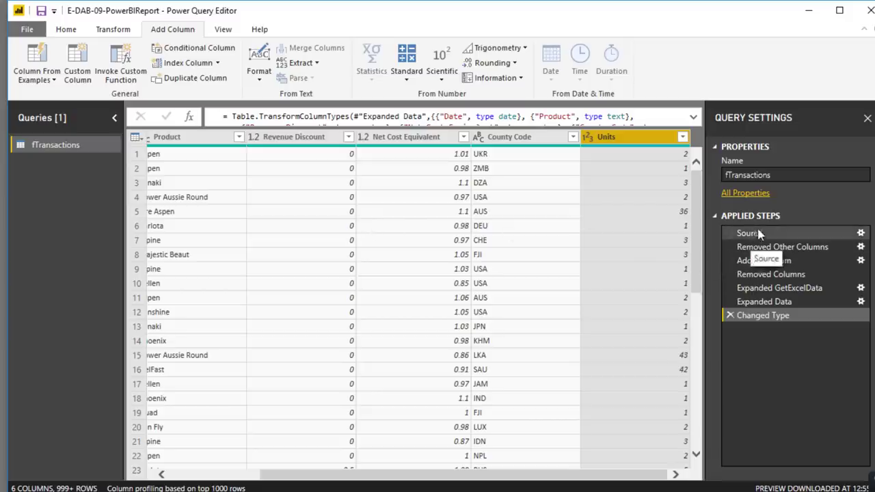
Close & Apply the fTransactions query, loading its 4,673,552 rows into the model.
{"action": "left_click", "coordinate": [67, 30]}
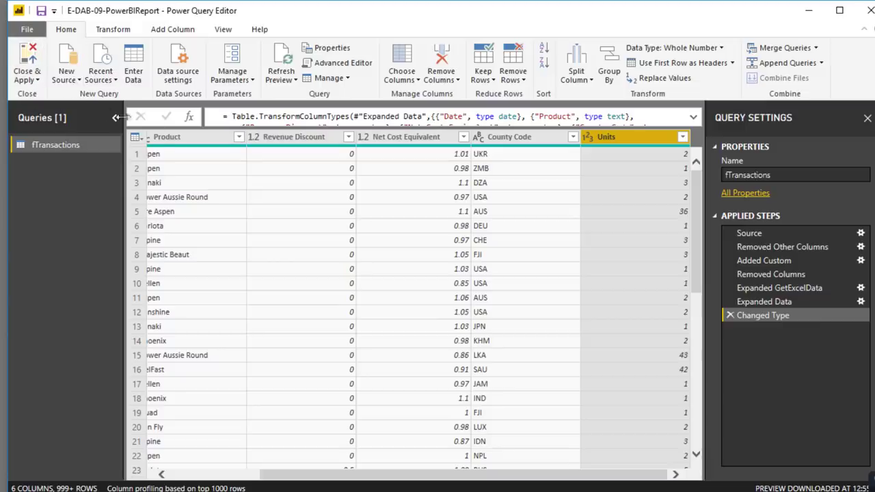
{"action": "mouse_move", "coordinate": [163, 150]}
{"action": "left_click", "coordinate": [24, 58]}
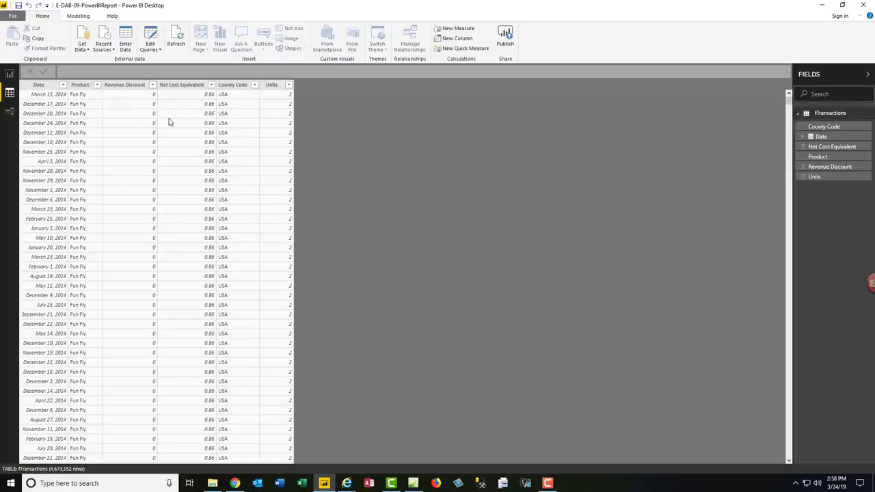
Close the query editor and move the fTransactions table to the centre of the model diagram.
{"action": "left_click", "coordinate": [156, 44]}
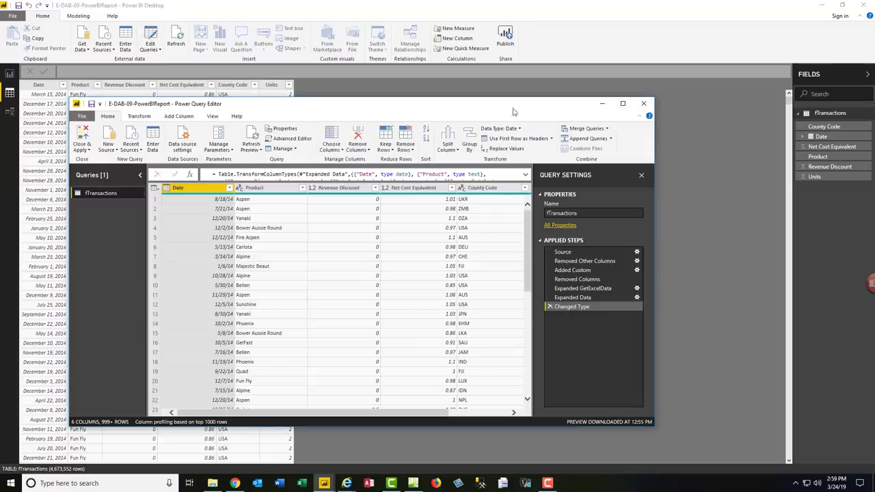
{"action": "left_click", "coordinate": [643, 104]}
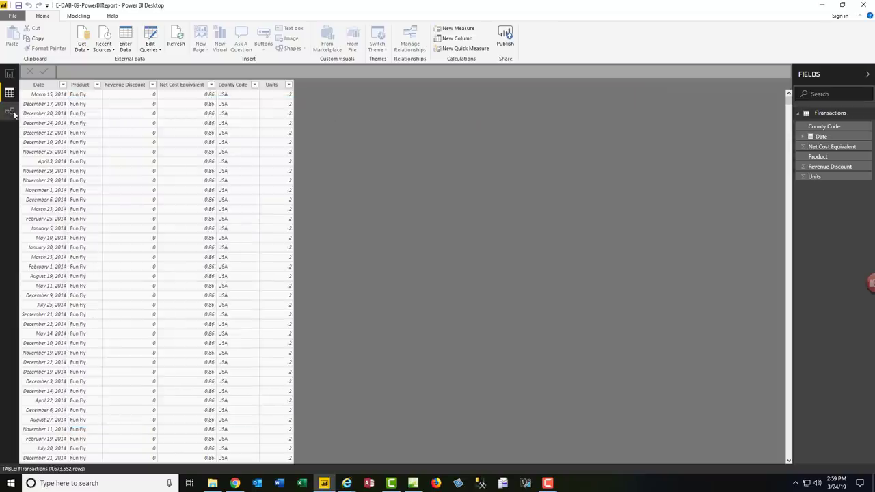
{"action": "left_click", "coordinate": [11, 114]}
{"action": "left_click_drag", "start_coordinate": [86, 84], "coordinate": [251, 166]}
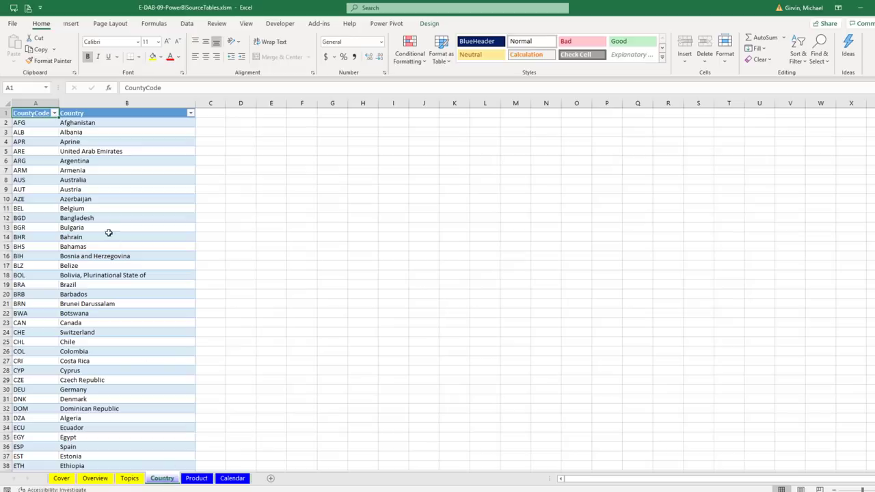
View the Product sheet in the source workbook, listing product prices, costs and categories.
{"action": "left_click", "coordinate": [197, 479]}
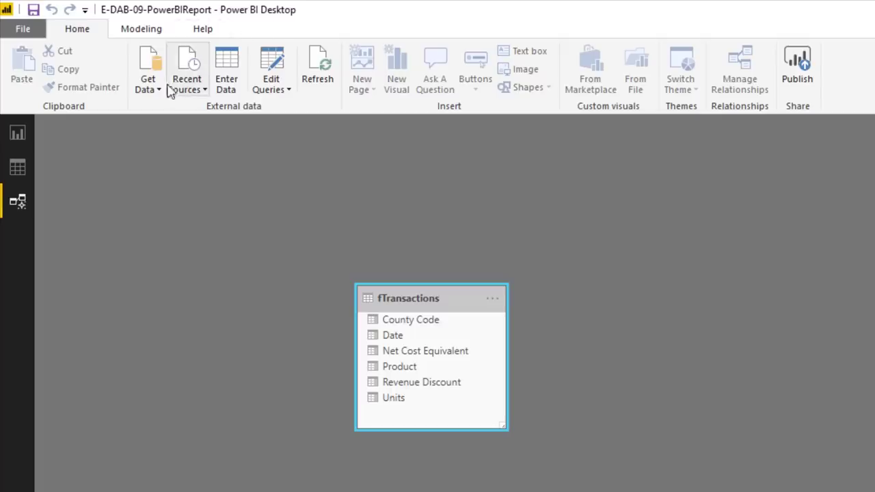
Import dCountry and dProduct from E-DAB-09-PowerBISourceTables.xlsm into Power Query for editing.
{"action": "left_click", "coordinate": [162, 89]}
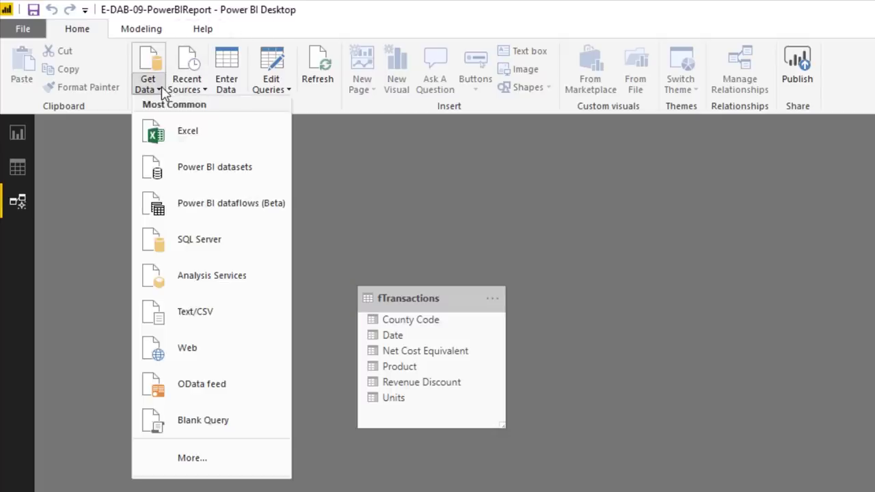
{"action": "left_click", "coordinate": [175, 140]}
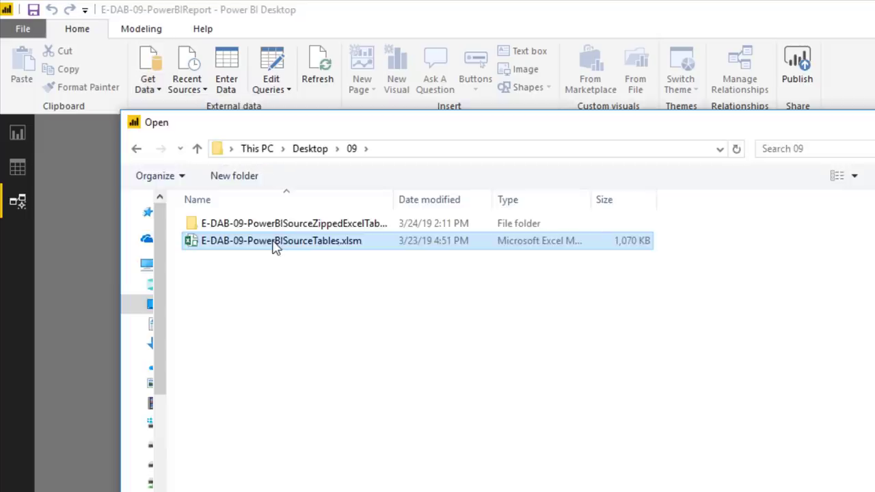
{"action": "left_click", "coordinate": [274, 249]}
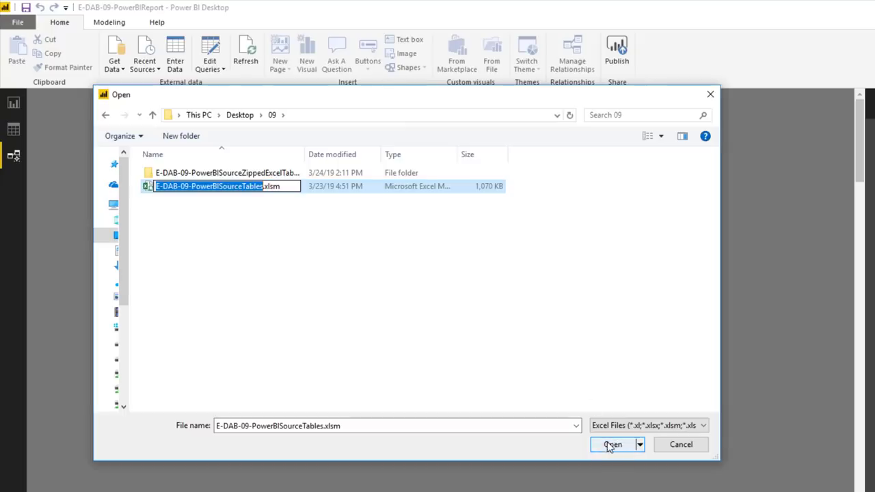
{"action": "left_click", "coordinate": [611, 446]}
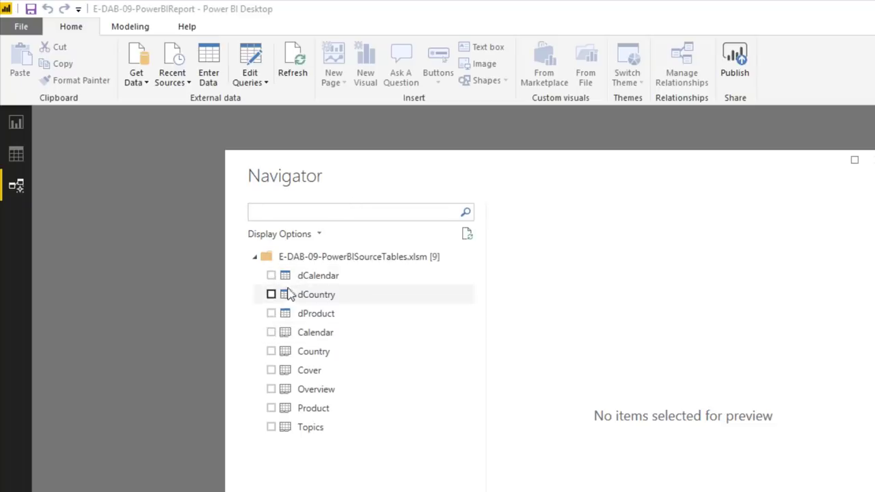
{"action": "left_click", "coordinate": [271, 294]}
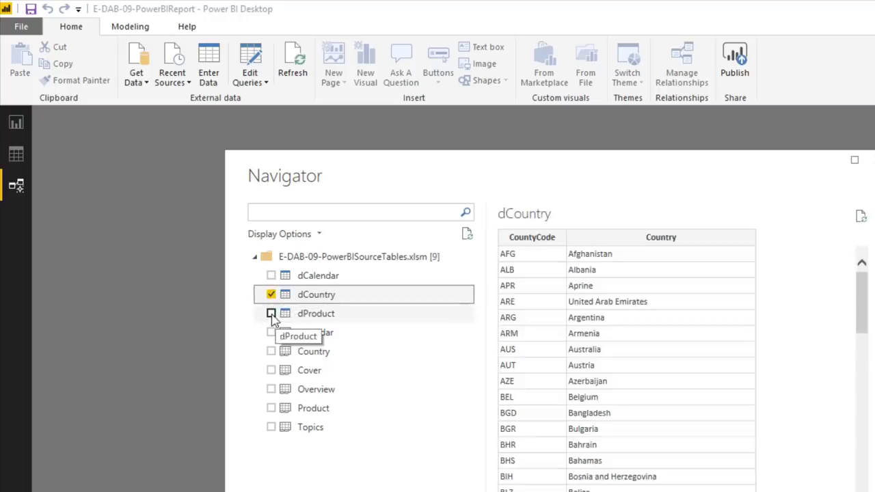
{"action": "left_click", "coordinate": [271, 314]}
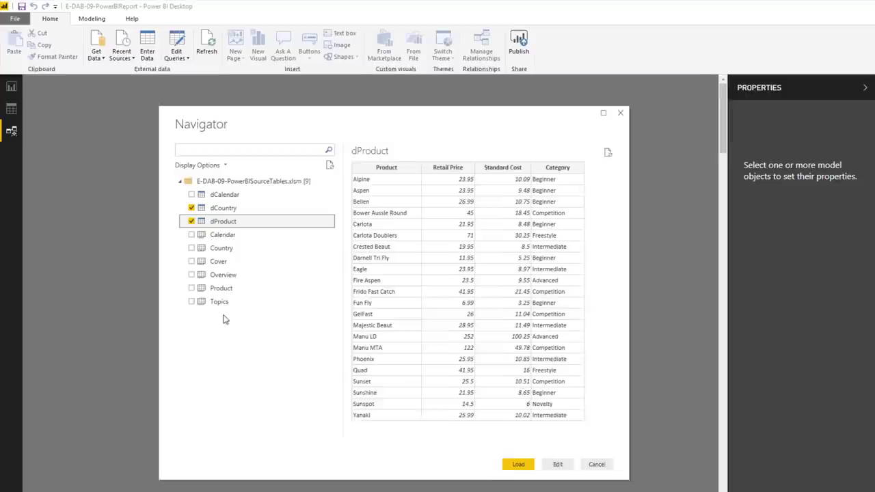
{"action": "left_click", "coordinate": [558, 464]}
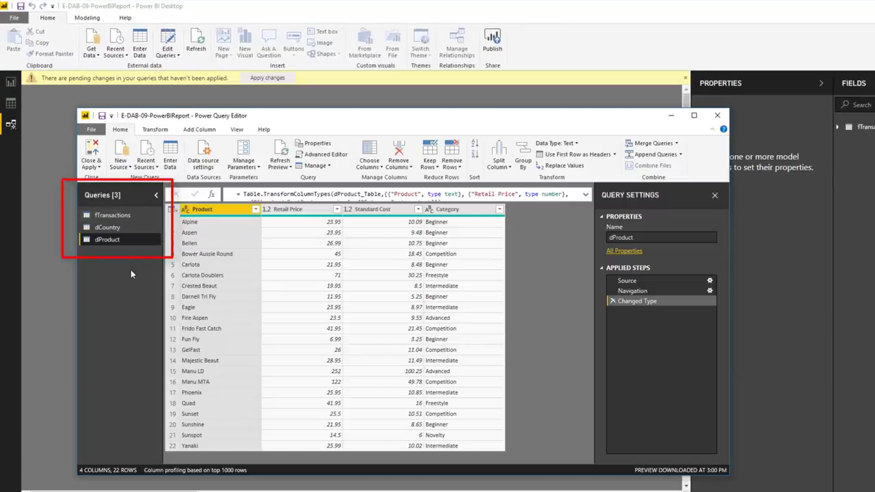
Preview the dCountry and dProduct queries, then Close & Apply to load them.
{"action": "left_click", "coordinate": [117, 228]}
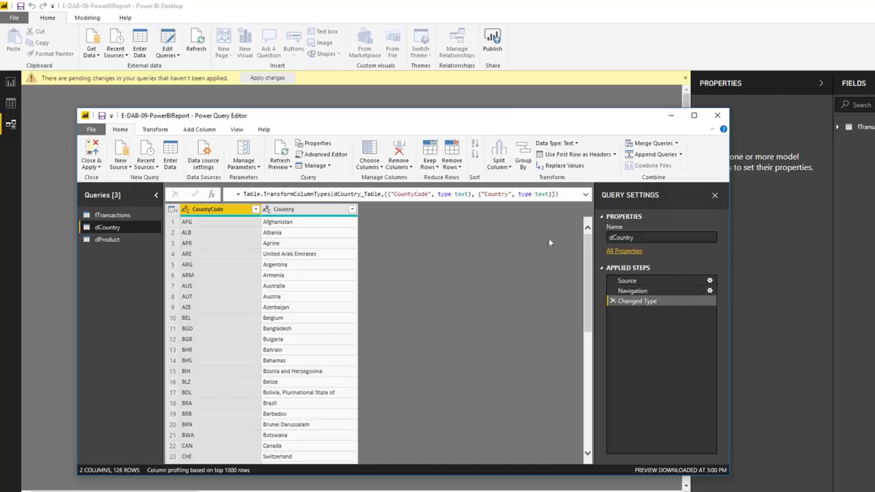
{"action": "left_click", "coordinate": [93, 239]}
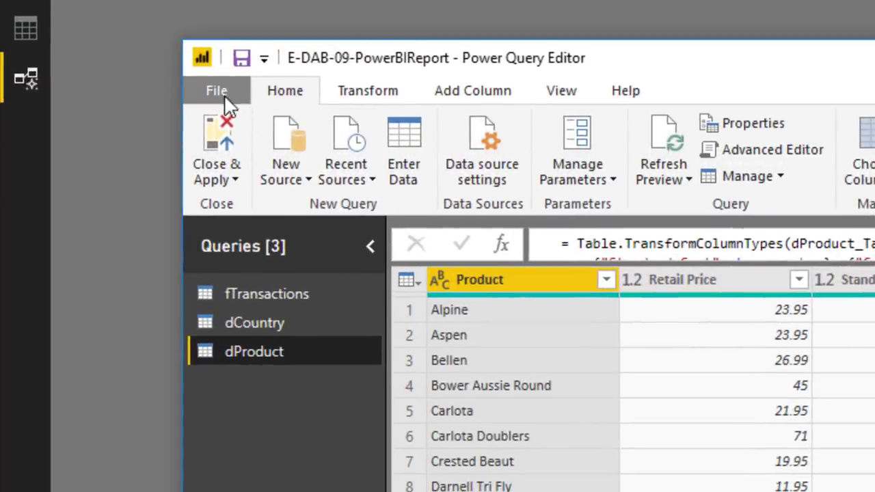
{"action": "left_click", "coordinate": [223, 144]}
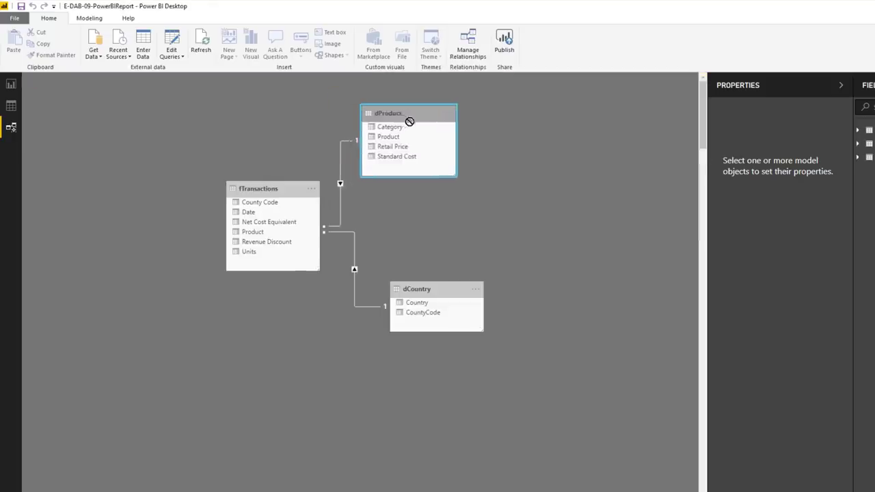
Place dProduct at the upper right of fTransactions so its relationship line is clear.
{"action": "left_click_drag", "start_coordinate": [409, 121], "coordinate": [434, 130]}
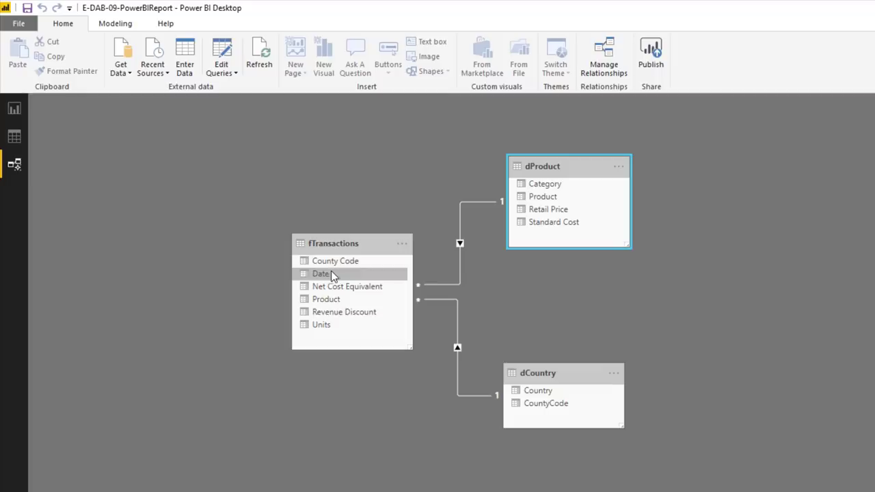
Start a new calculated table named dDate using the CALENDAR function.
{"action": "left_click", "coordinate": [16, 139]}
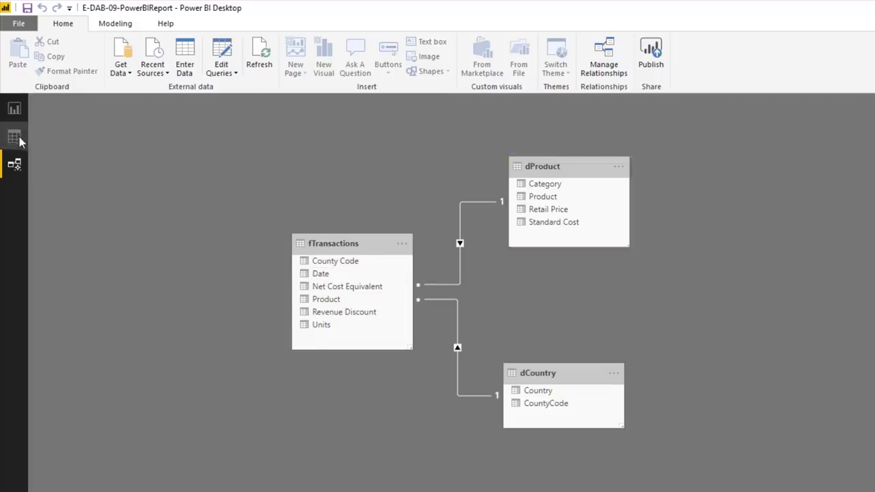
{"action": "left_click", "coordinate": [125, 31]}
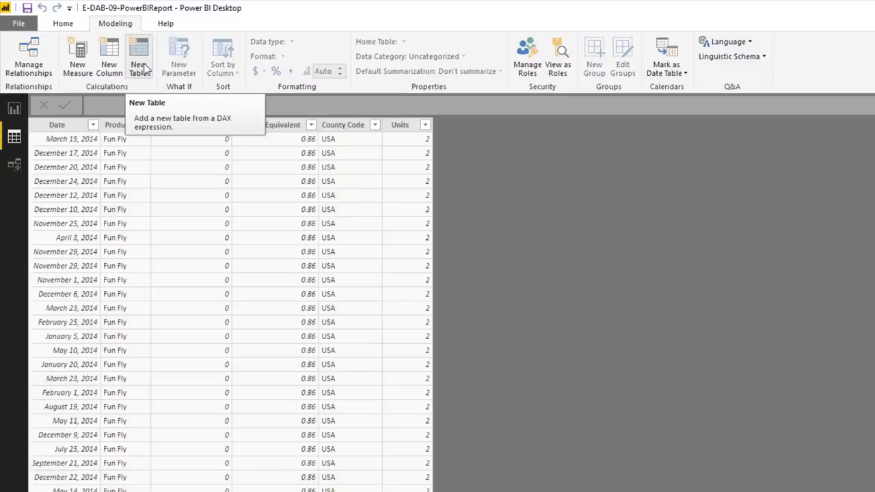
{"action": "left_click", "coordinate": [140, 69]}
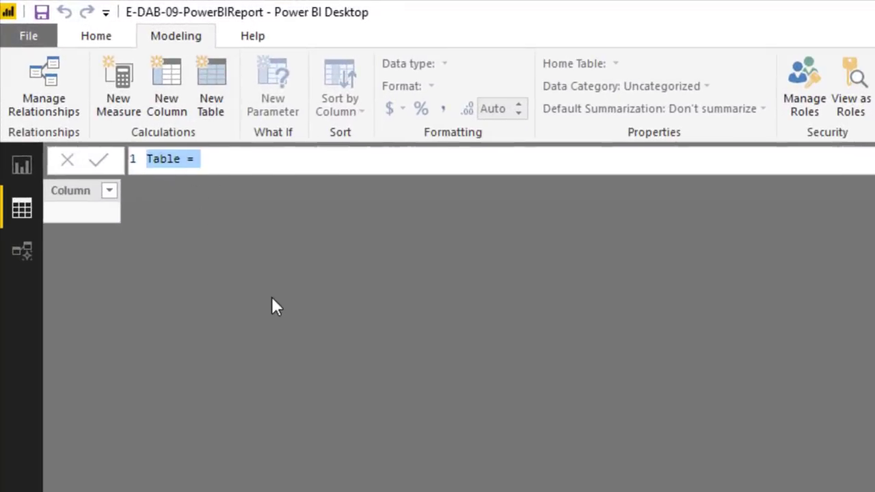
{"action": "type", "text": "dDate"}
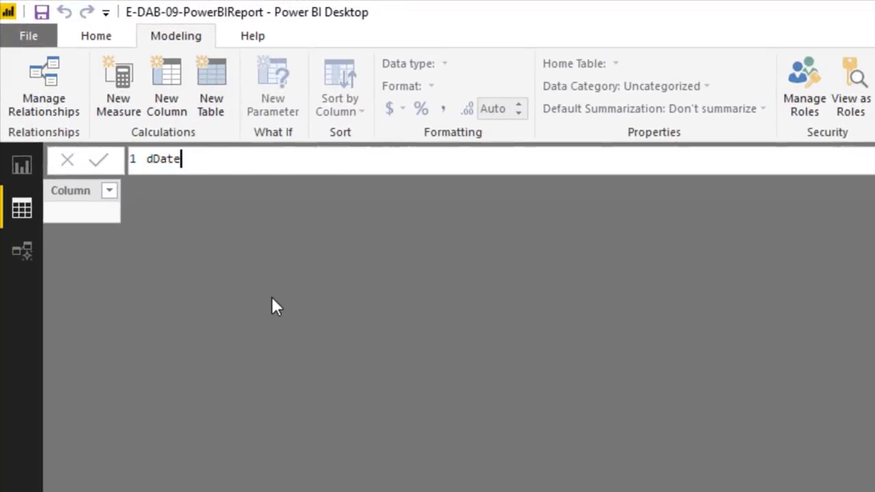
{"action": "type", "text": " = cal"}
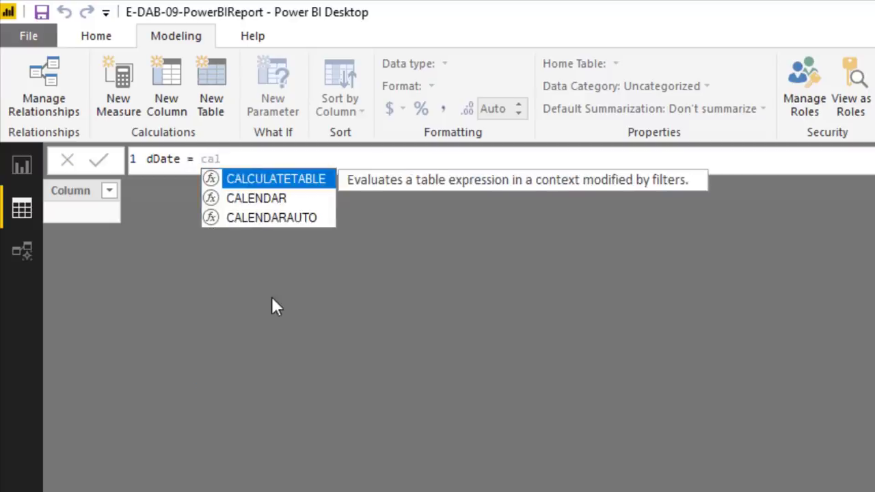
{"action": "key", "text": "Down"}
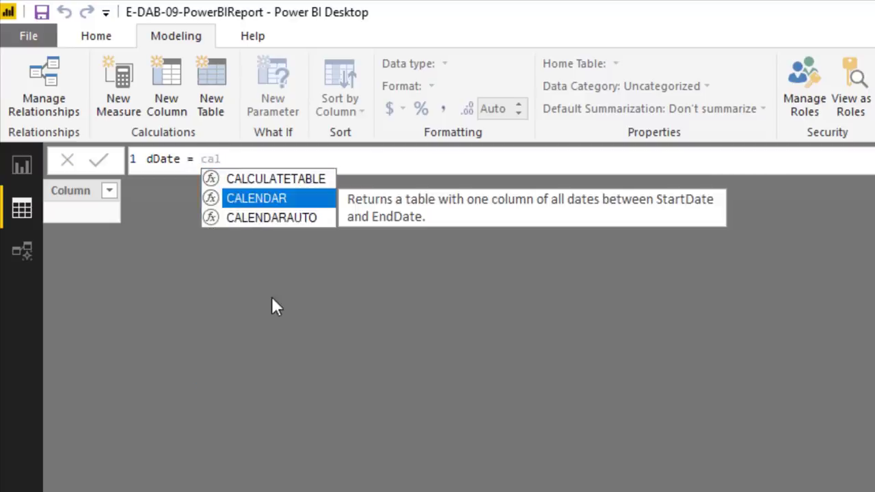
{"action": "key", "text": "Tab"}
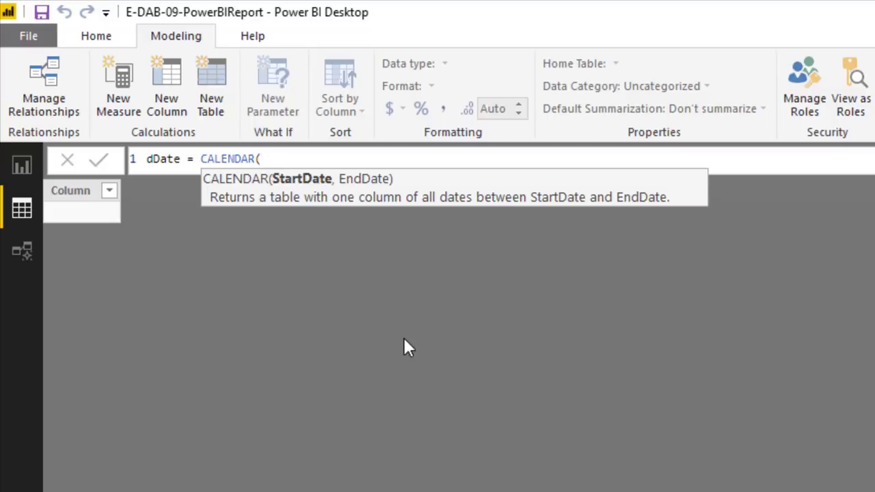
Enter the start date DATE(YEAR(MIN(fTransactions[Date])),1,1) and select that expression.
{"action": "type", "text": "min"}
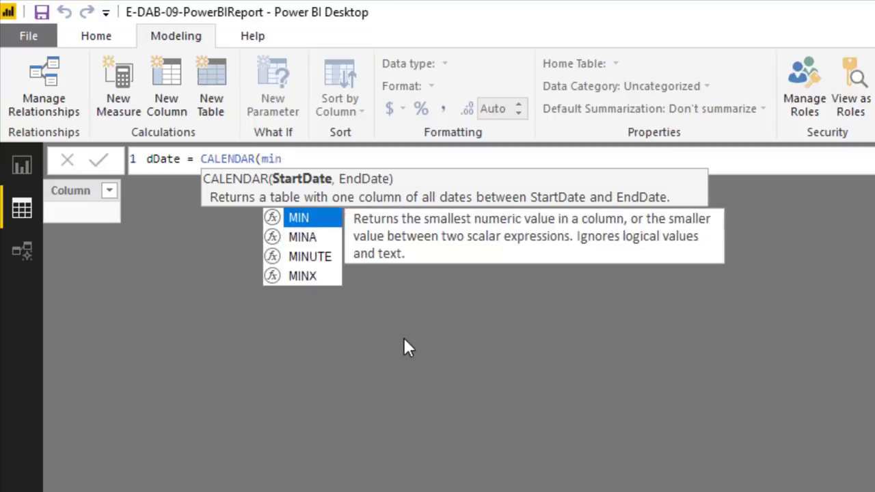
{"action": "key", "text": "Tab"}
{"action": "type", "text": "ft"}
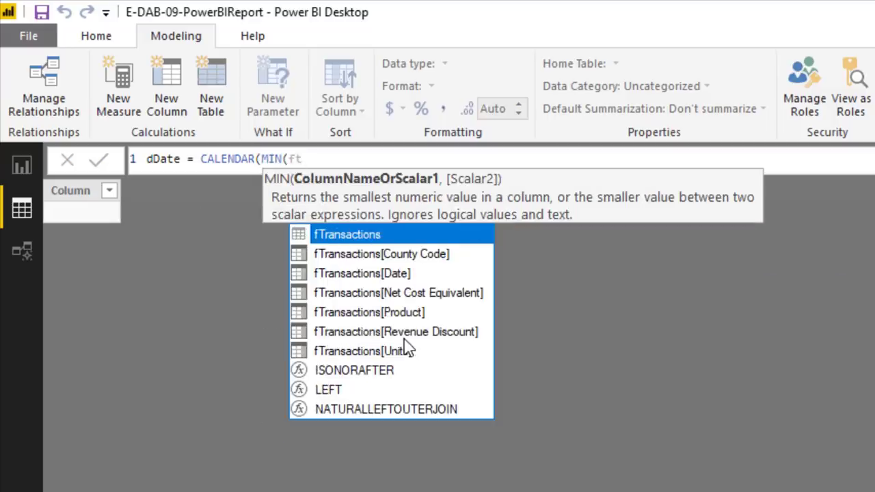
{"action": "key", "text": "Down"}
{"action": "key", "text": "Down"}
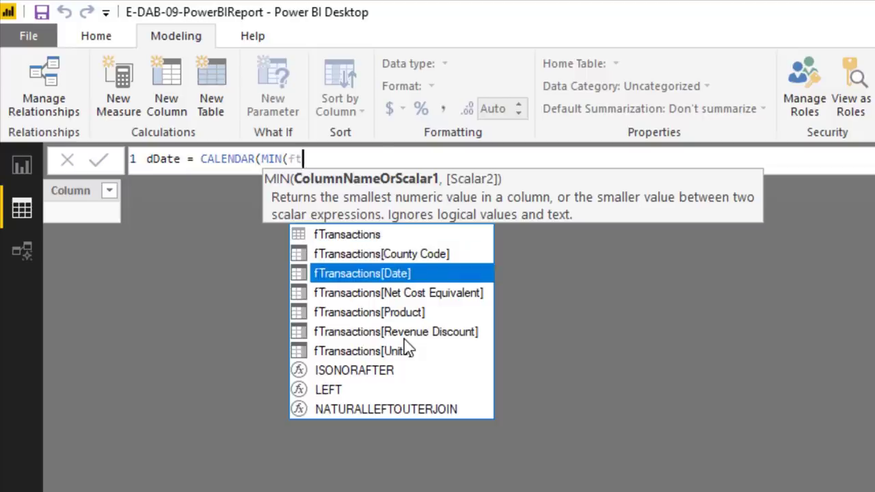
{"action": "key", "text": "Tab"}
{"action": "type", "text": ")"}
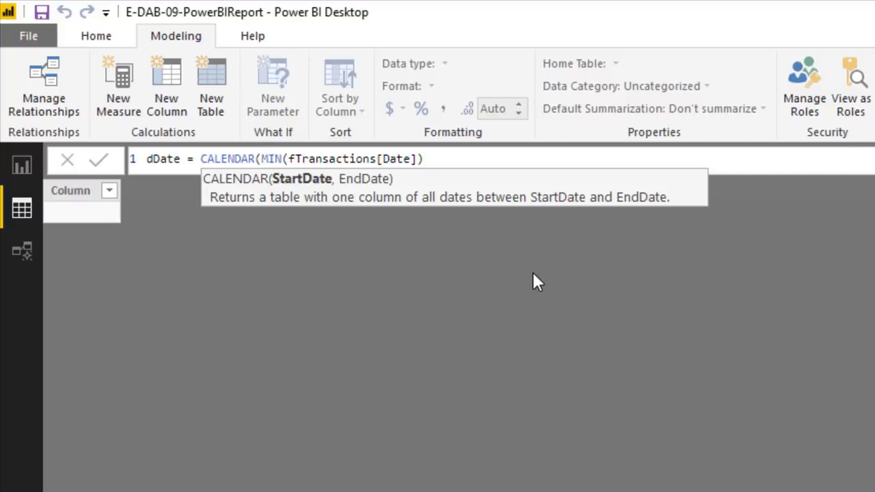
{"action": "type", "text": "date("}
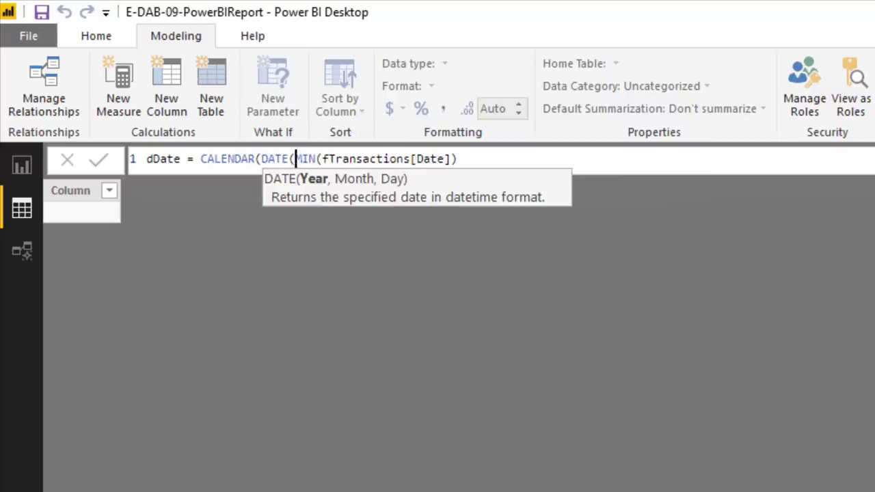
{"action": "type", "text": "year("}
{"action": "key", "text": "End"}
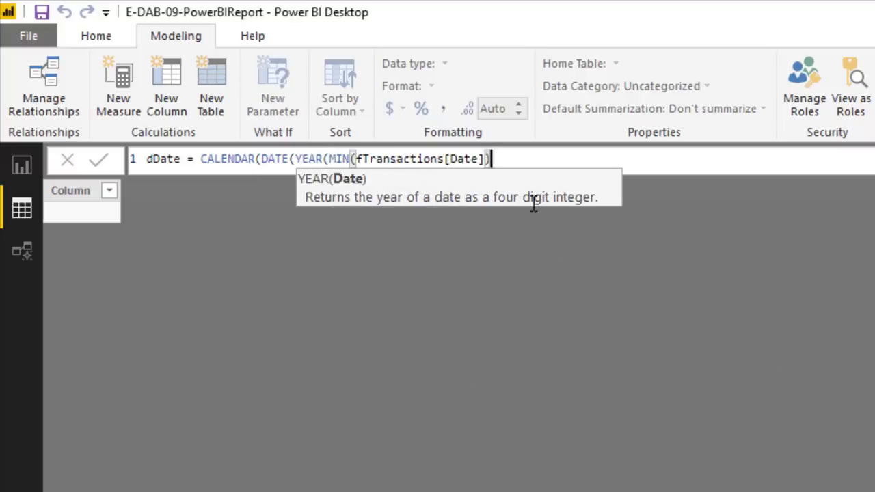
{"action": "type", "text": ")"}
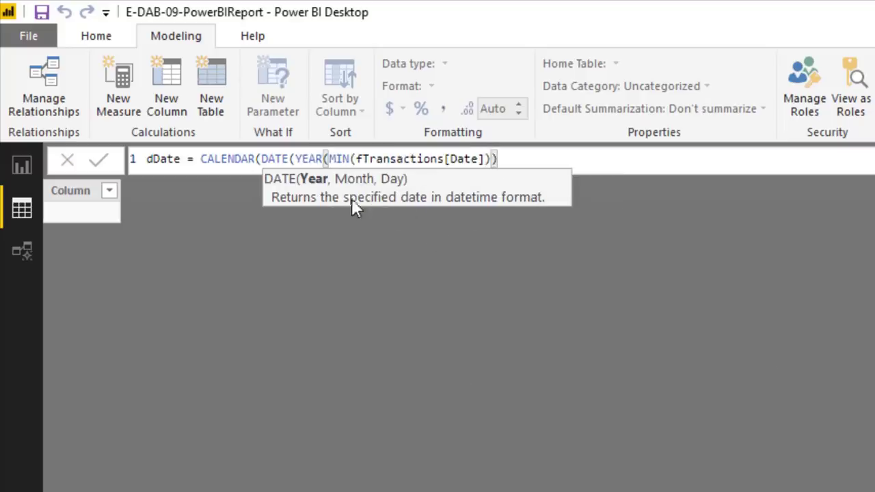
{"action": "type", "text": ",1,"}
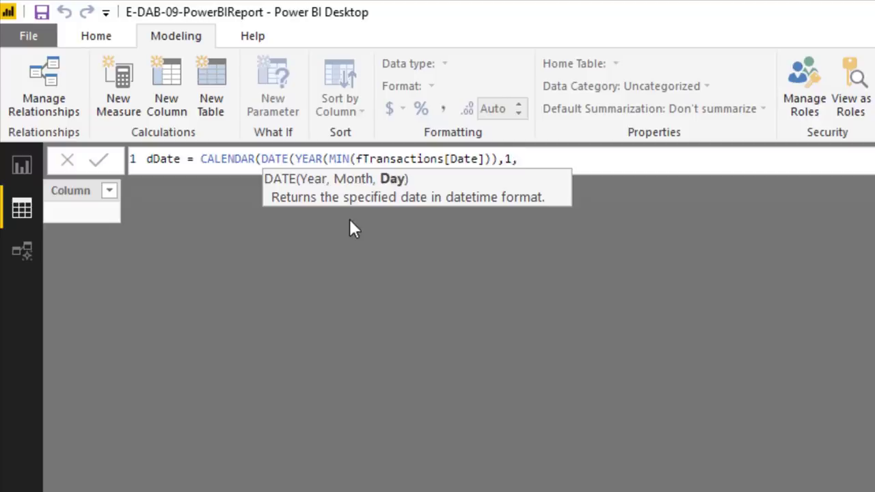
{"action": "type", "text": "1)"}
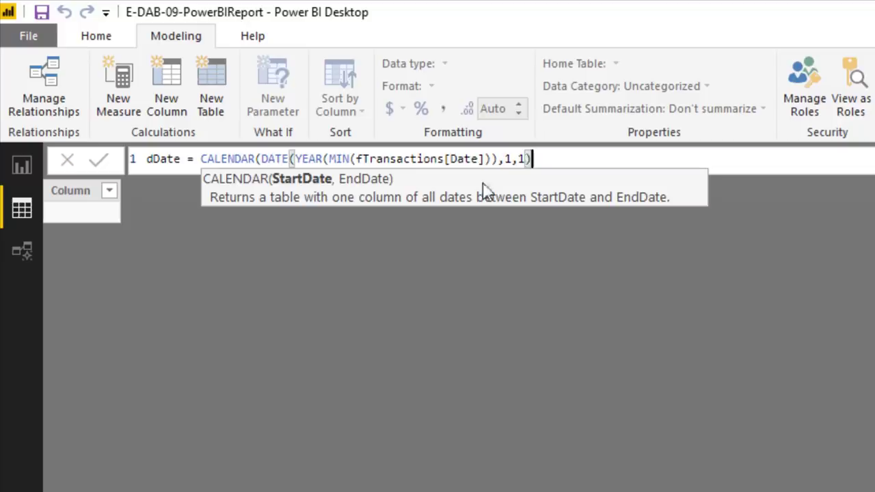
{"action": "left_click_drag", "start_coordinate": [262, 158], "coordinate": [572, 159]}
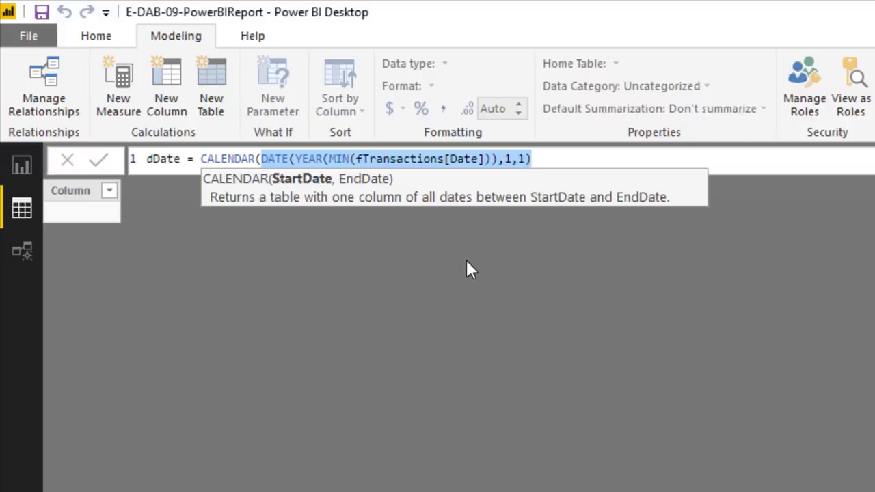
Paste a copy of the start-date DATE expression as CALENDAR's second argument.
{"action": "key", "text": "ctrl+c"}
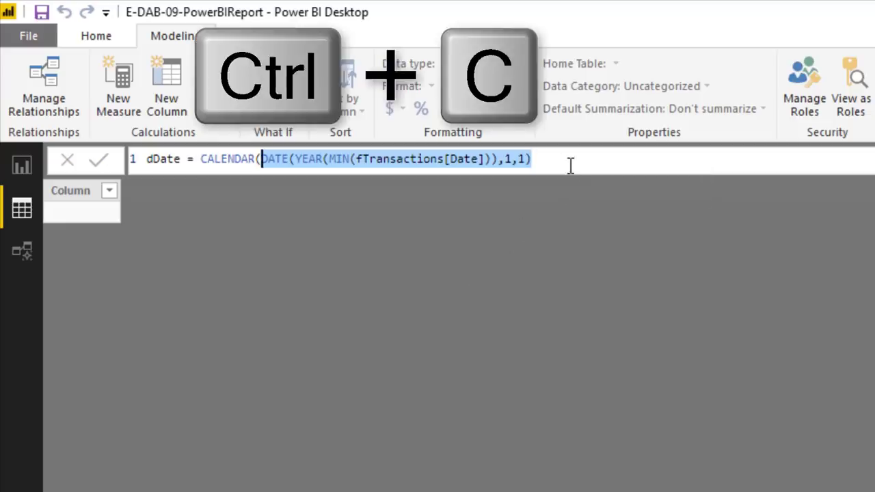
{"action": "left_click", "coordinate": [573, 159]}
{"action": "type", "text": ","}
{"action": "key", "text": "ctrl+v"}
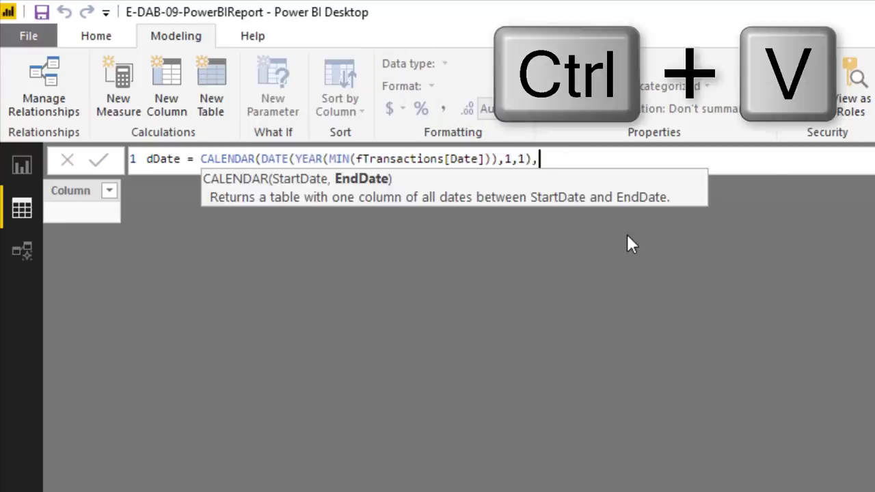
Change the end date to MAX with month 12 and day 31, then commit the dDate formula.
{"action": "key", "text": "ctrl+Left"}
{"action": "key", "text": "ctrl+Left"}
{"action": "key", "text": "ctrl+Left"}
{"action": "key", "text": "ctrl+Left"}
{"action": "key", "text": "ctrl+Left"}
{"action": "key", "text": "ctrl+Left"}
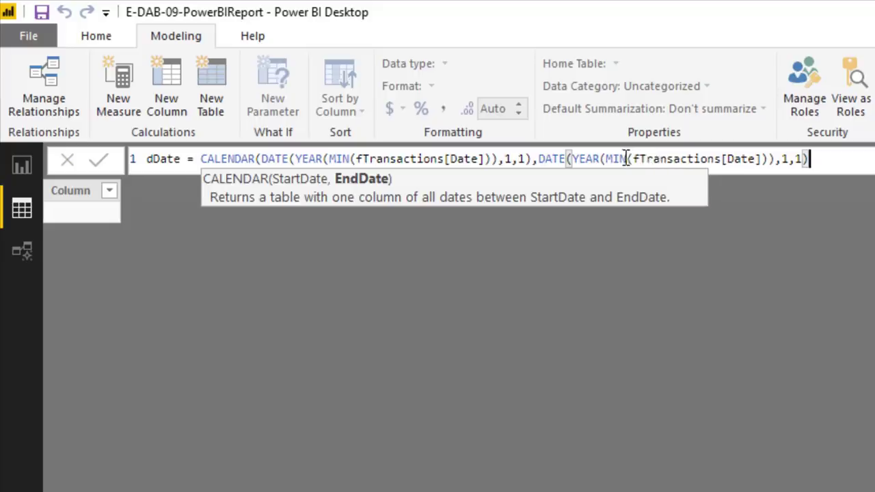
{"action": "key", "text": "ctrl+shift+Left"}
{"action": "type", "text": "MAX"}
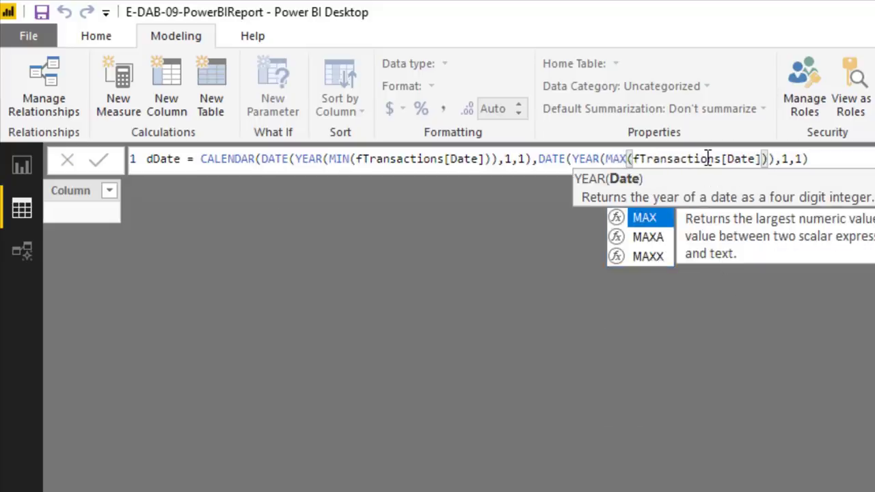
{"action": "key", "text": "ctrl+Right"}
{"action": "key", "text": "ctrl+Right"}
{"action": "key", "text": "ctrl+Right"}
{"action": "key", "text": "ctrl+Right"}
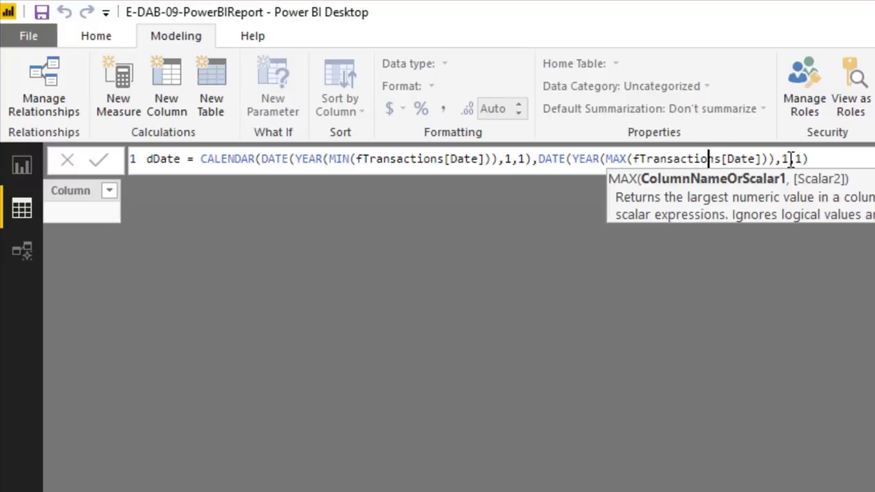
{"action": "type", "text": "2"}
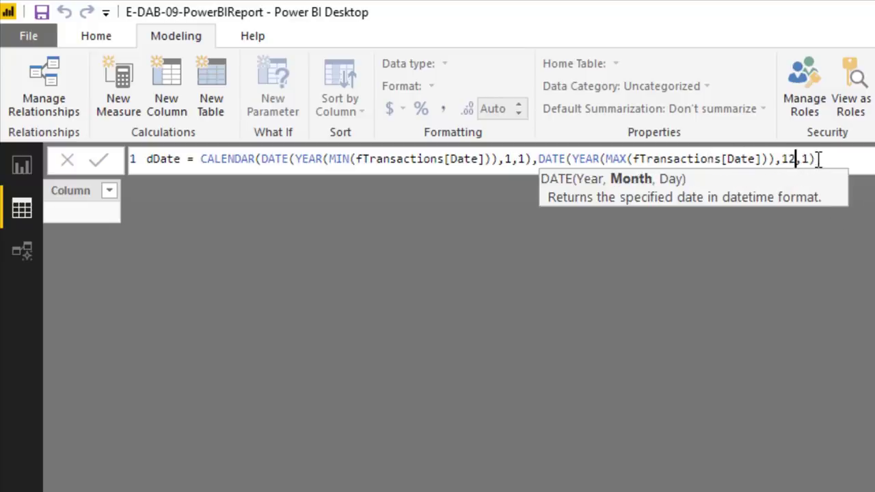
{"action": "key", "text": "Right"}
{"action": "type", "text": "3"}
{"action": "key", "text": "Right"}
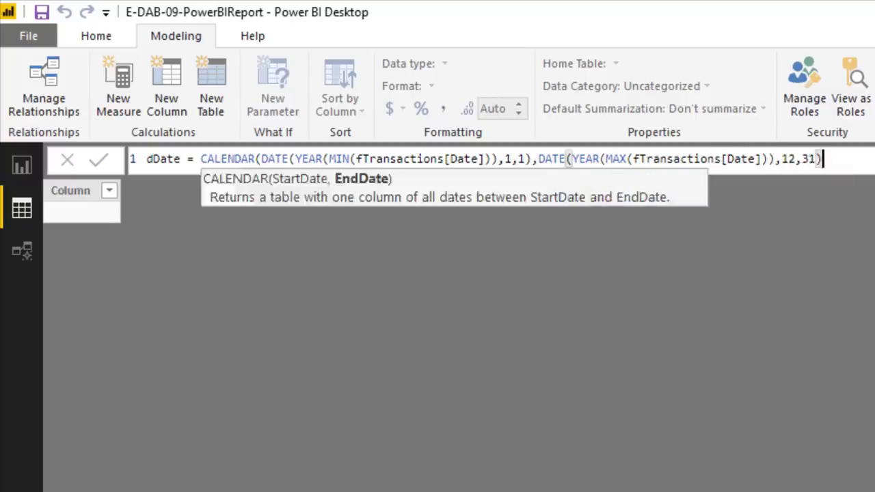
{"action": "type", "text": ")"}
{"action": "key", "text": "Return"}
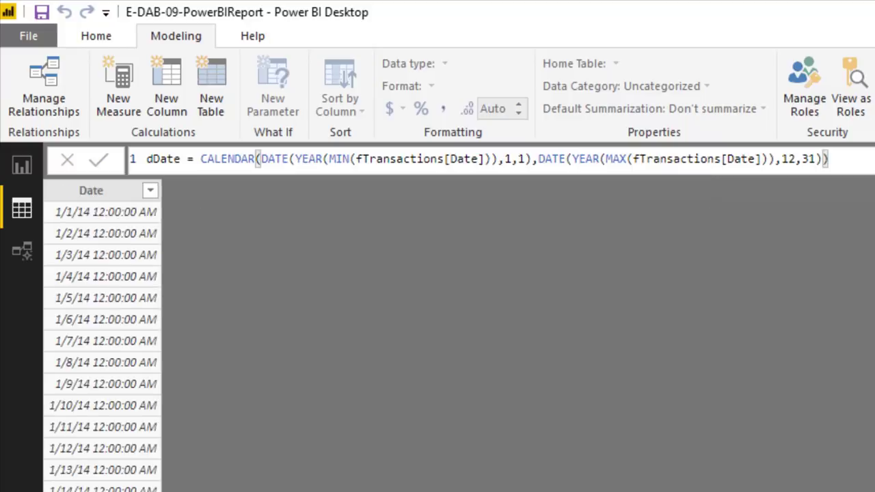
Set dDate's Date column to the Date data type with the M/d/yy (3/14/01) format.
{"action": "left_click", "coordinate": [116, 190]}
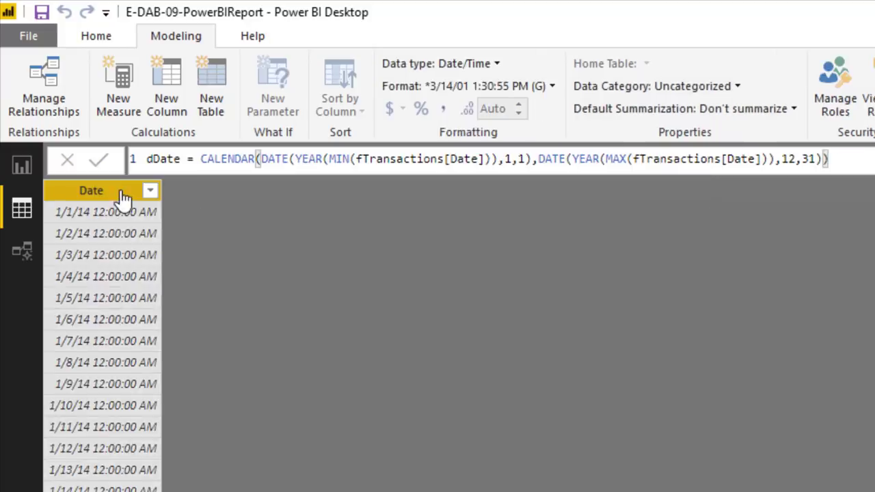
{"action": "left_click", "coordinate": [500, 66]}
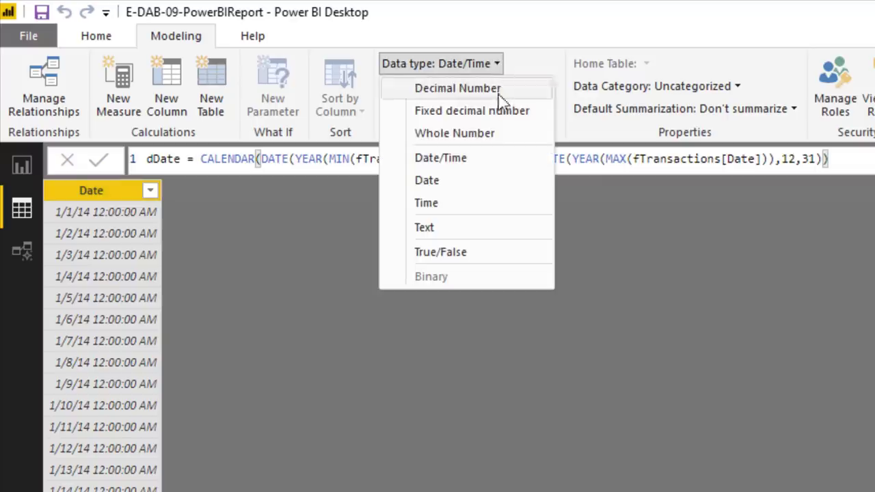
{"action": "left_click", "coordinate": [509, 181]}
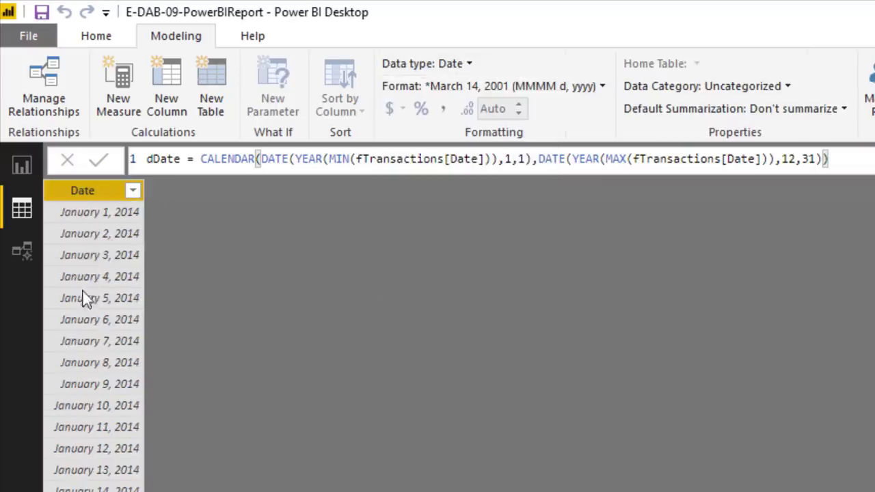
{"action": "left_click", "coordinate": [604, 88]}
{"action": "mouse_move", "coordinate": [588, 155]}
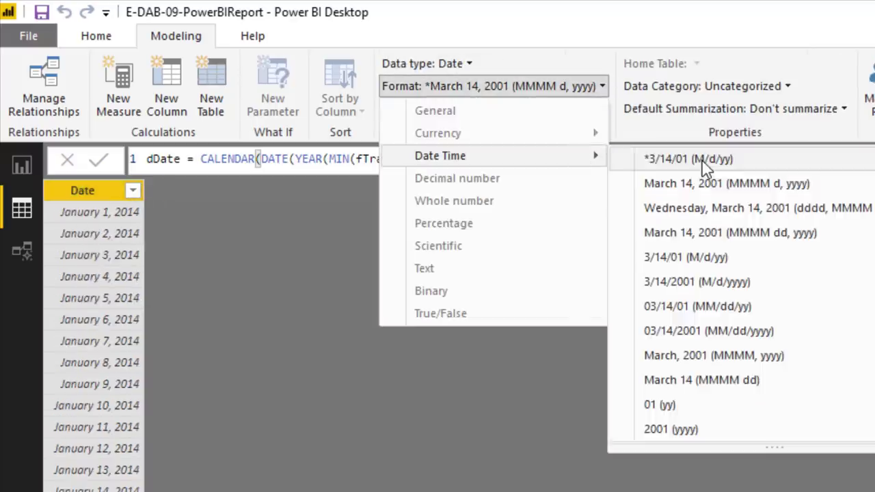
{"action": "left_click", "coordinate": [703, 161]}
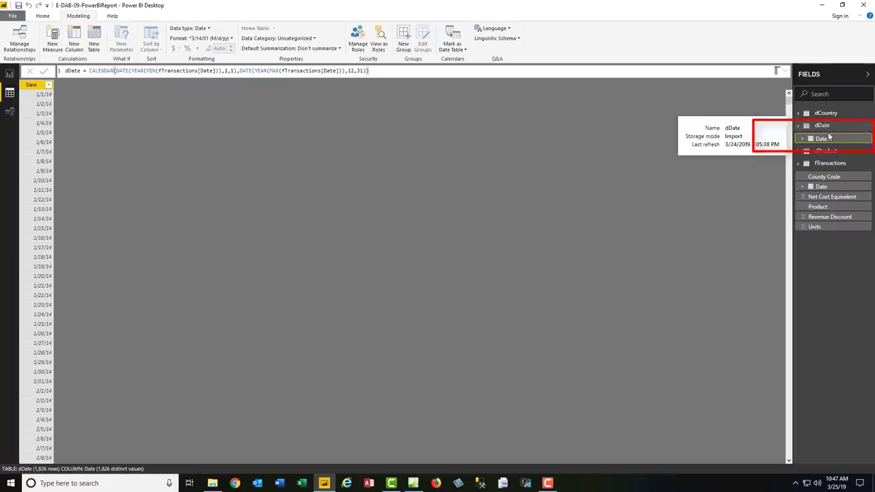
In Model view, move dDate clear of dProduct and link dDate[Date] to fTransactions[Date].
{"action": "left_click", "coordinate": [11, 112]}
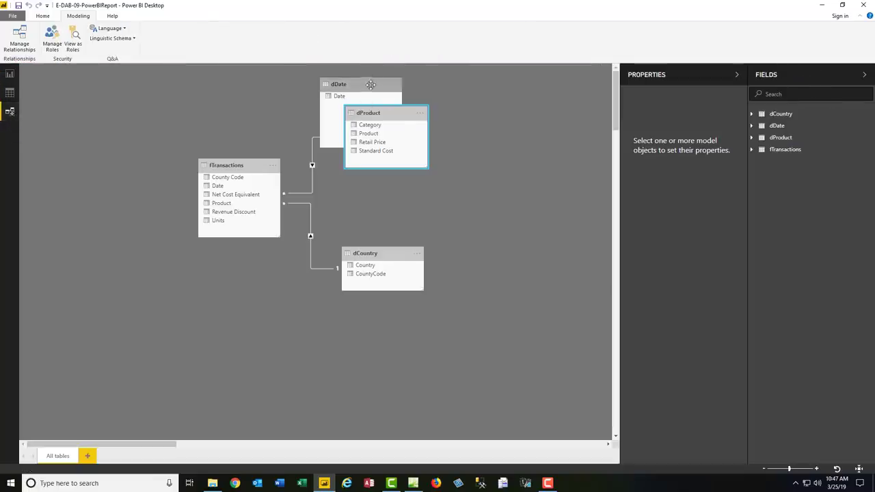
{"action": "left_click_drag", "start_coordinate": [369, 85], "coordinate": [102, 255]}
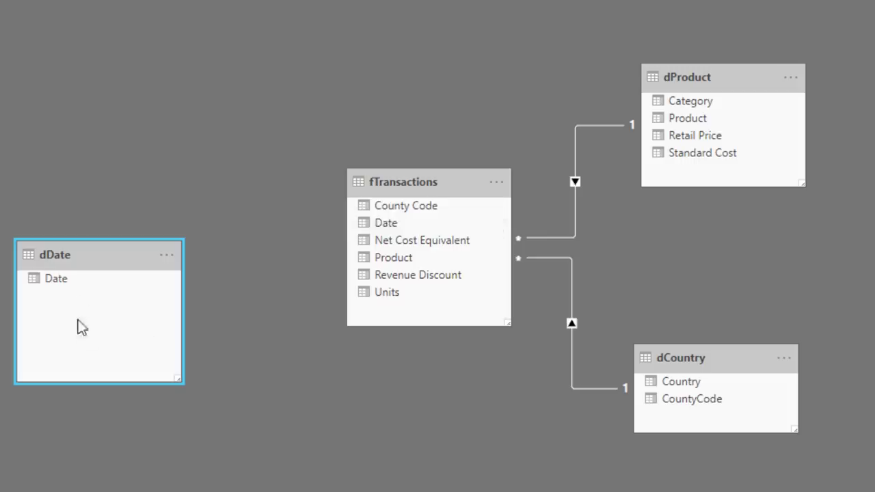
{"action": "left_click_drag", "start_coordinate": [59, 291], "coordinate": [404, 224]}
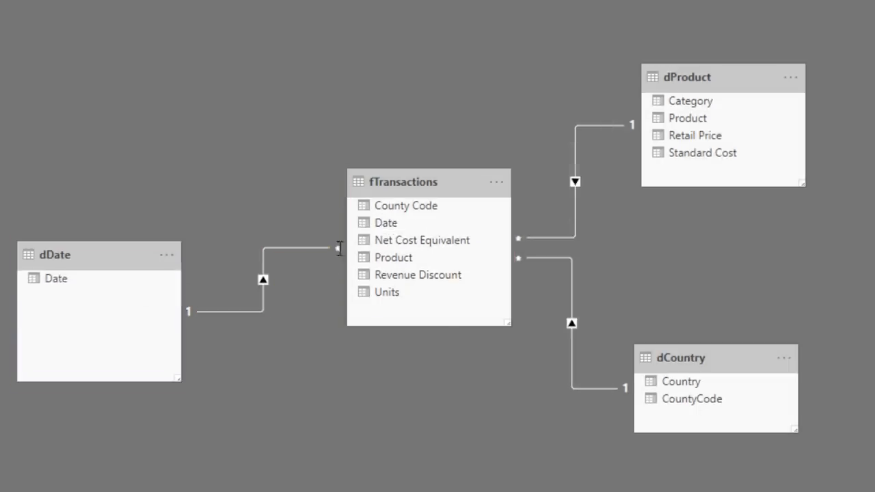
{"action": "mouse_move", "coordinate": [319, 249]}
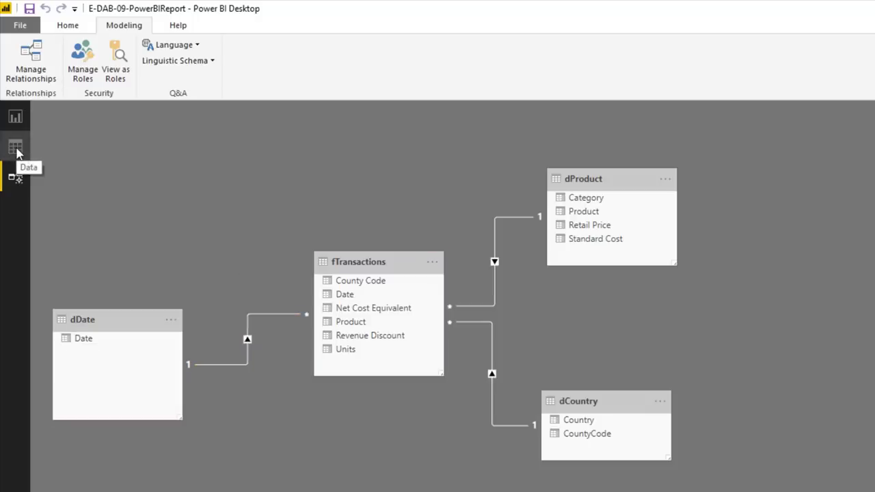
Add a Month Number column to dDate defined as MONTH(dDate[Date]).
{"action": "left_click", "coordinate": [15, 149]}
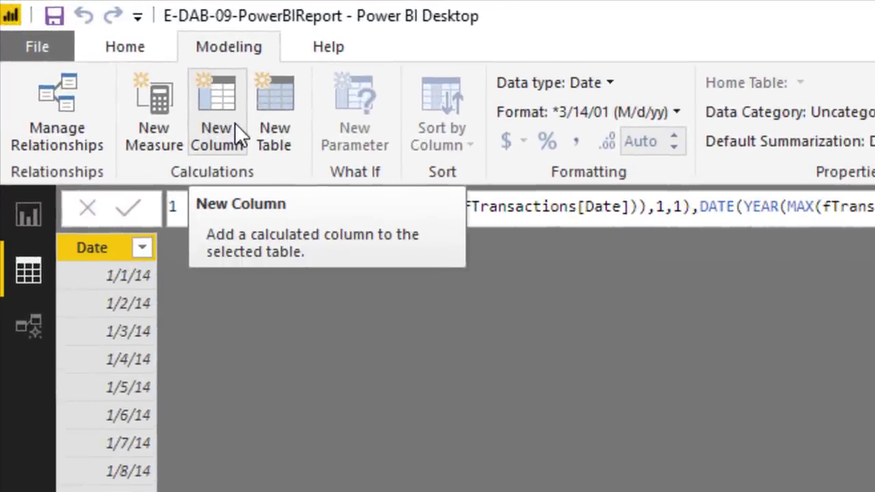
{"action": "left_click", "coordinate": [235, 123]}
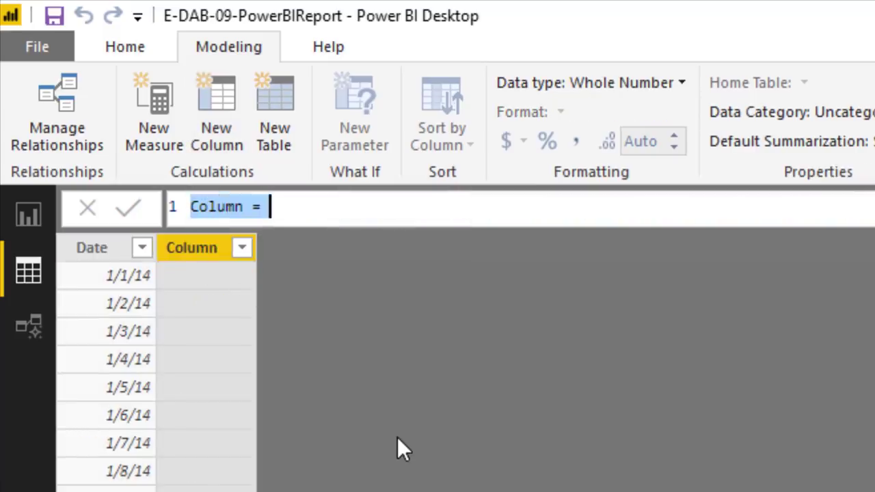
{"action": "type", "text": "Month Number"}
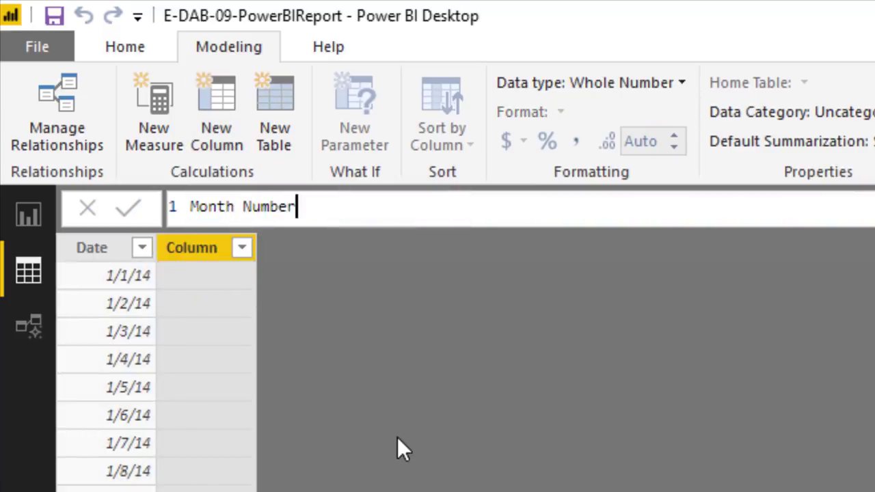
{"action": "type", "text": " = mo"}
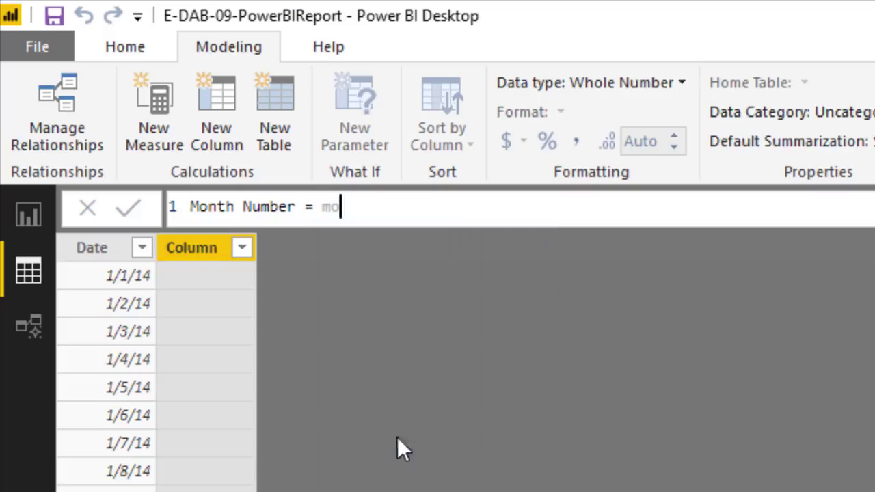
{"action": "type", "text": "nt"}
{"action": "key", "text": "Tab"}
{"action": "type", "text": "d"}
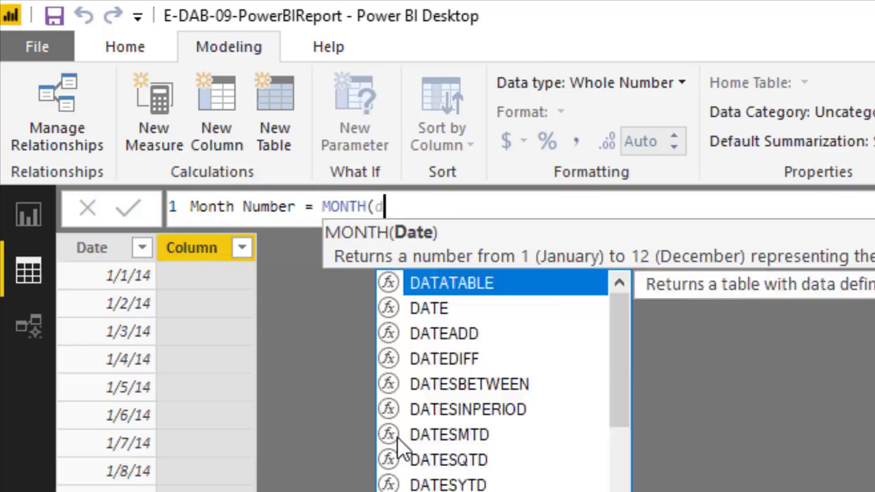
{"action": "type", "text": "d"}
{"action": "key", "text": "Down"}
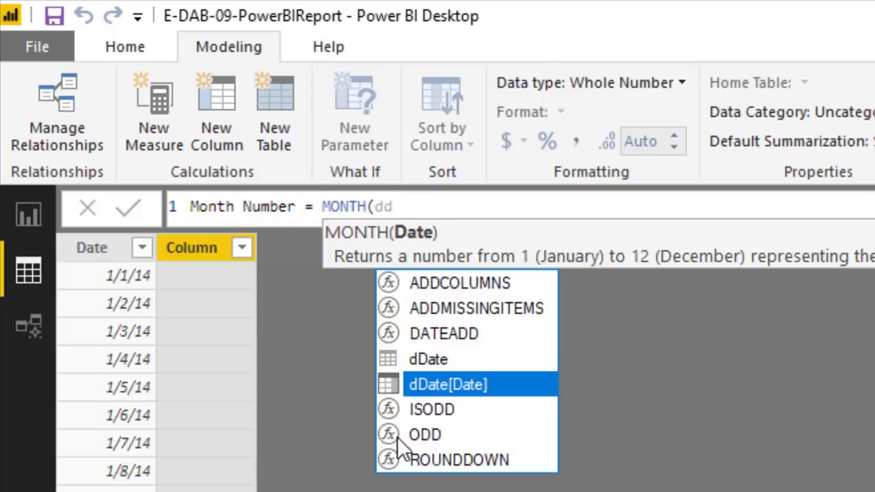
{"action": "key", "text": "Tab"}
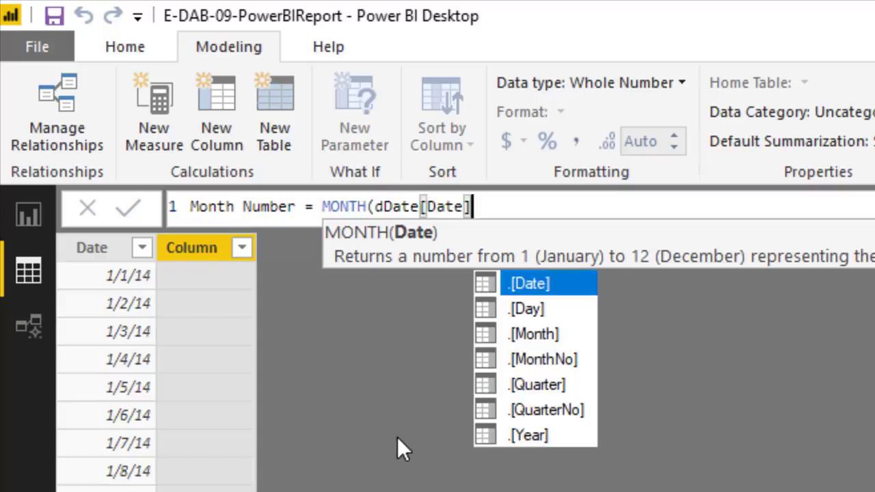
{"action": "type", "text": ")"}
{"action": "key", "text": "Return"}
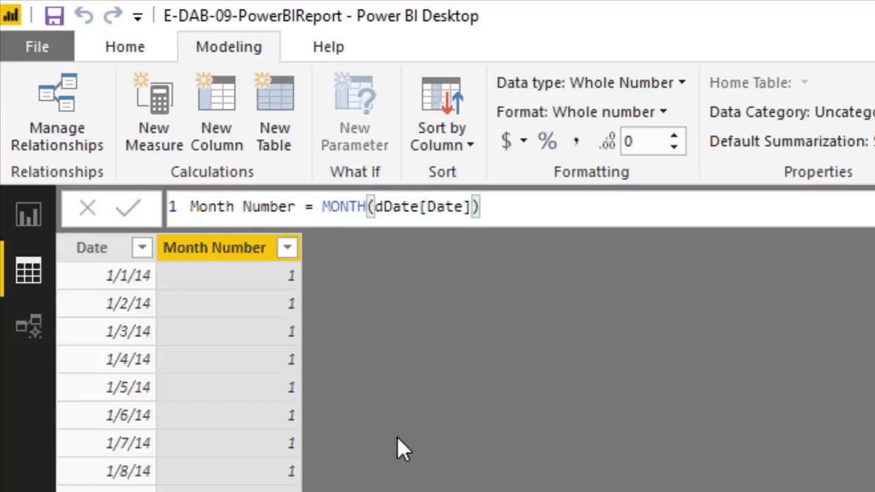
{"action": "left_click", "coordinate": [225, 140]}
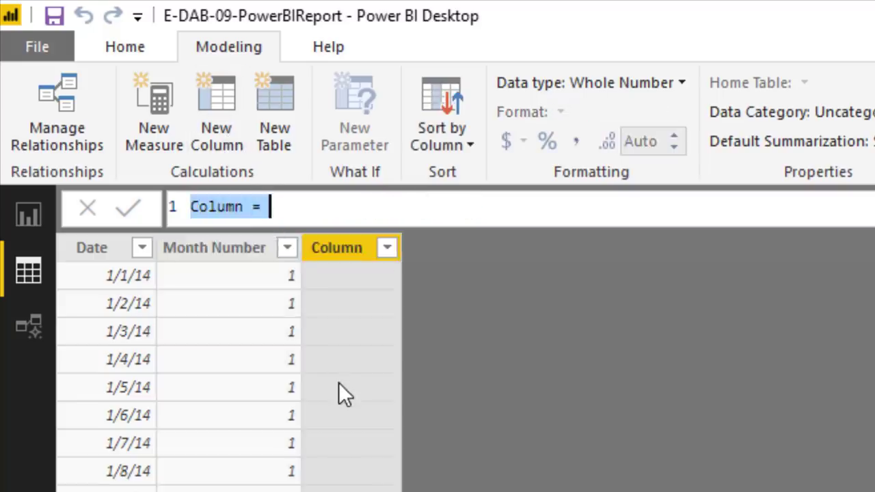
Add a Month column to dDate as FORMAT(dDate[Date],"mmm"), showing names like Jan, then return to the report.
{"action": "type", "text": "Month = "}
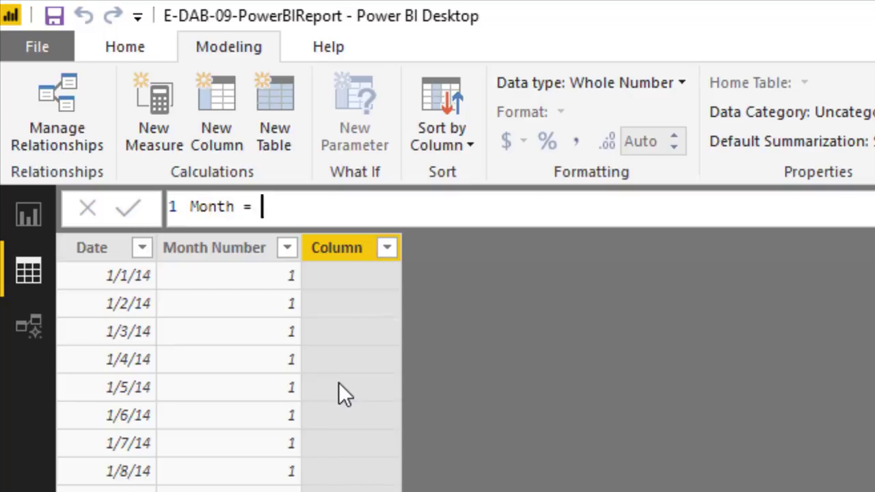
{"action": "type", "text": "text"}
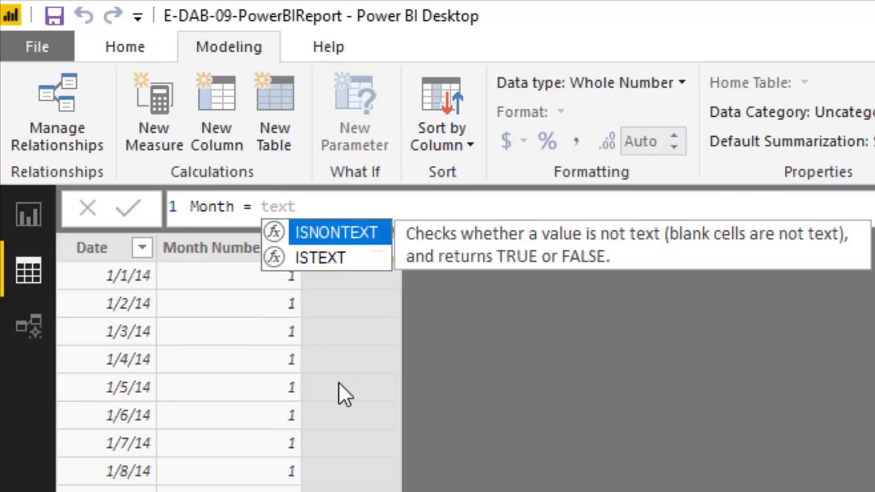
{"action": "key", "text": "BackSpace"}
{"action": "key", "text": "BackSpace"}
{"action": "key", "text": "BackSpace"}
{"action": "key", "text": "BackSpace"}
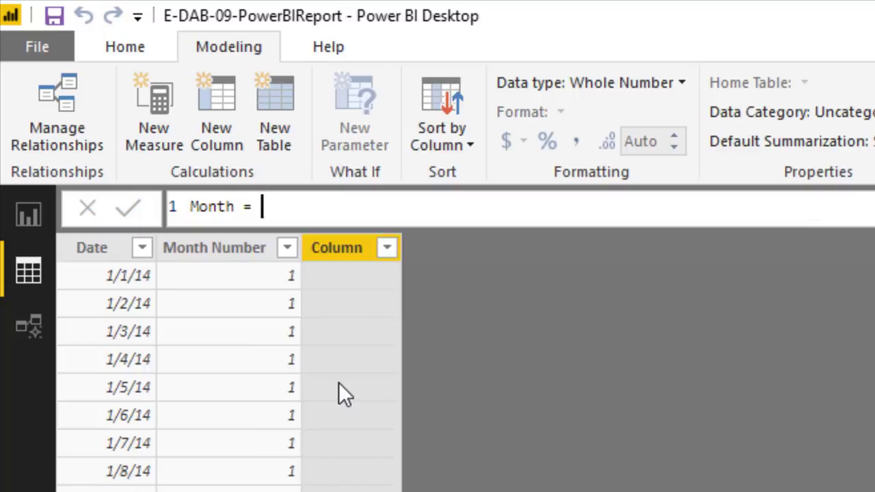
{"action": "type", "text": "for"}
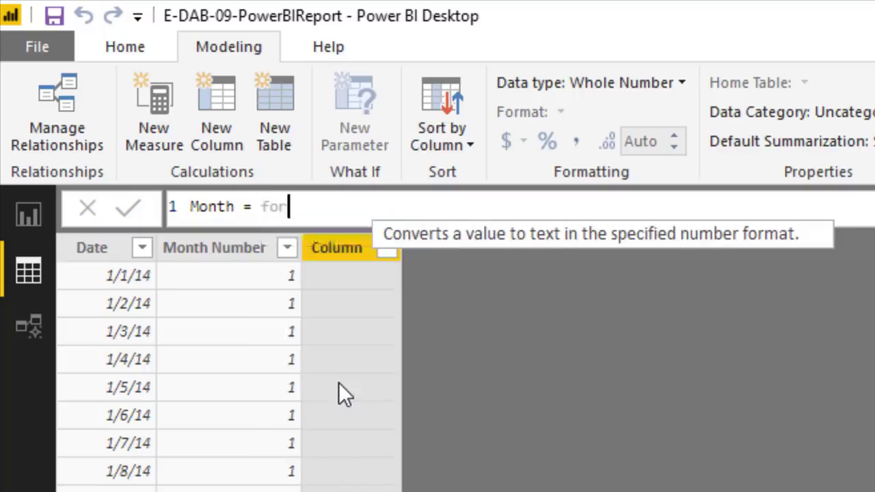
{"action": "key", "text": "Tab"}
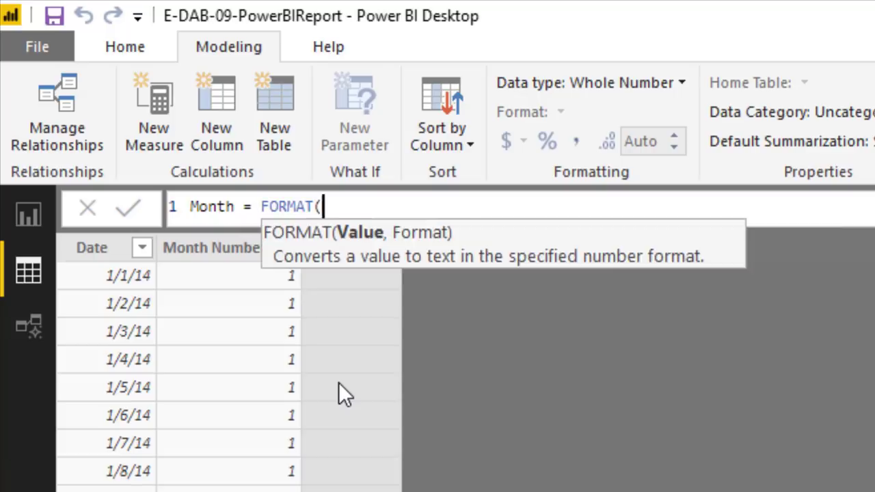
{"action": "type", "text": "dd"}
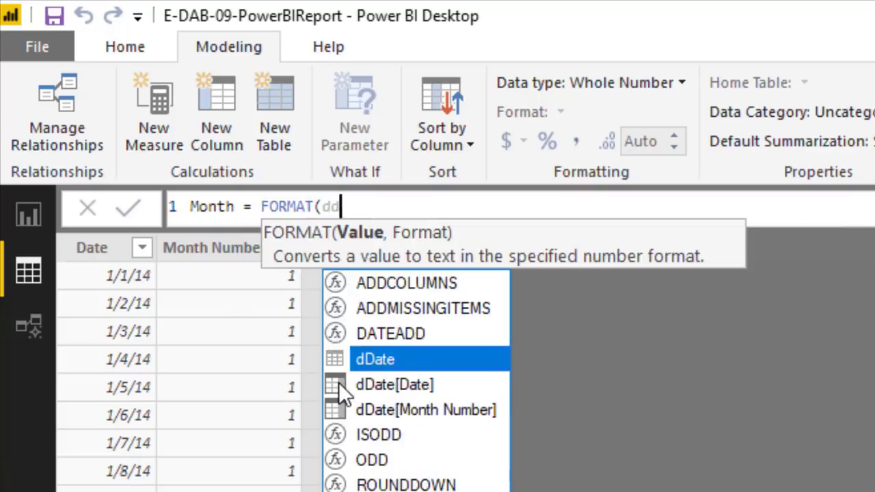
{"action": "key", "text": "Down"}
{"action": "key", "text": "Tab"}
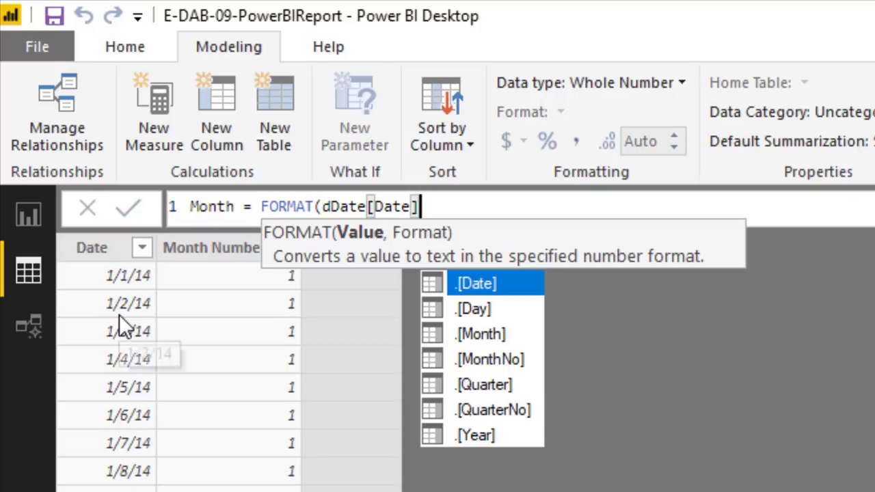
{"action": "type", "text": ","}
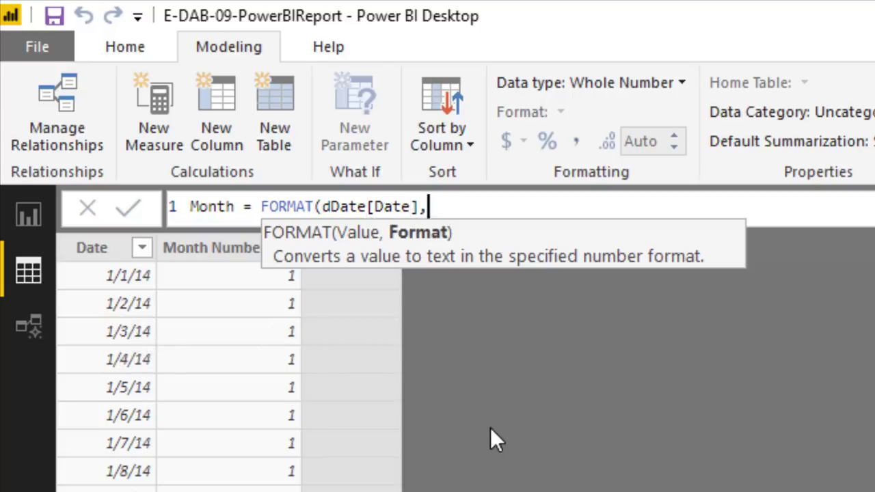
{"action": "type", "text": "\"mmm"}
{"action": "type", "text": "\")"}
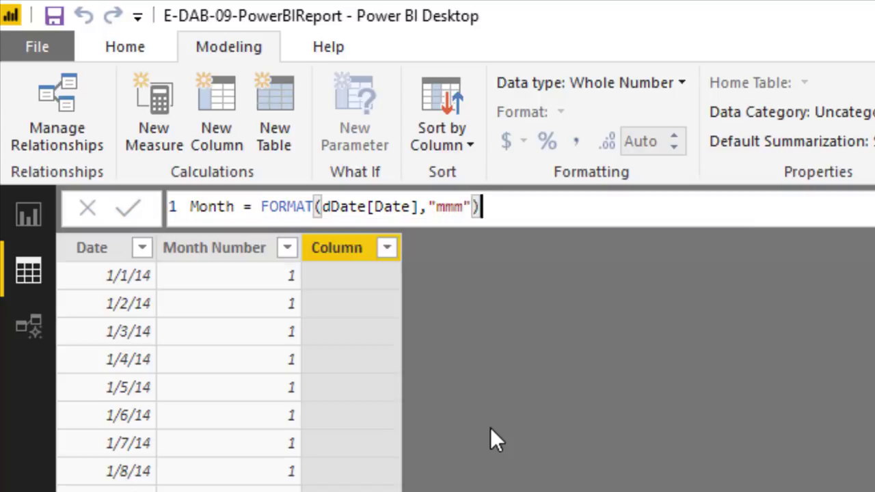
{"action": "key", "text": "Return"}
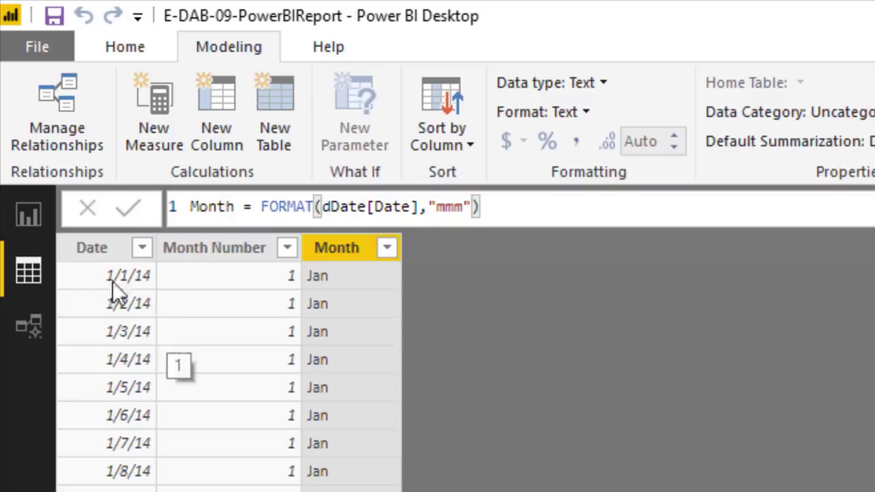
{"action": "left_click", "coordinate": [35, 216]}
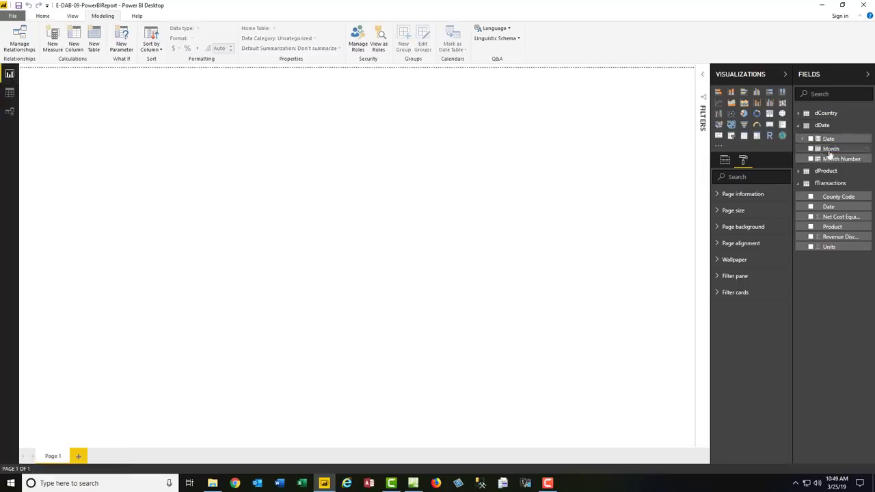
Show Month on the report canvas and sort the Month column by Month Number.
{"action": "left_click_drag", "start_coordinate": [835, 154], "coordinate": [198, 179]}
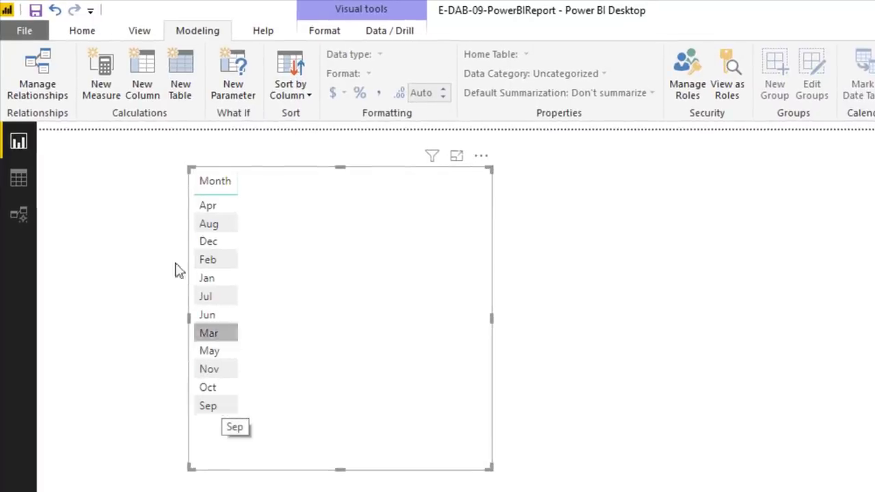
{"action": "left_click", "coordinate": [20, 178]}
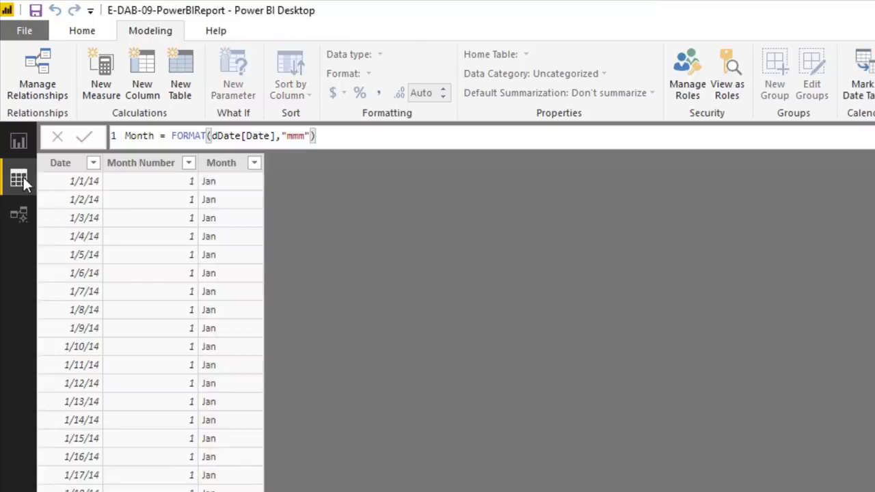
{"action": "left_click", "coordinate": [227, 168]}
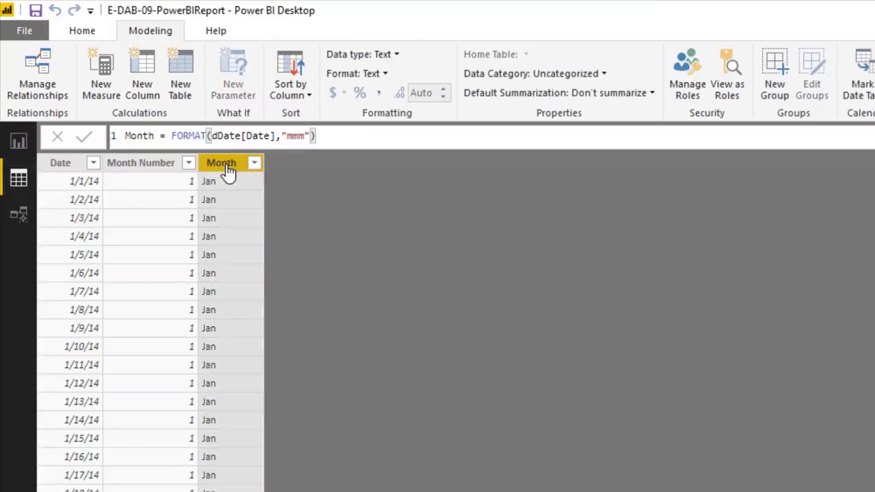
{"action": "left_click", "coordinate": [307, 96]}
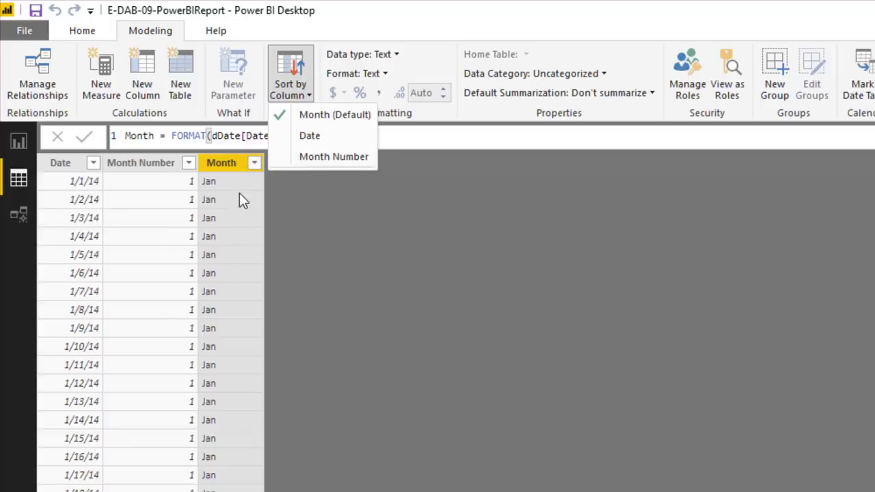
{"action": "left_click", "coordinate": [322, 163]}
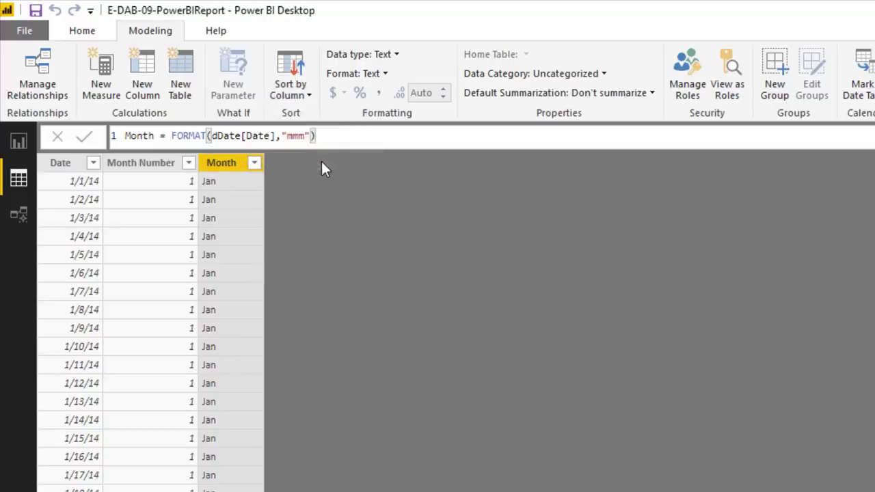
{"action": "left_click", "coordinate": [19, 142]}
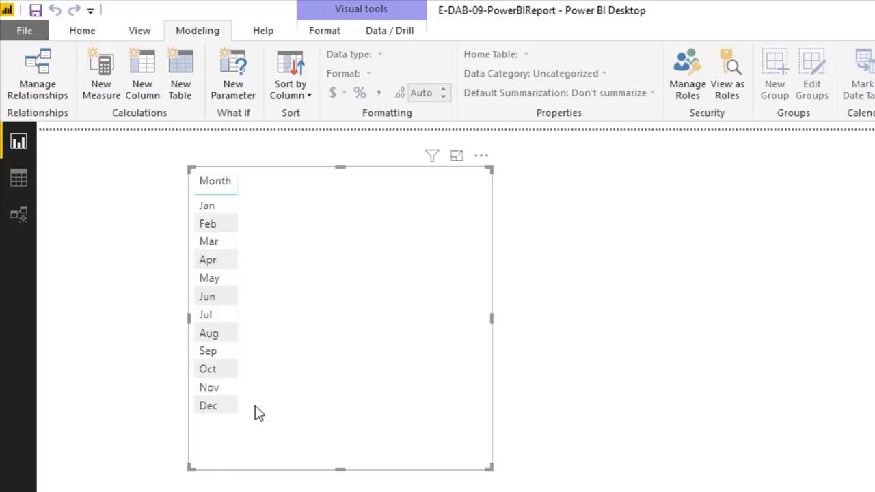
{"action": "left_click", "coordinate": [25, 180]}
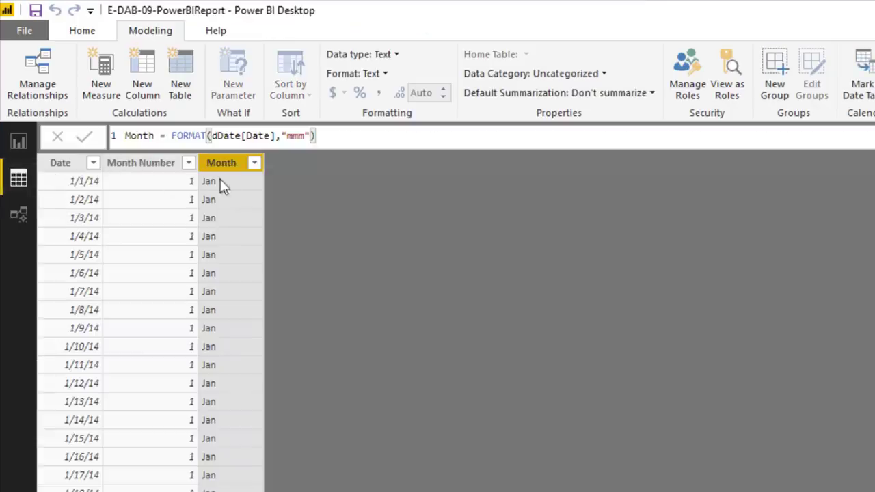
{"action": "left_click", "coordinate": [149, 87]}
Add a Year column to dDate as YEAR(dDate[Date]), showing values like 2014.
{"action": "type", "text": "Year = Year"}
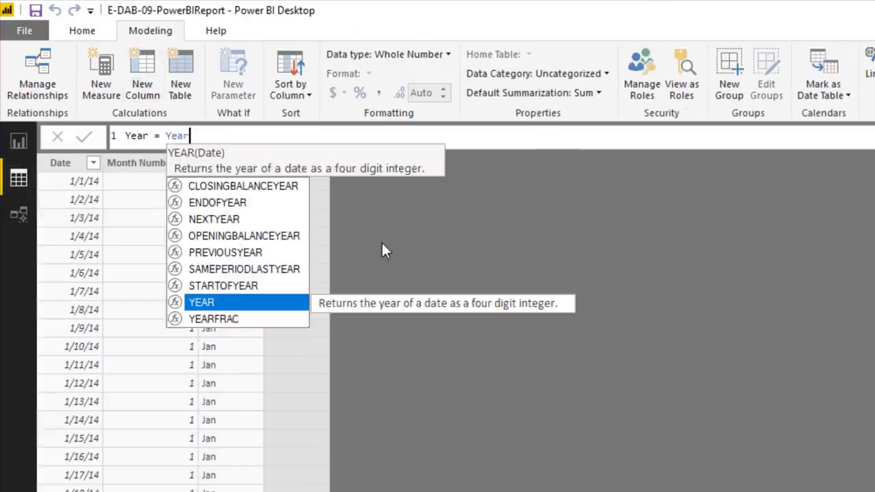
{"action": "key", "text": "Tab"}
{"action": "type", "text": "dd"}
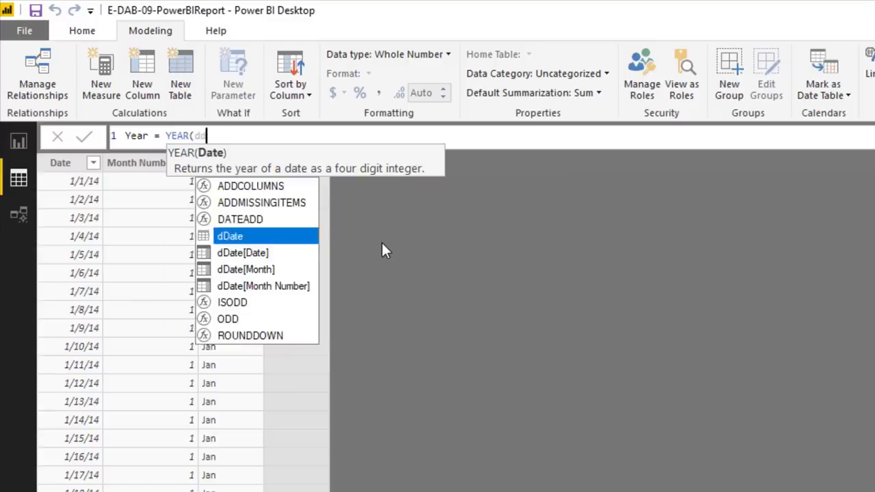
{"action": "key", "text": "Tab"}
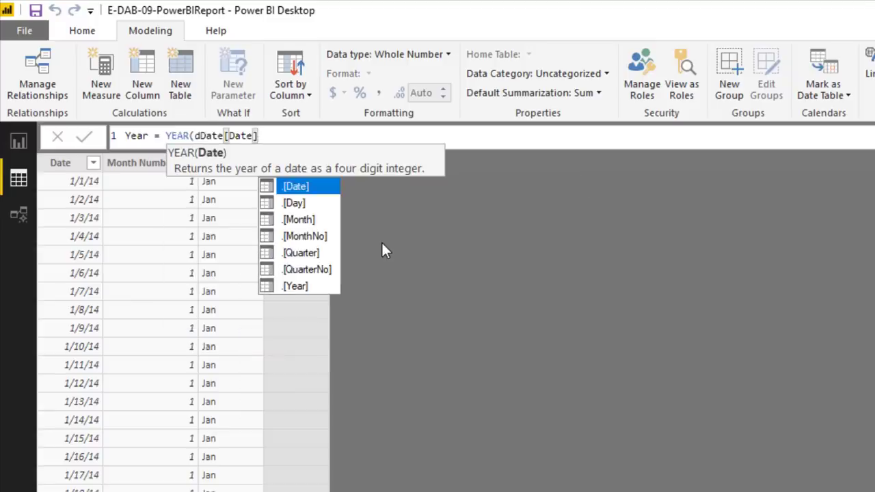
{"action": "type", "text": ")"}
{"action": "key", "text": "Return"}
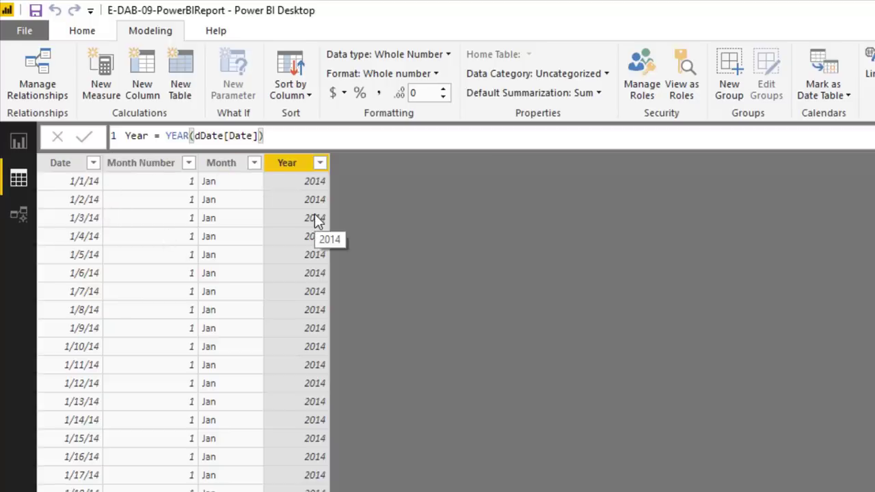
{"action": "left_click", "coordinate": [19, 220]}
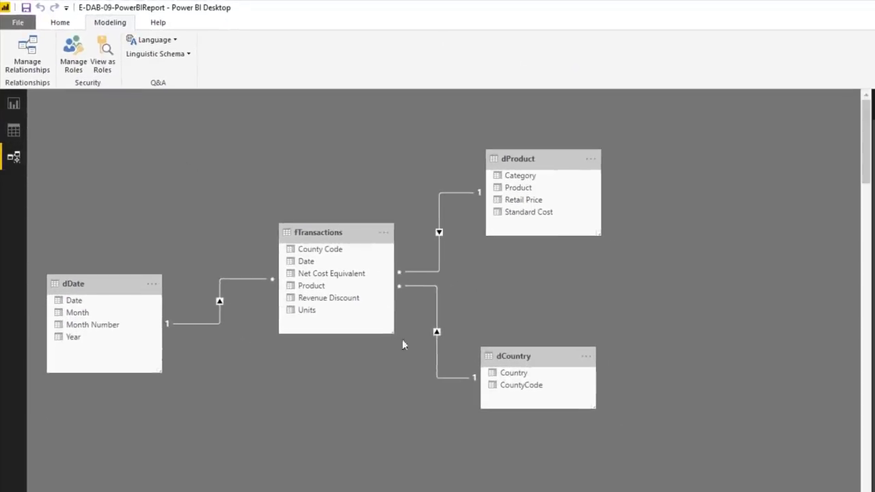
Stretch the fTransactions table taller in the diagram and display its data rows.
{"action": "left_click_drag", "start_coordinate": [394, 332], "coordinate": [396, 412]}
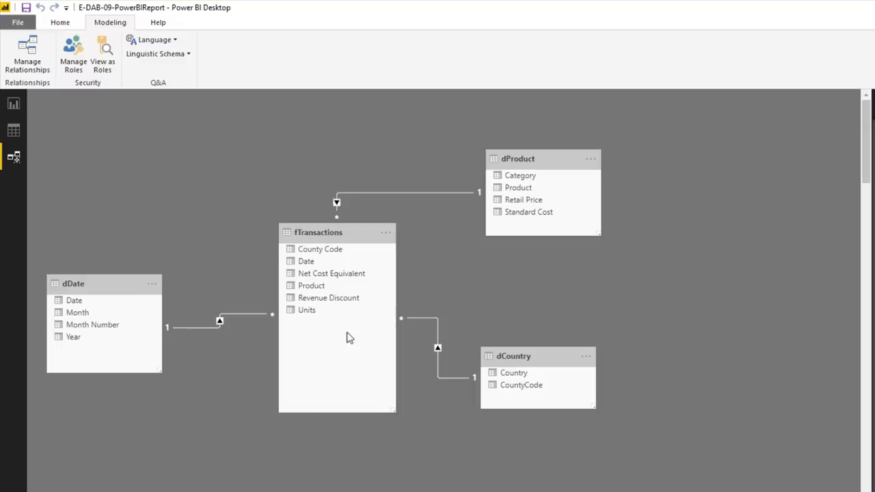
{"action": "left_click", "coordinate": [15, 131]}
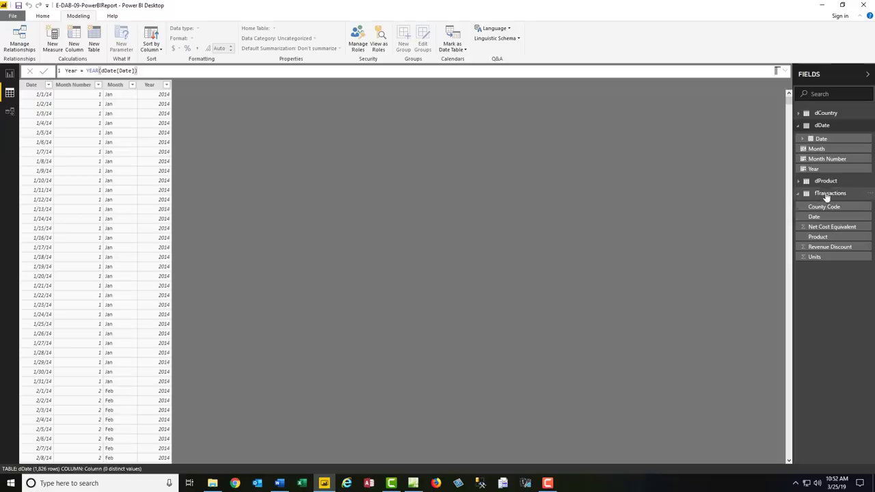
{"action": "left_click", "coordinate": [829, 194]}
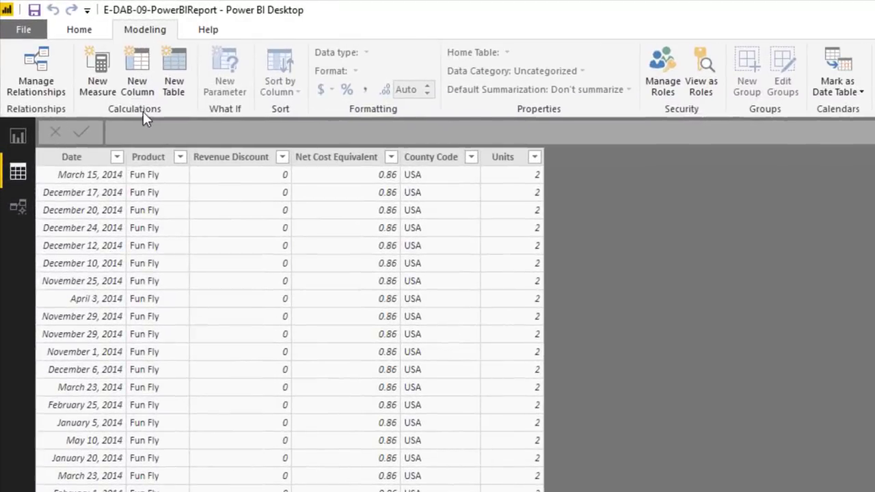
Create a new measure and name it Total Revenue =.
{"action": "left_click", "coordinate": [100, 80]}
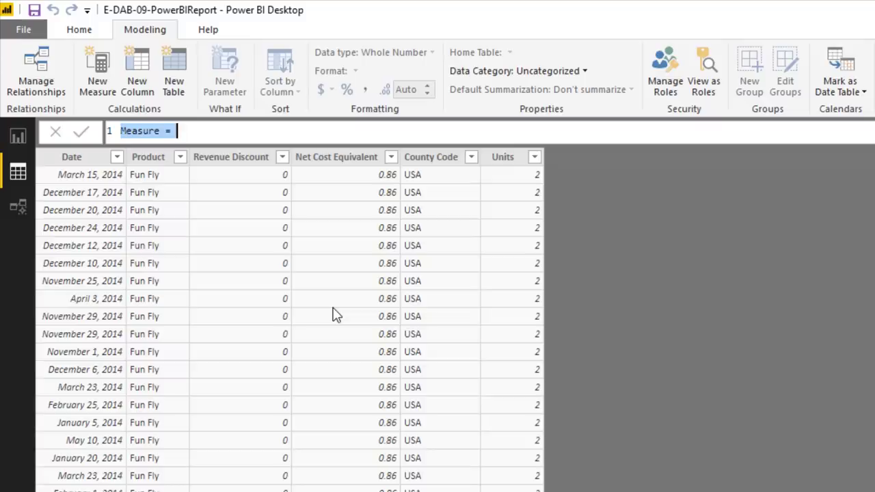
{"action": "type", "text": "Total Rev"}
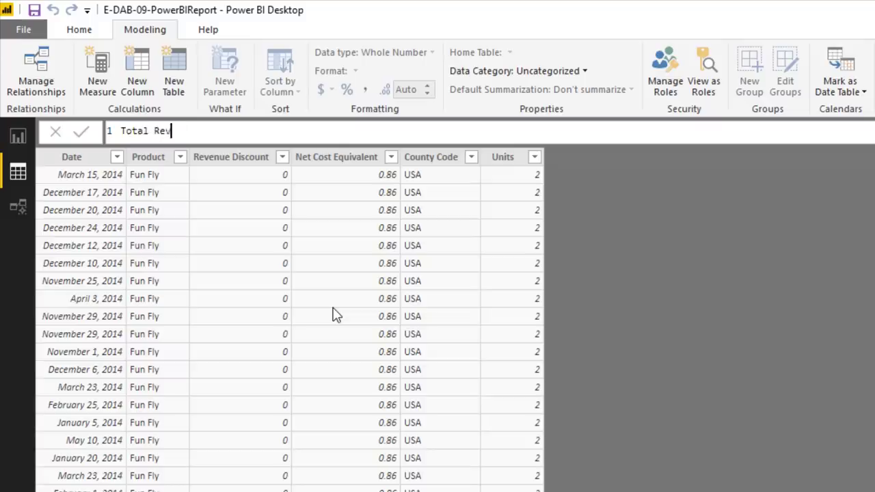
{"action": "type", "text": "enue"}
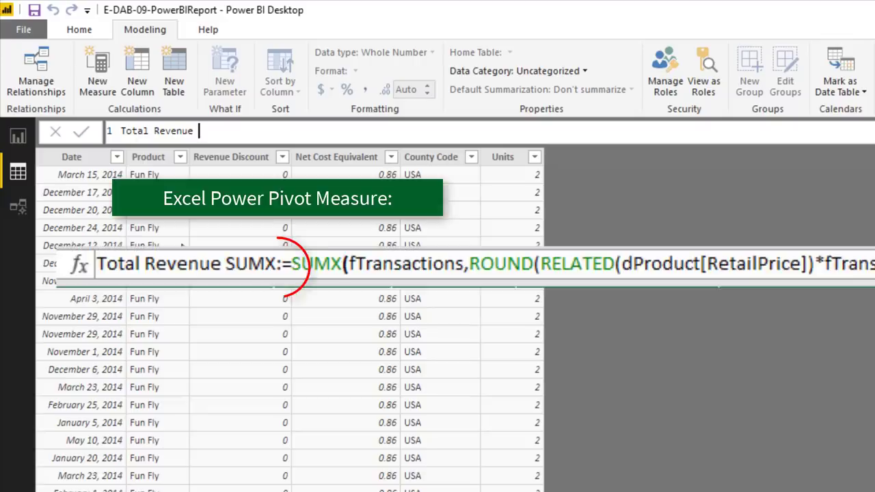
{"action": "type", "text": "="}
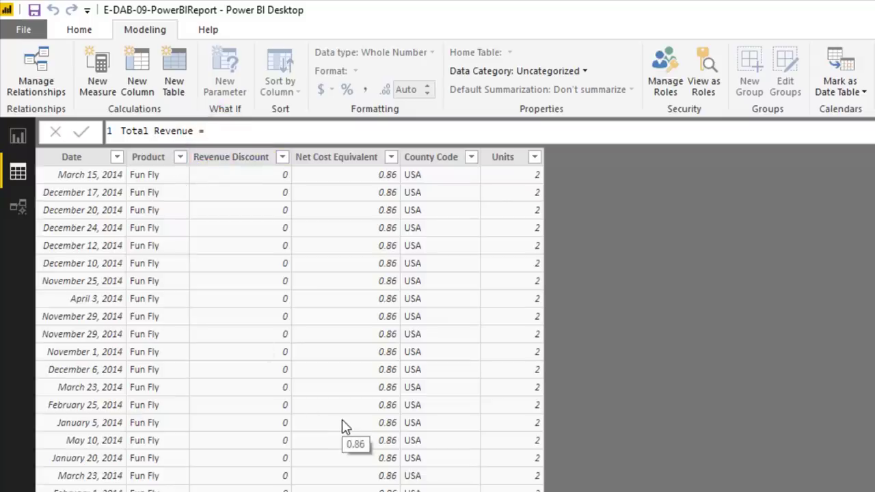
Extend the Total Revenue formula to SUMX(fTransactions,ROUND( using autocomplete.
{"action": "type", "text": "sumx"}
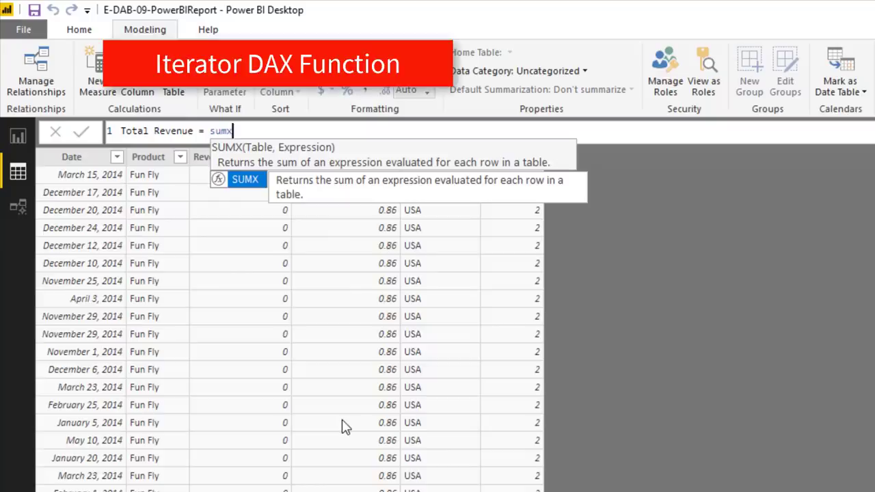
{"action": "key", "text": "Tab"}
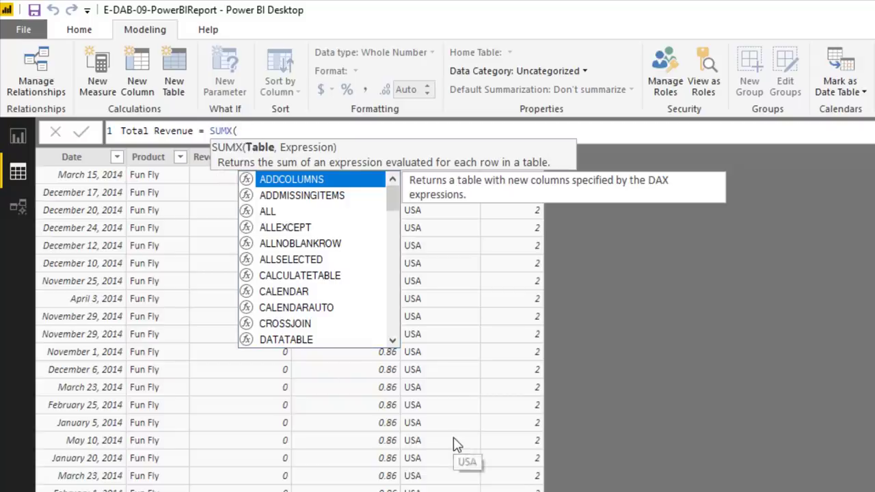
{"action": "type", "text": "ft"}
{"action": "key", "text": "Tab"}
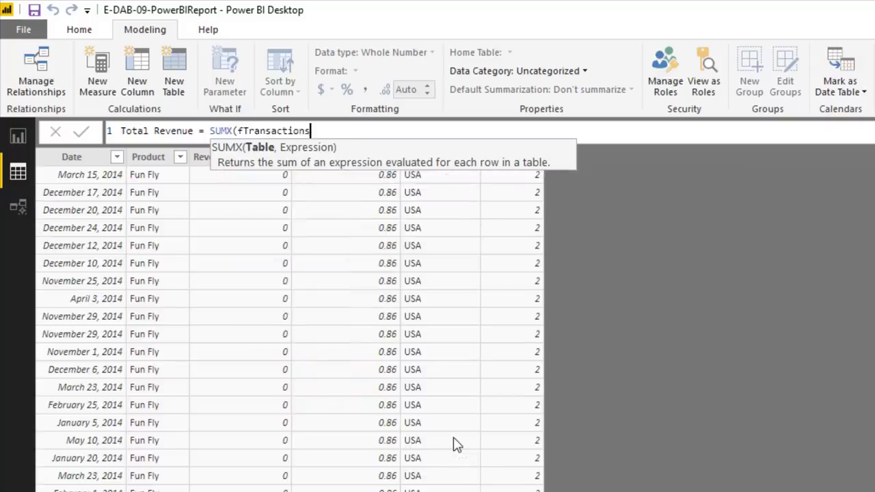
{"action": "type", "text": ","}
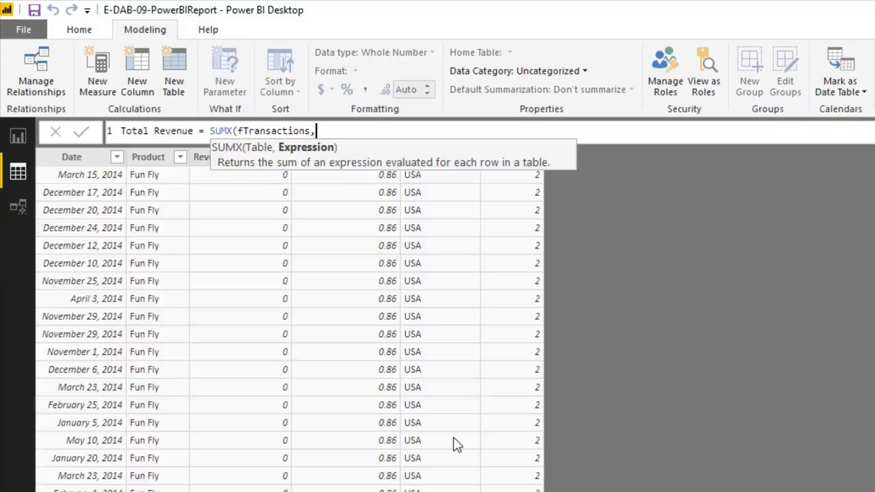
{"action": "type", "text": "round"}
{"action": "key", "text": "Tab"}
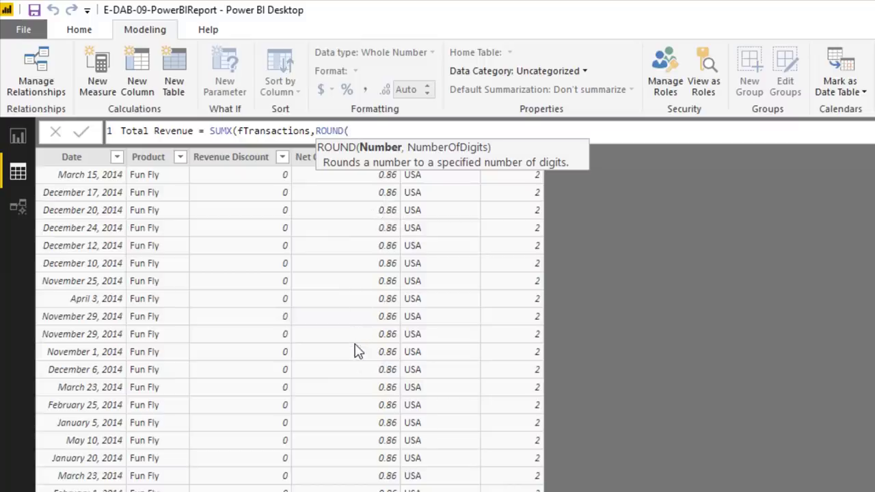
Enter RELATED(dProduct[Retail Price])*fTransactions[Units] inside the ROUND expression.
{"action": "type", "text": "rel"}
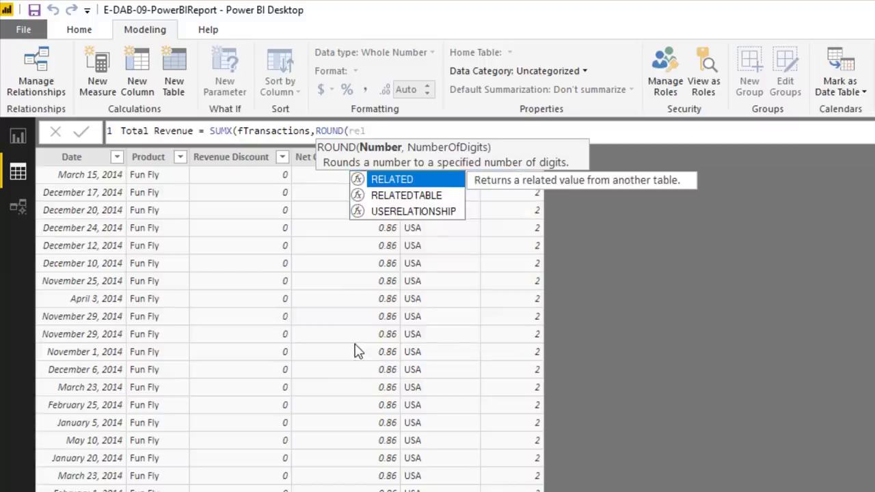
{"action": "key", "text": "Tab"}
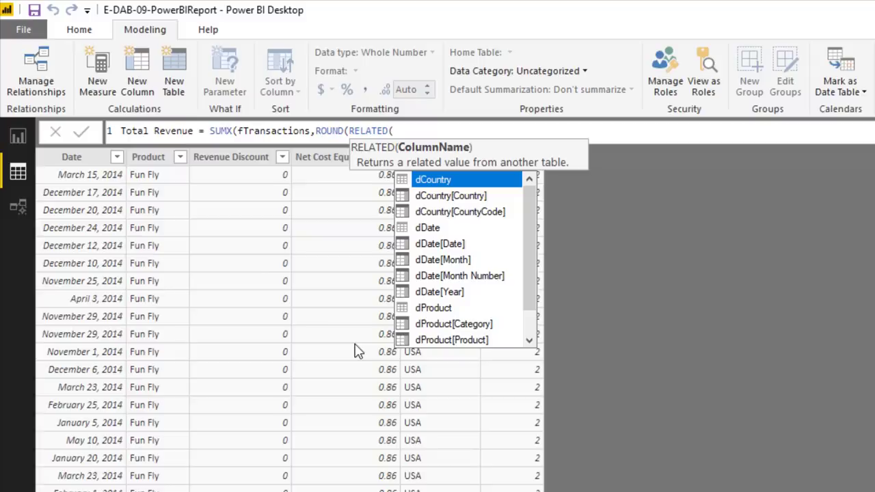
{"action": "type", "text": "dp"}
{"action": "key", "text": "Down"}
{"action": "key", "text": "Down"}
{"action": "key", "text": "Down"}
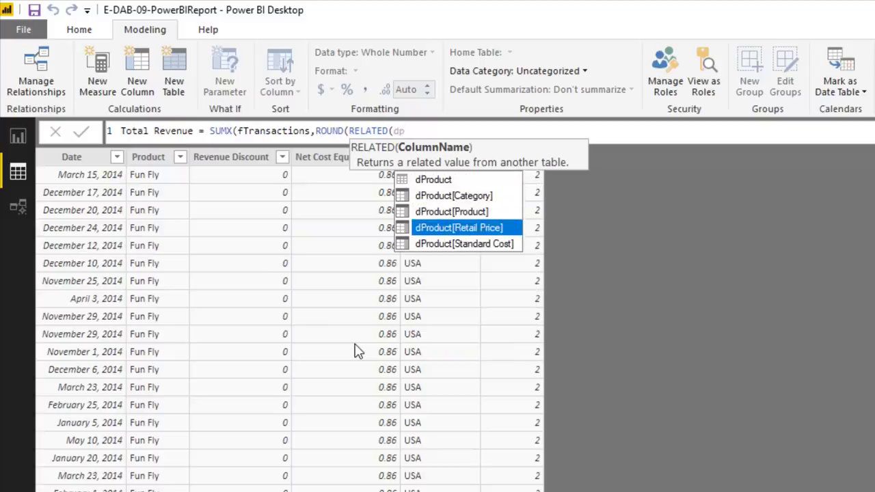
{"action": "key", "text": "Tab"}
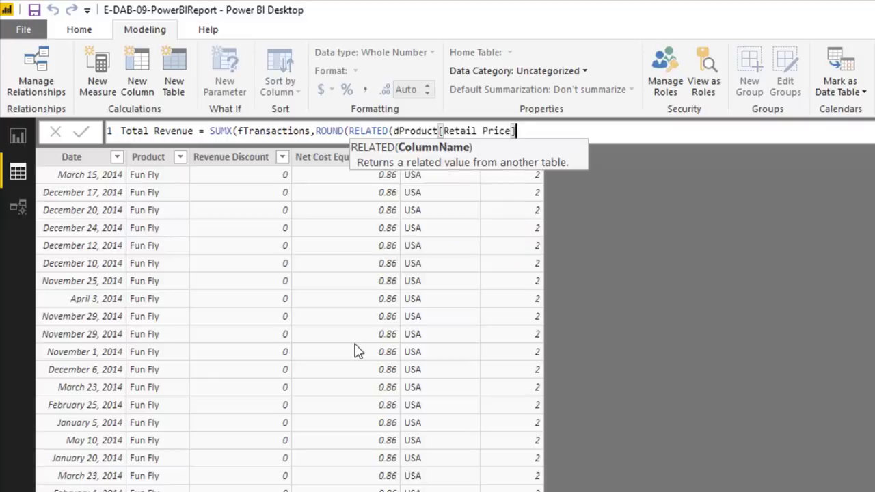
{"action": "type", "text": ")"}
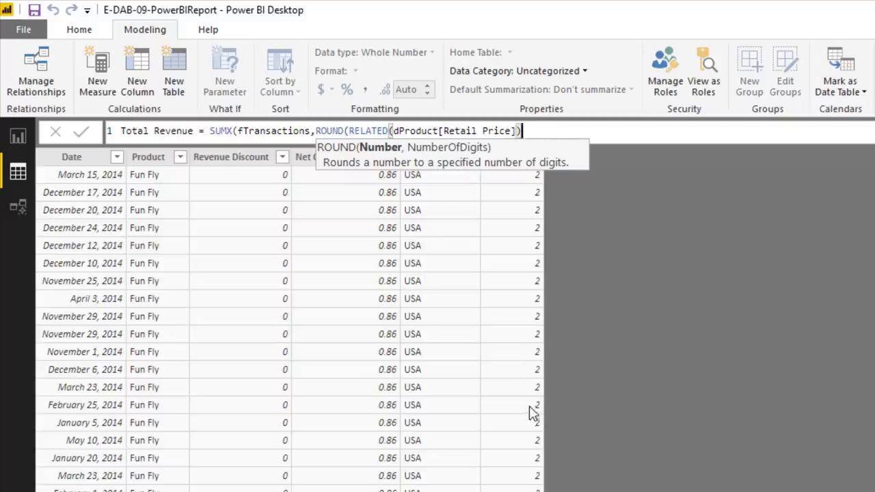
{"action": "type", "text": "*ft"}
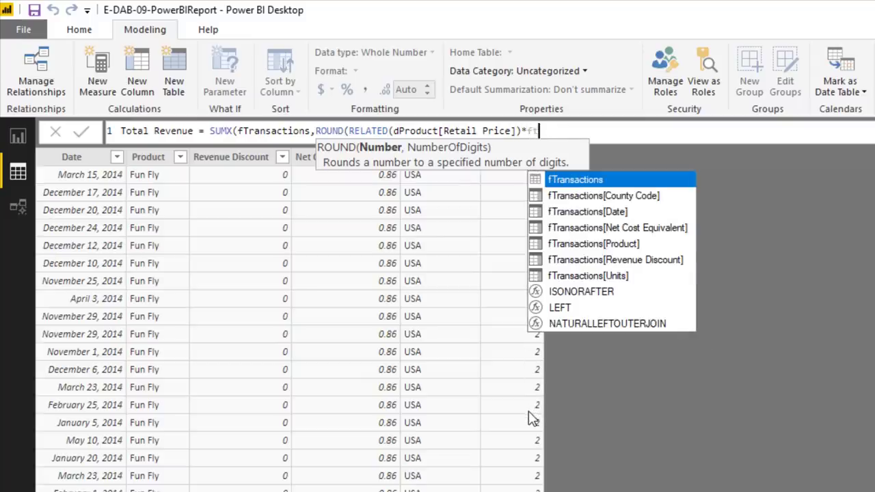
{"action": "key", "text": "Down"}
{"action": "key", "text": "Down"}
{"action": "key", "text": "Down"}
{"action": "key", "text": "Down"}
{"action": "key", "text": "Down"}
{"action": "key", "text": "Down"}
{"action": "key", "text": "Tab"}
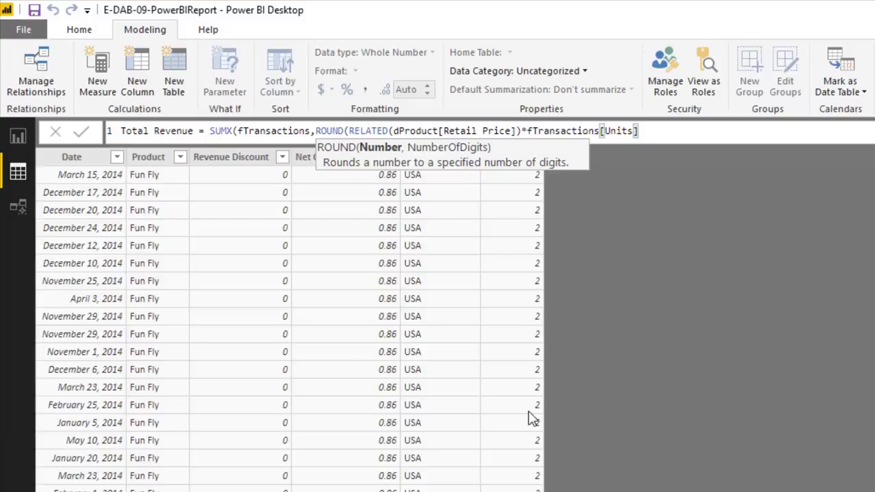
Multiply by (1-fTransactions[Revenue Discount]), round to 2 decimals, close the parentheses and commit the measure.
{"action": "type", "text": "*(1-ft"}
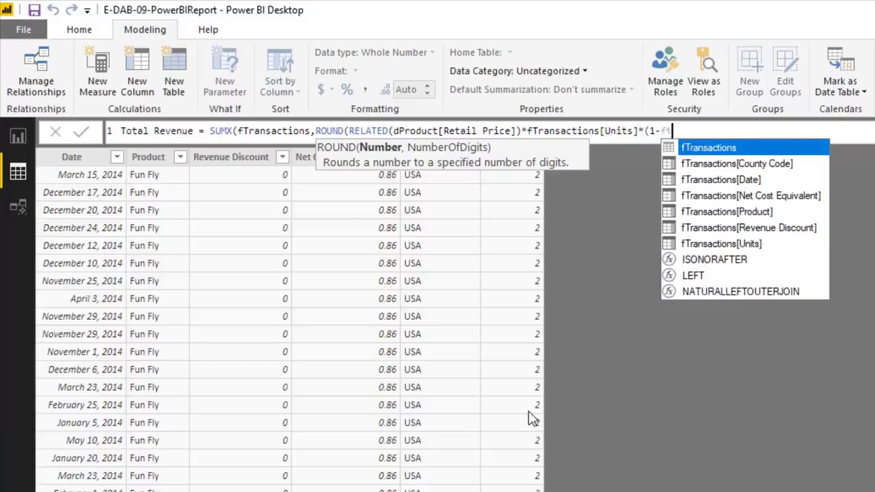
{"action": "key", "text": "Down"}
{"action": "key", "text": "Down"}
{"action": "key", "text": "Down"}
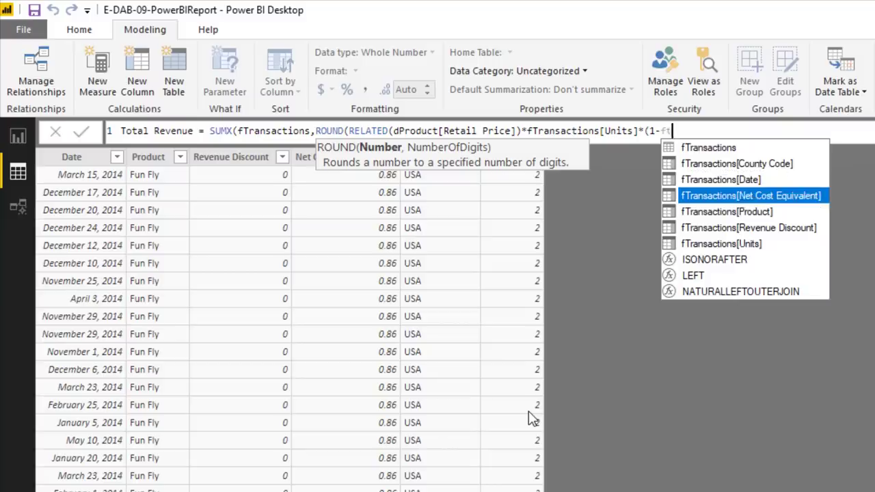
{"action": "key", "text": "Down"}
{"action": "key", "text": "Down"}
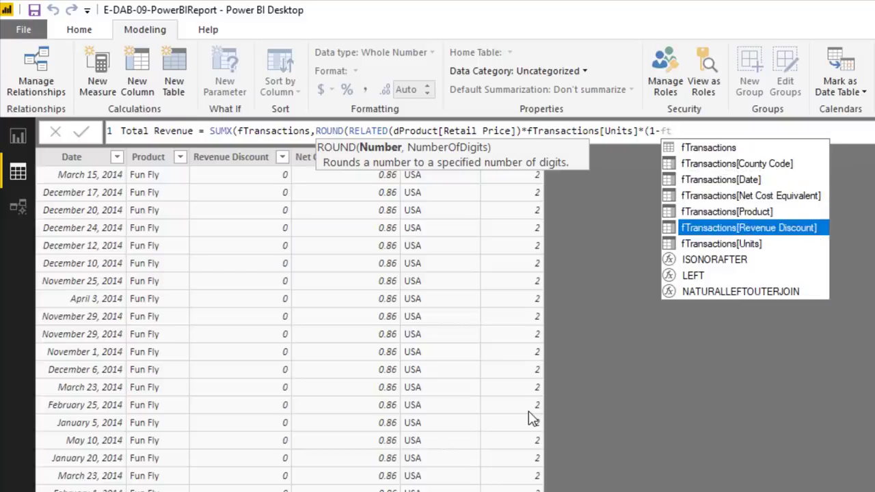
{"action": "key", "text": "Tab"}
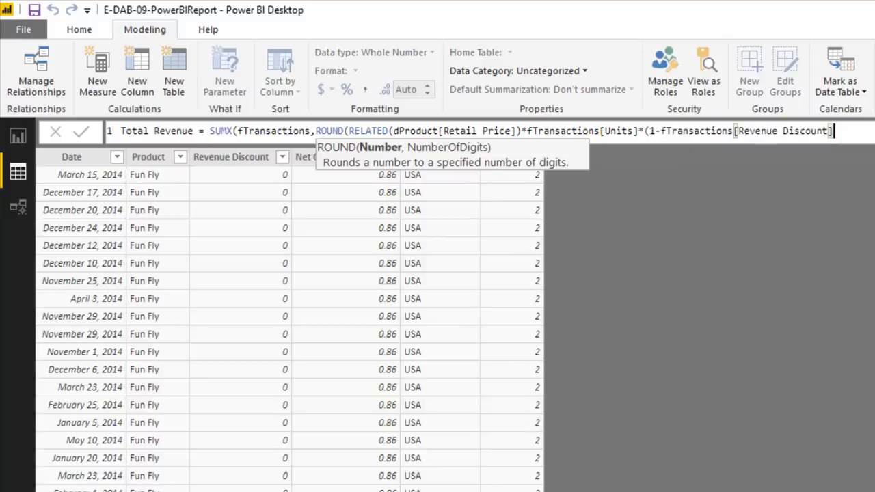
{"action": "type", "text": ")"}
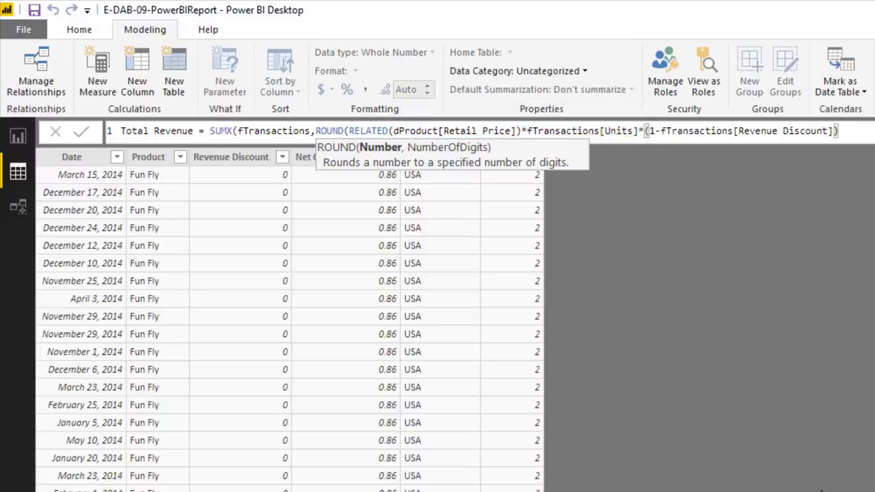
{"action": "type", "text": ","}
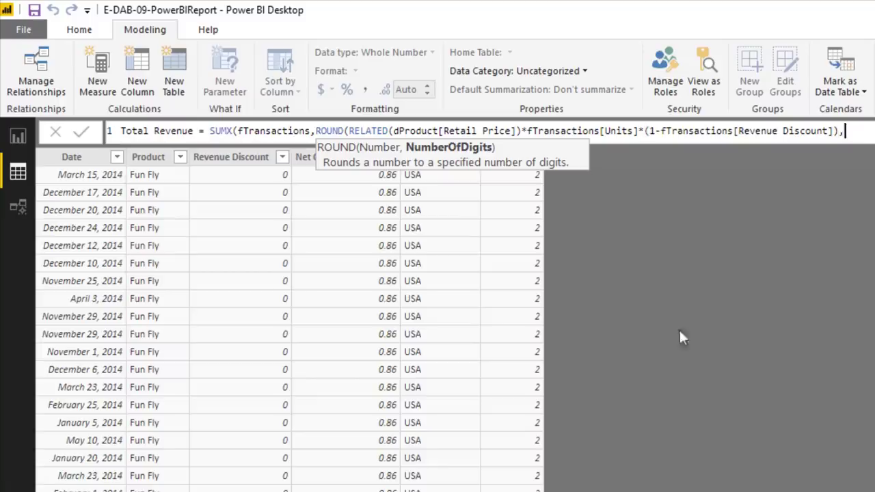
{"action": "type", "text": "2)"}
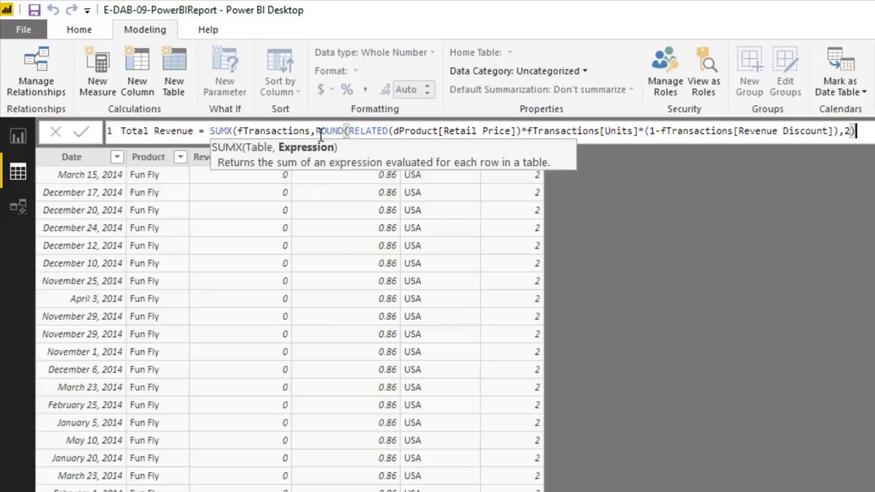
{"action": "left_click_drag", "start_coordinate": [316, 131], "coordinate": [855, 131]}
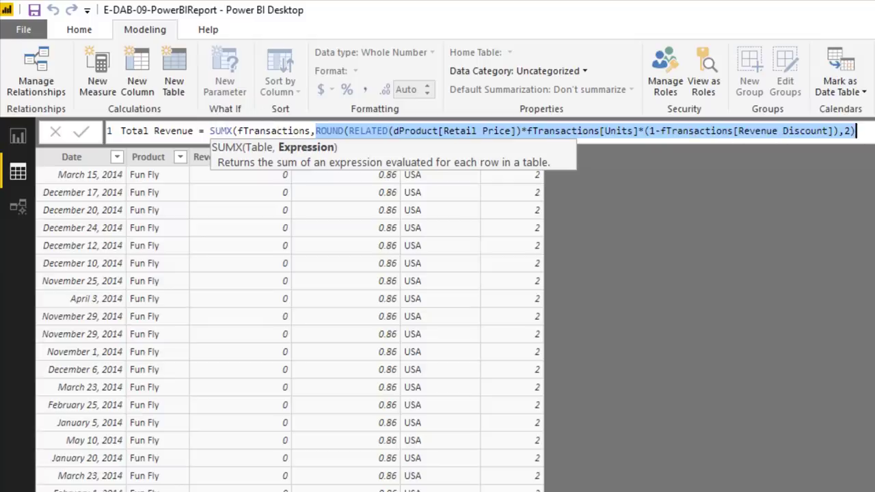
{"action": "left_click", "coordinate": [856, 131]}
{"action": "type", "text": ")"}
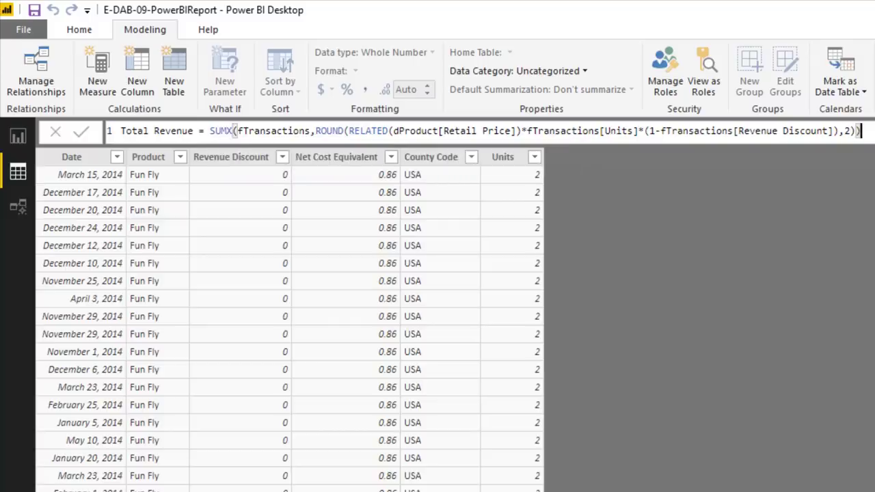
{"action": "key", "text": "Return"}
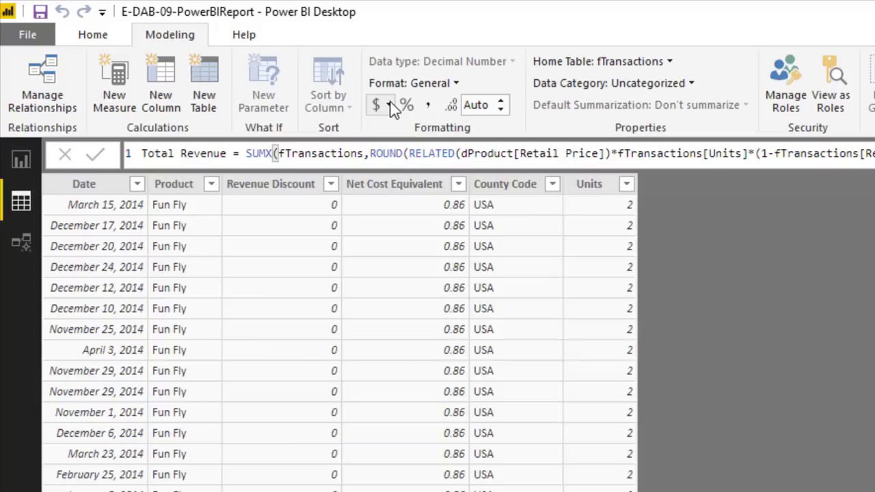
Format Total Revenue as $ English (United States) currency.
{"action": "left_click", "coordinate": [389, 104]}
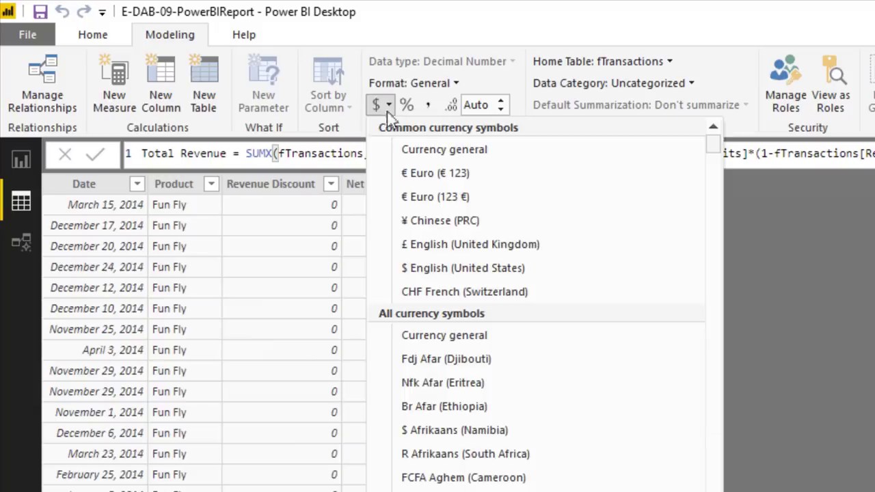
{"action": "left_click", "coordinate": [451, 268]}
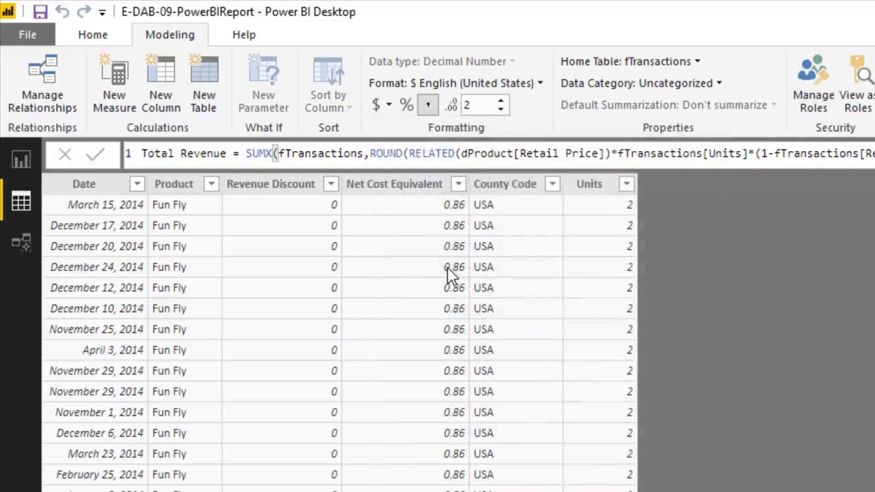
{"action": "left_click", "coordinate": [23, 159]}
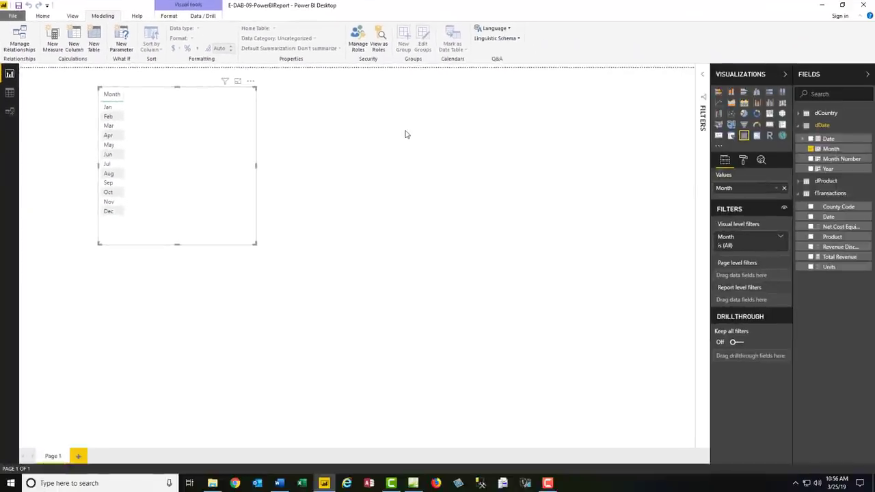
Add a multi-row card showing Total Revenue ($575,994,259.20) to the report page.
{"action": "left_click", "coordinate": [405, 135]}
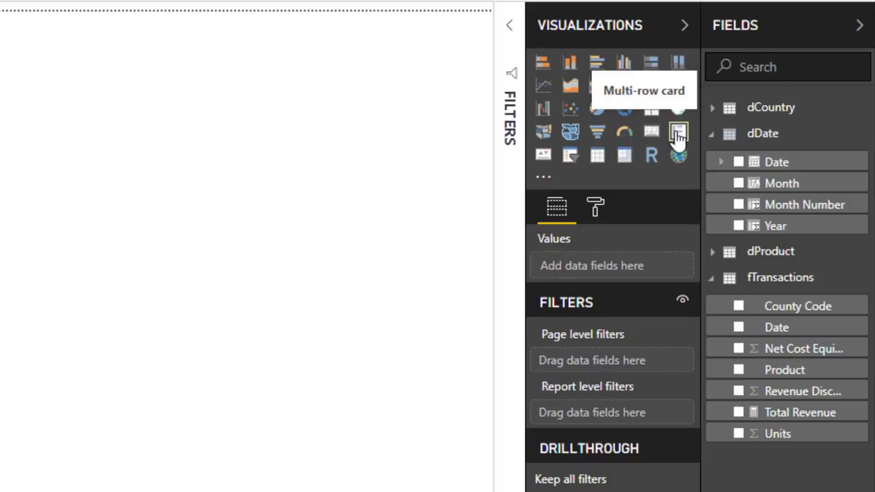
{"action": "left_click", "coordinate": [678, 135]}
{"action": "left_click_drag", "start_coordinate": [210, 254], "coordinate": [315, 134]}
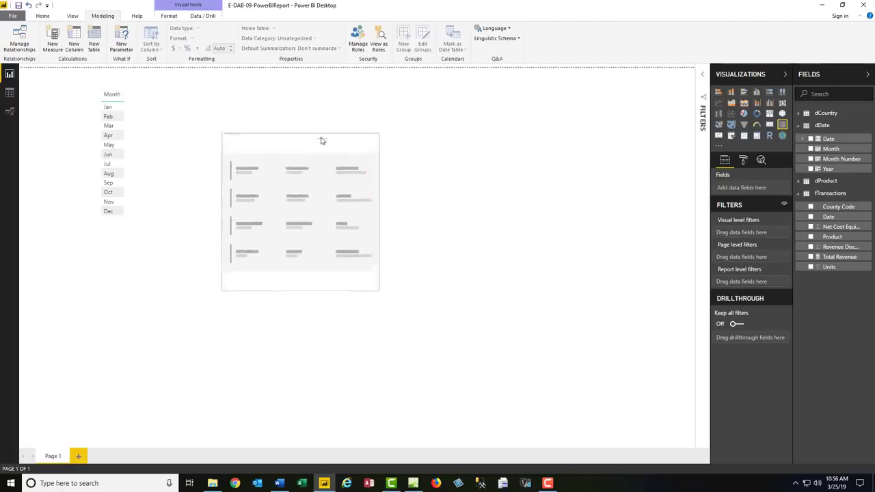
{"action": "left_click_drag", "start_coordinate": [379, 290], "coordinate": [459, 303]}
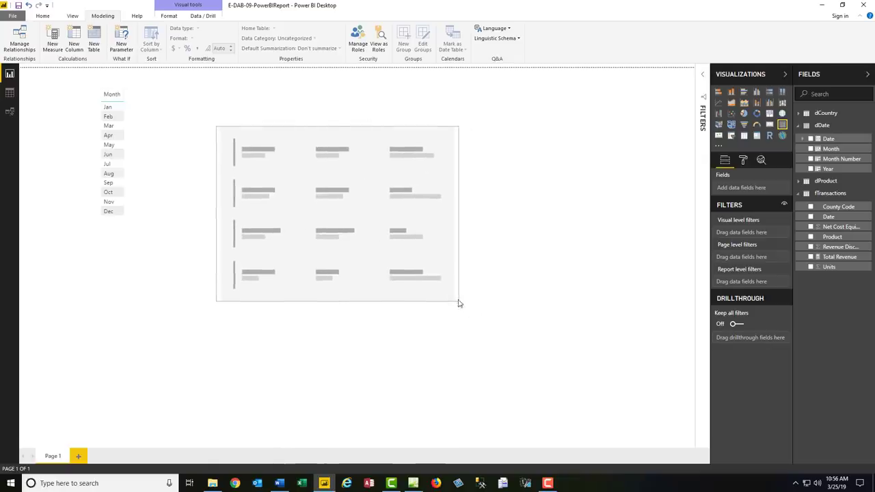
{"action": "left_click", "coordinate": [811, 257]}
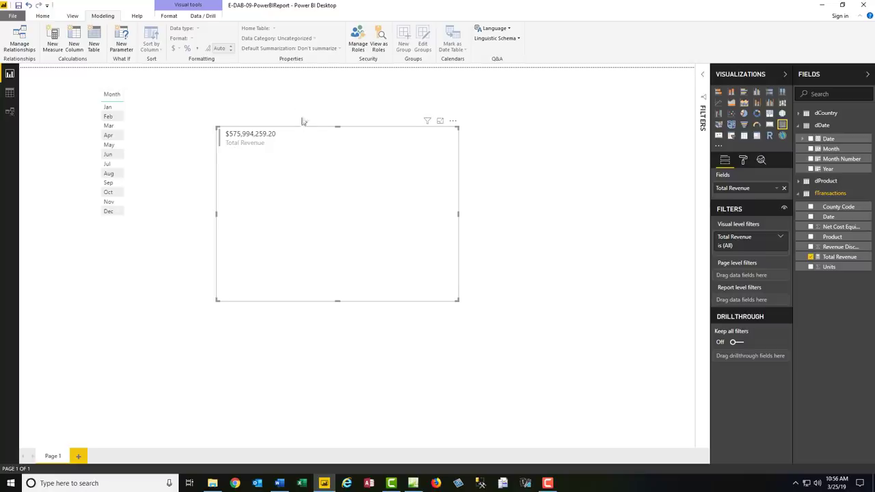
{"action": "left_click_drag", "start_coordinate": [327, 145], "coordinate": [427, 151]}
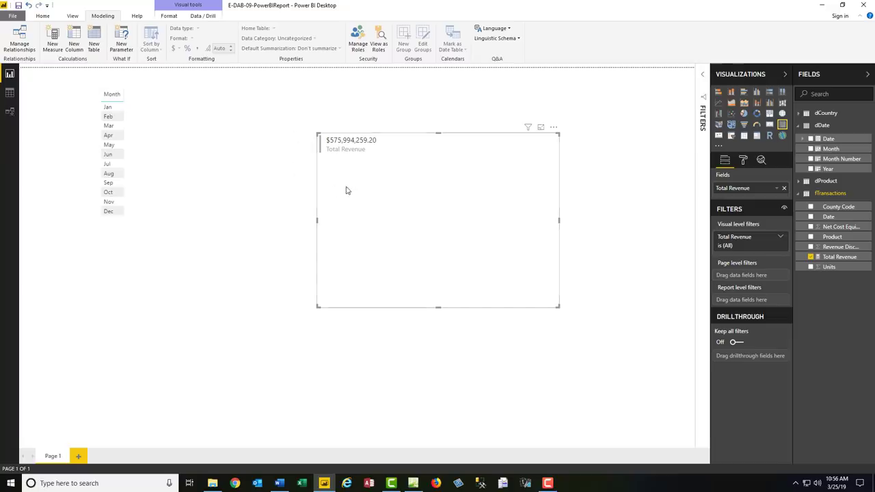
{"action": "left_click", "coordinate": [10, 92]}
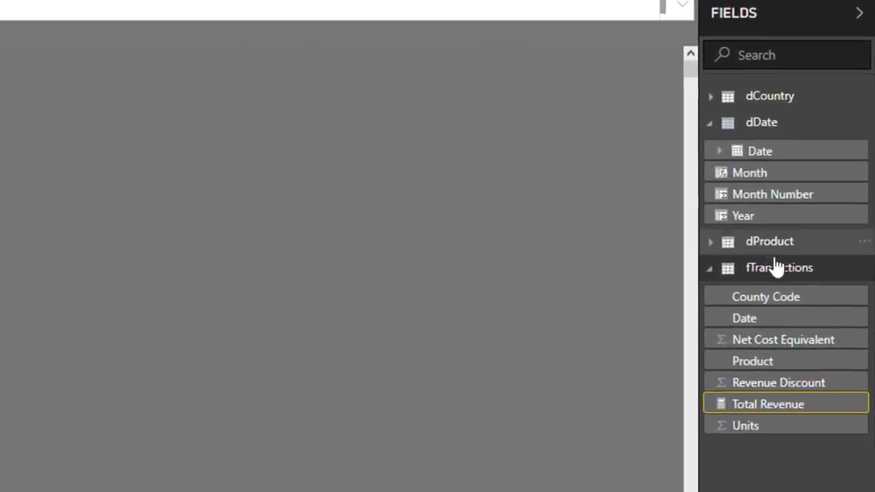
Copy the Total Revenue formula into a new measure renamed Total COGS.
{"action": "left_click", "coordinate": [778, 268]}
{"action": "left_click", "coordinate": [775, 271]}
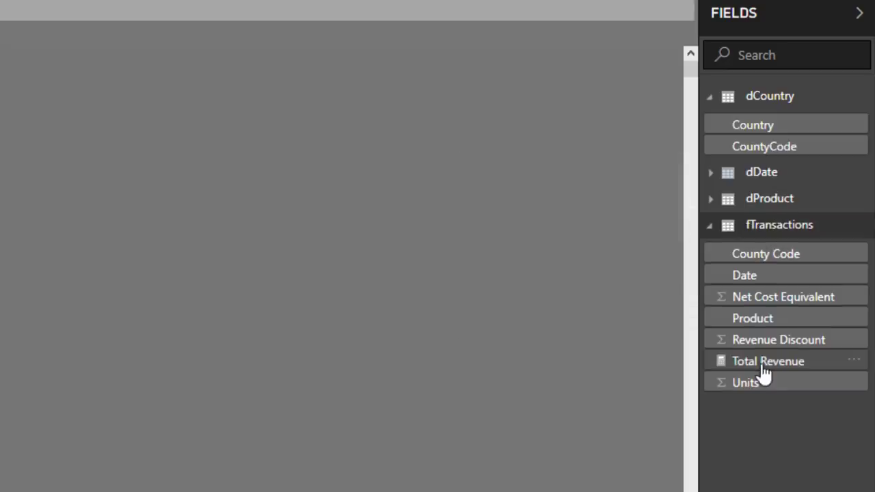
{"action": "left_click", "coordinate": [760, 365]}
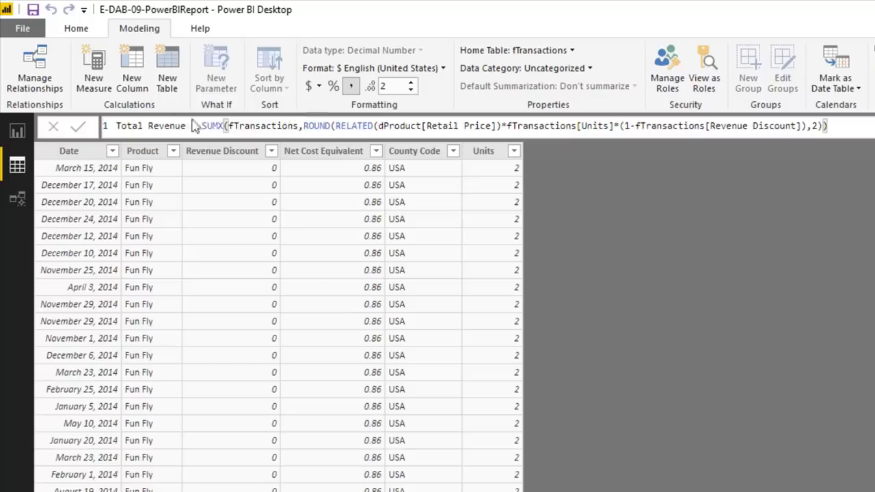
{"action": "left_click_drag", "start_coordinate": [115, 126], "coordinate": [840, 140]}
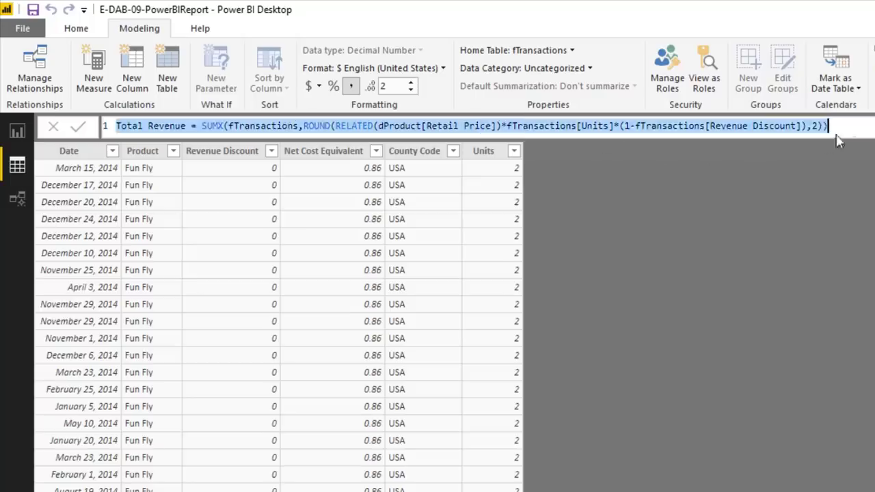
{"action": "key", "text": "ctrl+c"}
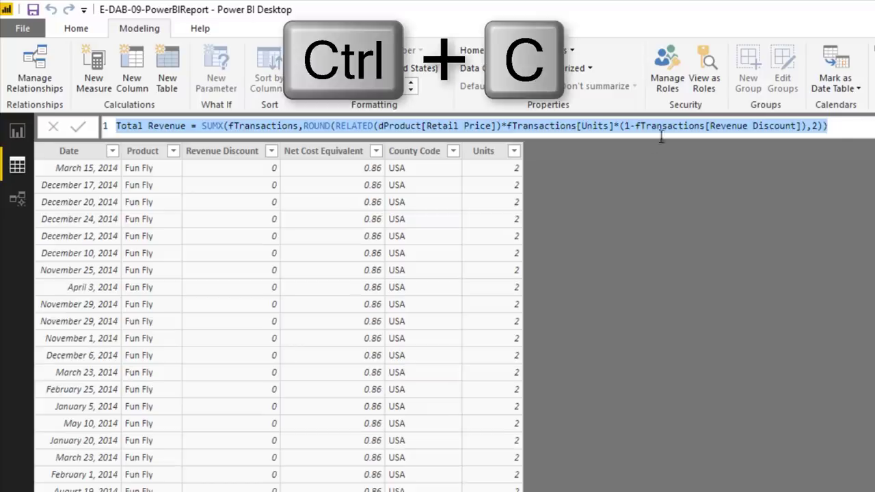
{"action": "left_click", "coordinate": [613, 130]}
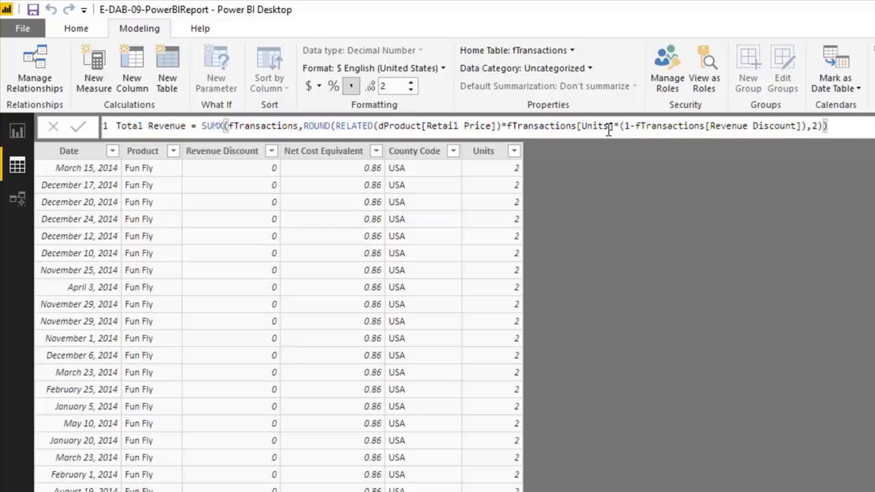
{"action": "key", "text": "ctrl+v"}
{"action": "double_click", "coordinate": [160, 127]}
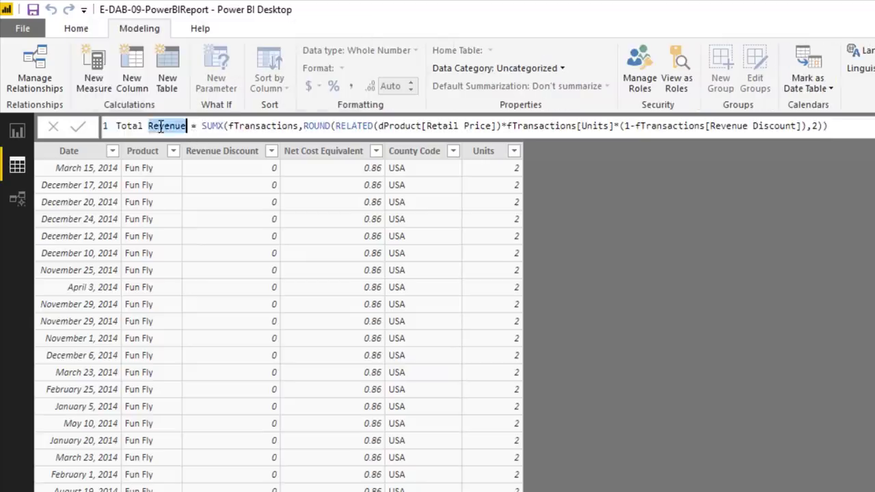
{"action": "type", "text": "COGS"}
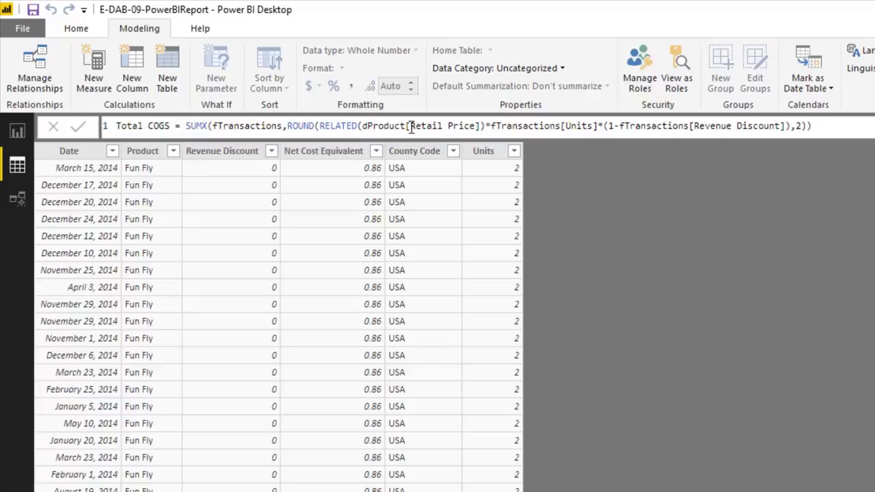
Swap Retail Price for Standard Cost and the discount factor for fTransactions[Net Cost Equivalent], fixing the parenthesis.
{"action": "left_click_drag", "start_coordinate": [411, 128], "coordinate": [477, 123]}
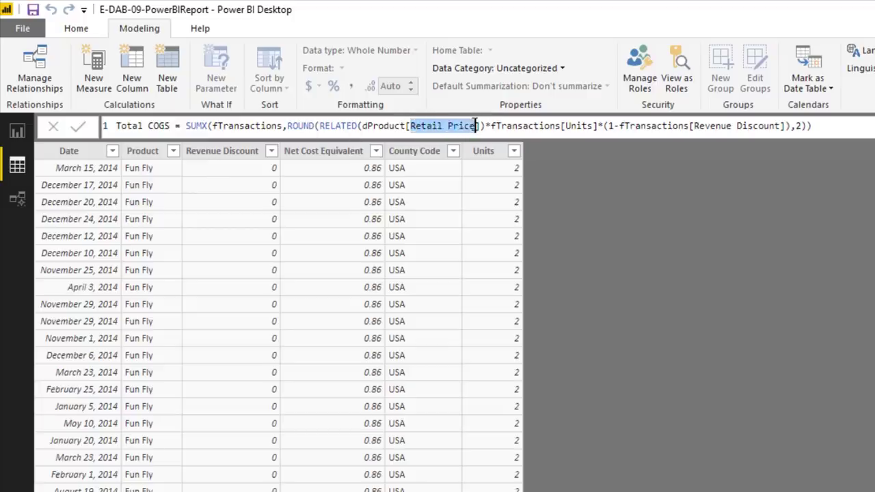
{"action": "type", "text": "s"}
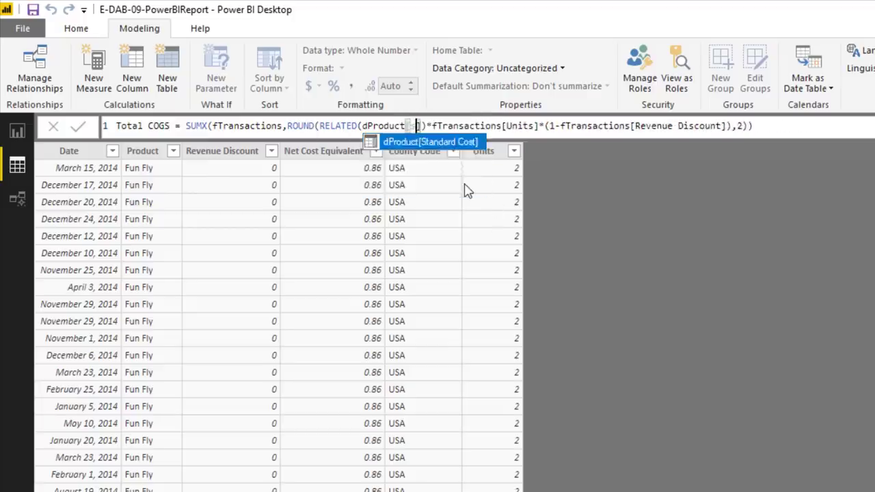
{"action": "key", "text": "Tab"}
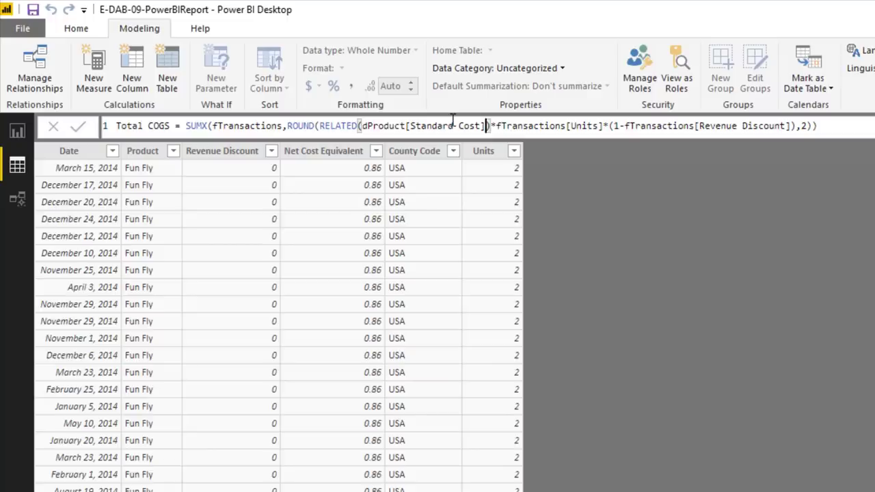
{"action": "left_click", "coordinate": [609, 126]}
{"action": "key", "text": "Delete"}
{"action": "key", "text": "Delete"}
{"action": "key", "text": "Delete"}
{"action": "key", "text": "Delete"}
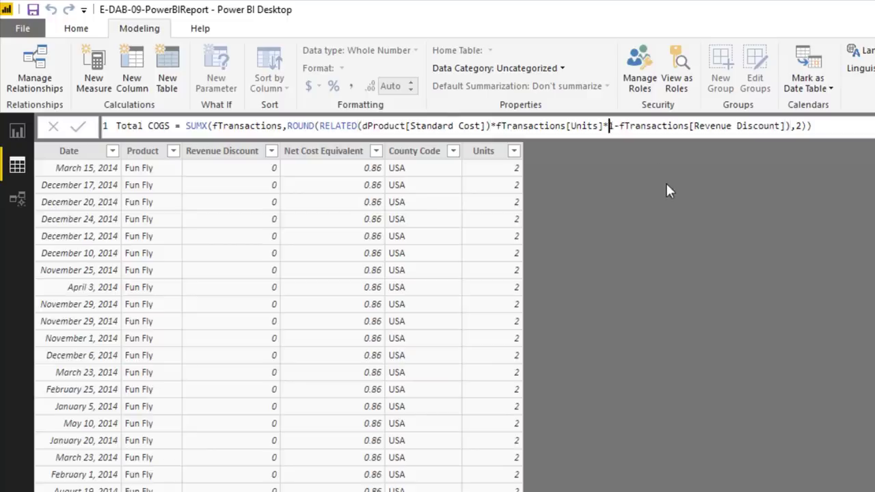
{"action": "key", "text": "Delete"}
{"action": "key", "text": "Delete"}
{"action": "key", "text": "Delete"}
{"action": "key", "text": "Delete"}
{"action": "key", "text": "Delete"}
{"action": "key", "text": "Delete"}
{"action": "key", "text": "Delete"}
{"action": "key", "text": "Delete"}
{"action": "key", "text": "Delete"}
{"action": "key", "text": "Delete"}
{"action": "key", "text": "Delete"}
{"action": "key", "text": "Delete"}
{"action": "key", "text": "Delete"}
{"action": "key", "text": "Delete"}
{"action": "key", "text": "Delete"}
{"action": "key", "text": "Delete"}
{"action": "key", "text": "Delete"}
{"action": "key", "text": "Delete"}
{"action": "key", "text": "Delete"}
{"action": "key", "text": "Delete"}
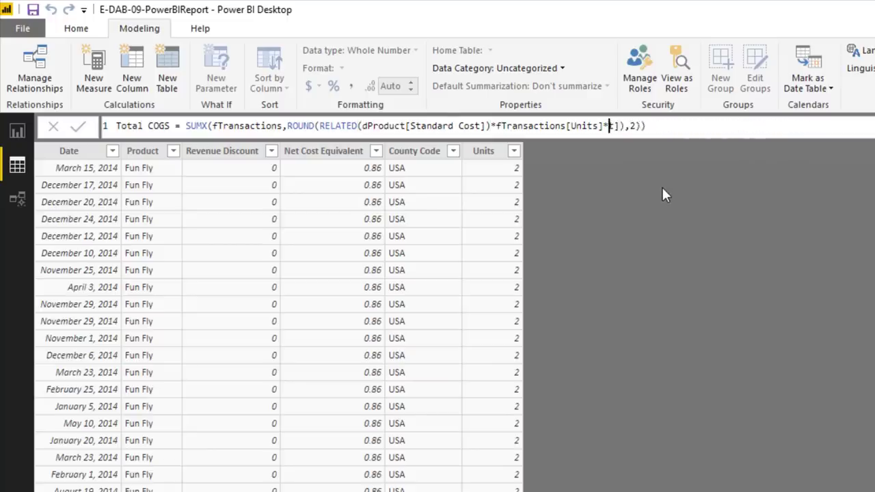
{"action": "type", "text": "ft"}
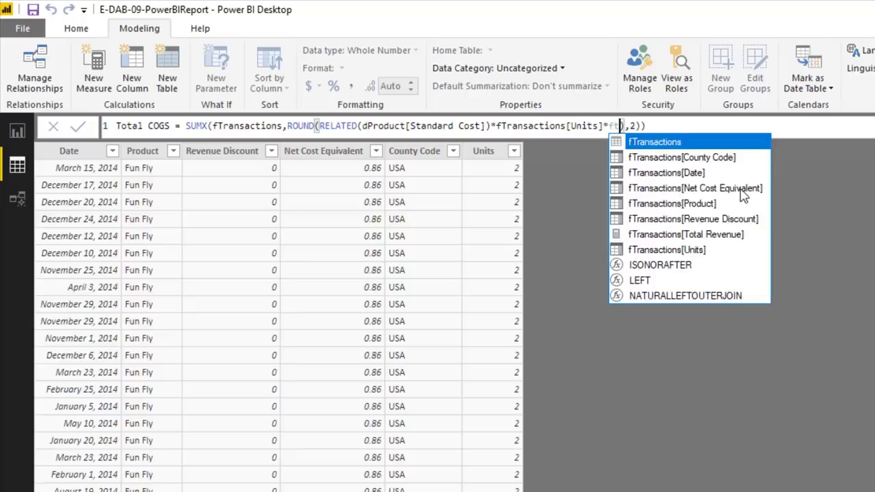
{"action": "key", "text": "Down"}
{"action": "key", "text": "Down"}
{"action": "key", "text": "Tab"}
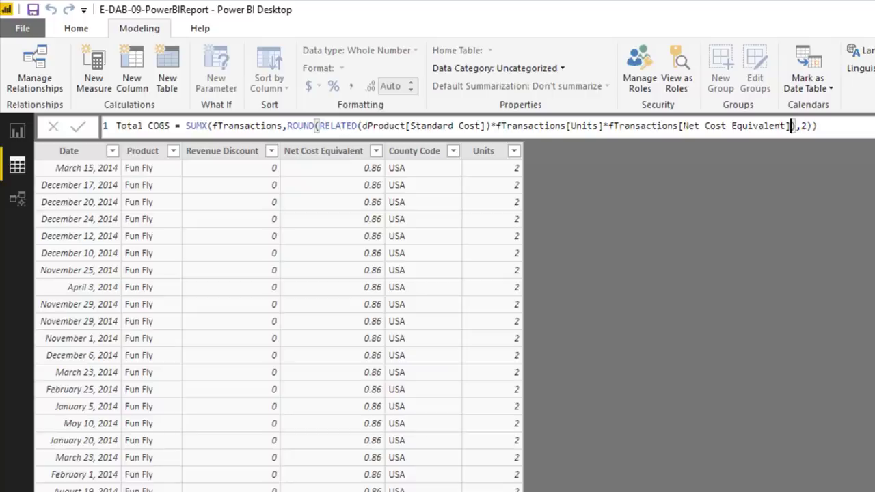
{"action": "key", "text": "Return"}
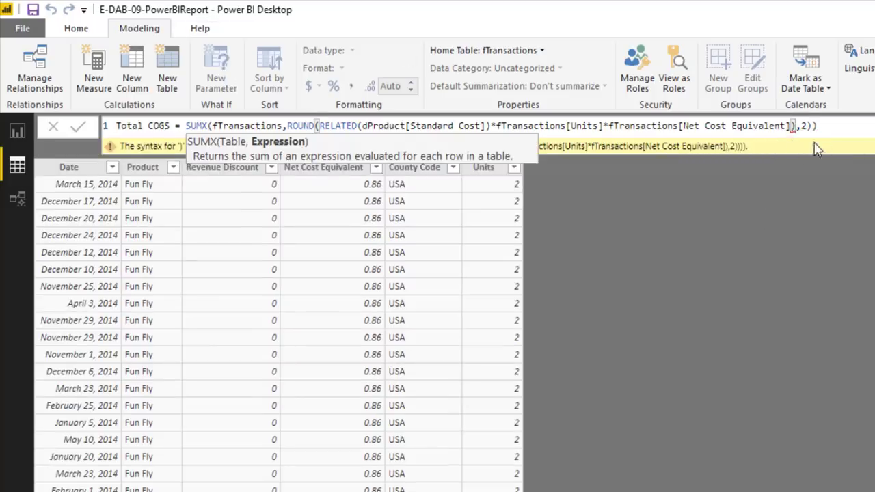
{"action": "key", "text": "Delete"}
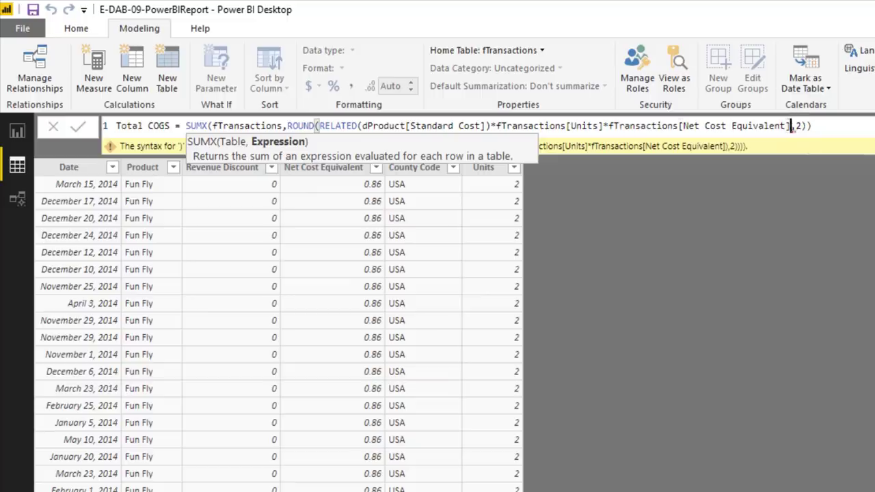
{"action": "key", "text": "Return"}
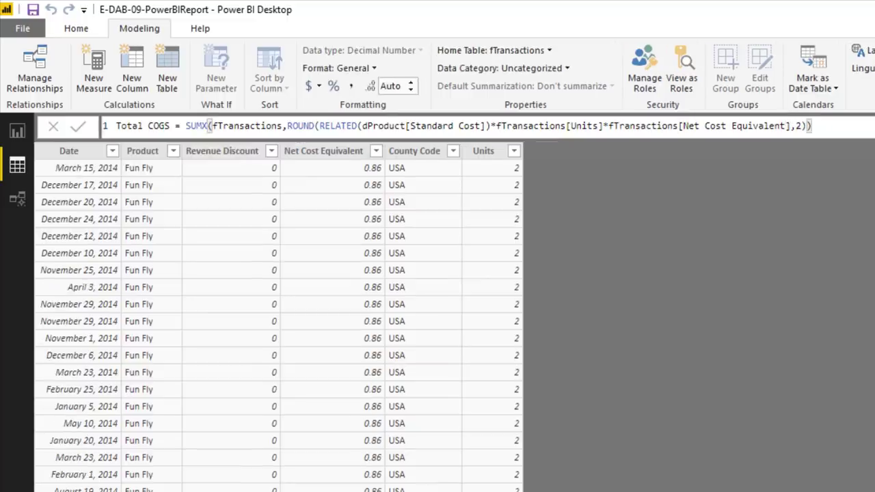
Format Total COGS as $ English (United States) and add it to the report card ($320,827,577.11).
{"action": "left_click", "coordinate": [320, 87]}
{"action": "left_click", "coordinate": [354, 170]}
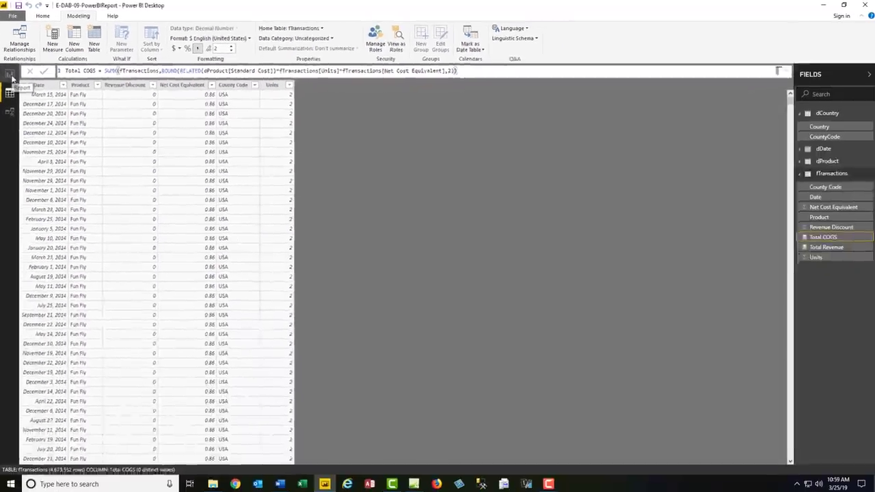
{"action": "left_click", "coordinate": [17, 130]}
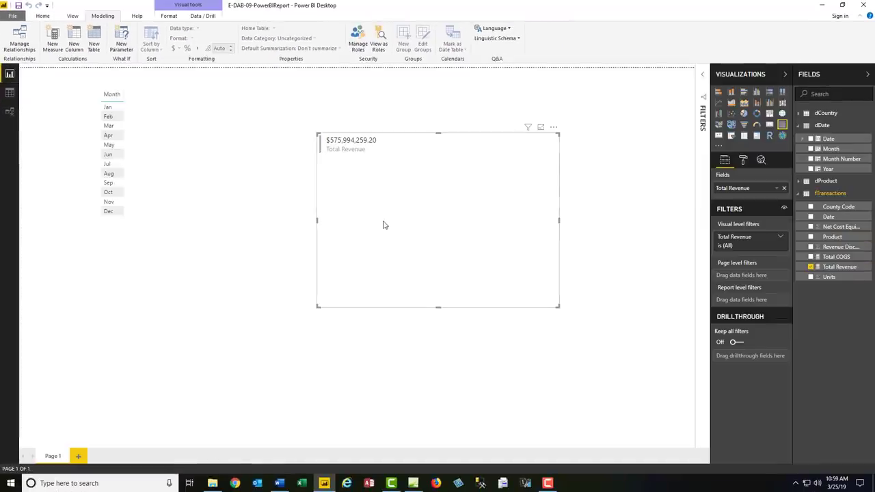
{"action": "left_click", "coordinate": [811, 258]}
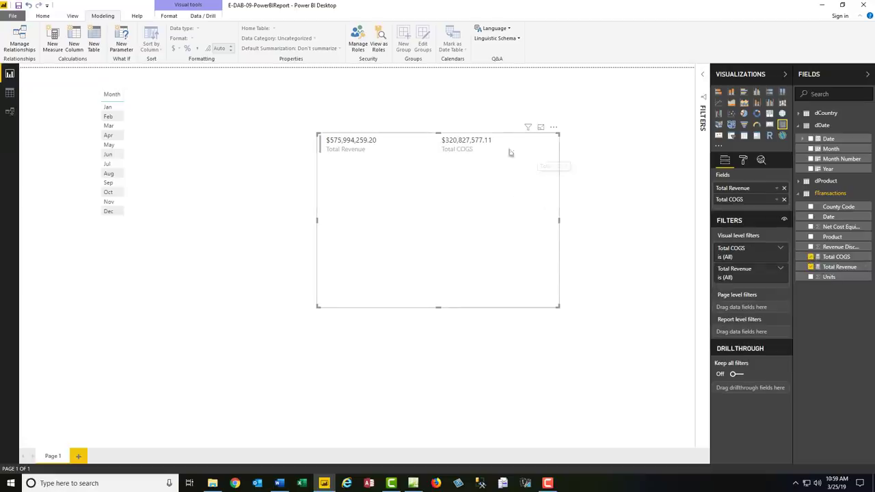
{"action": "left_click", "coordinate": [10, 93]}
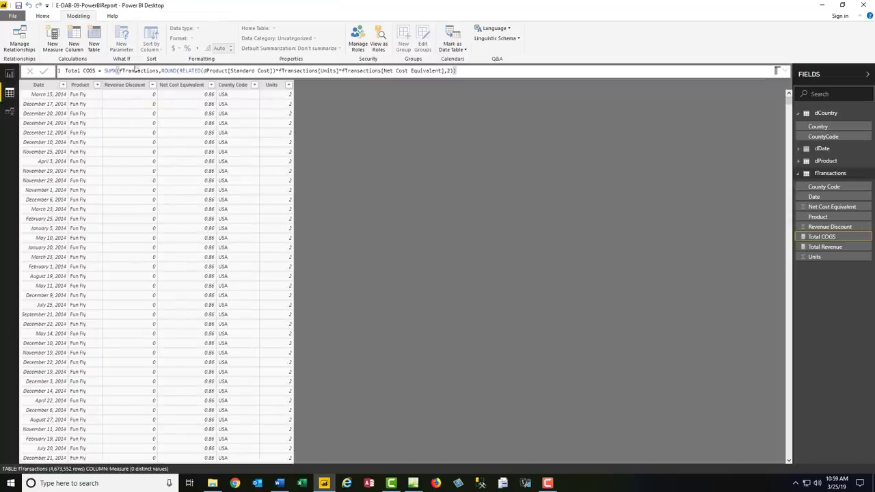
{"action": "left_click", "coordinate": [821, 175]}
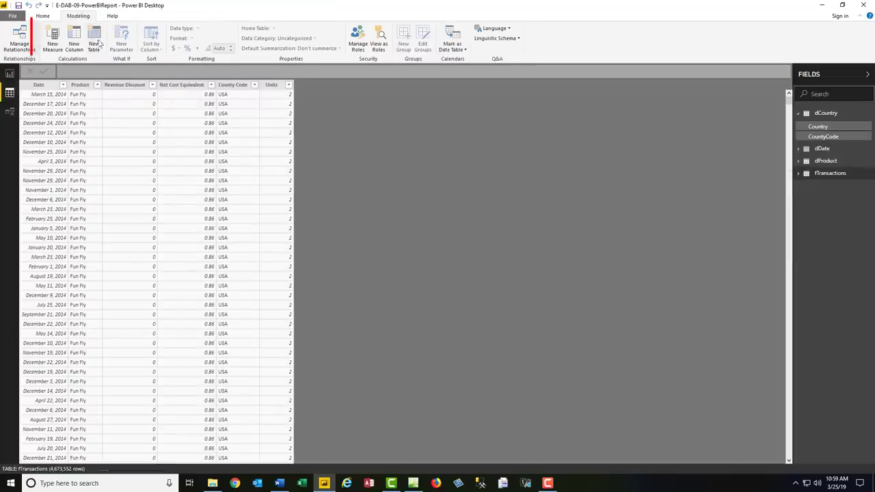
Create the measure Total Gross Profit = [Total Revenue]-[Total COGS].
{"action": "left_click", "coordinate": [53, 44]}
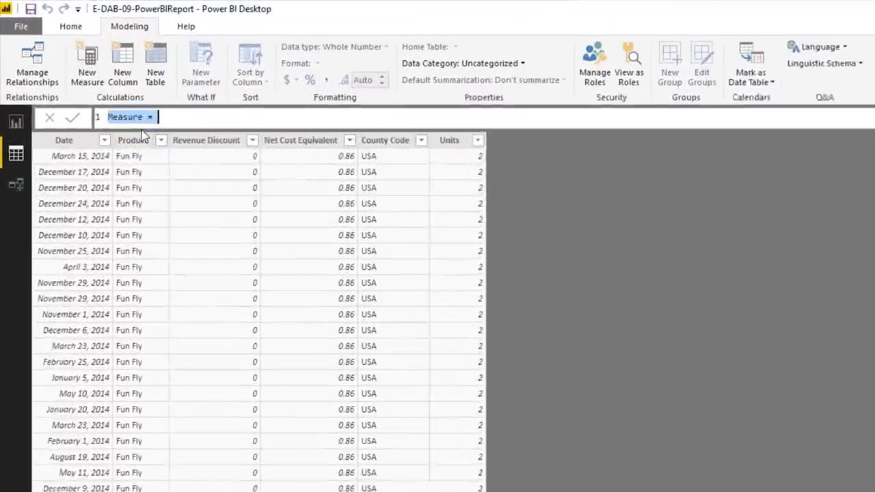
{"action": "type", "text": "Total Gross Profit"}
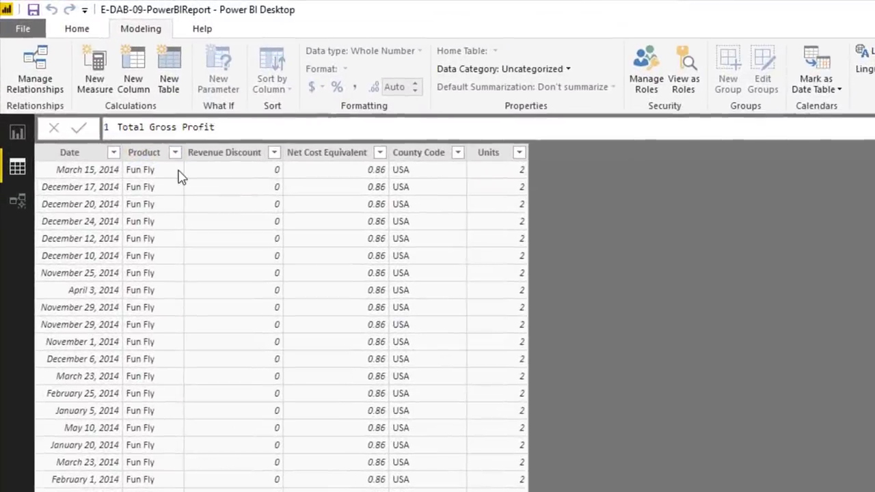
{"action": "type", "text": " ="}
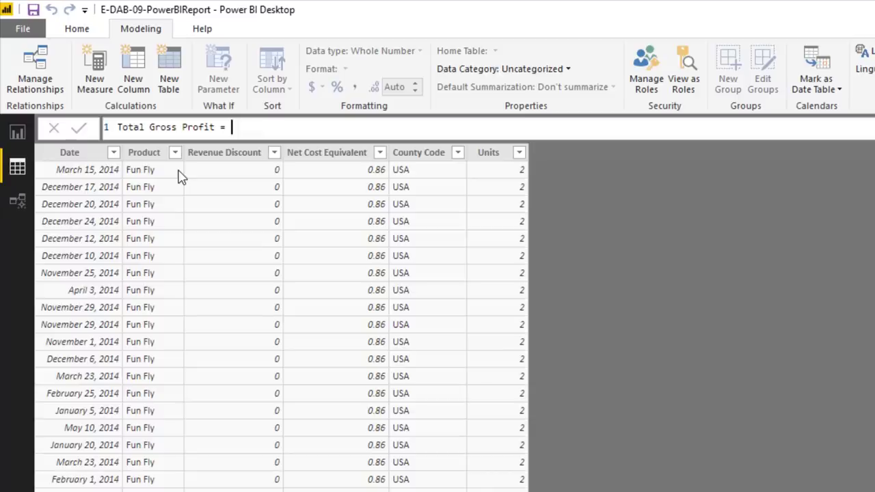
{"action": "type", "text": " ["}
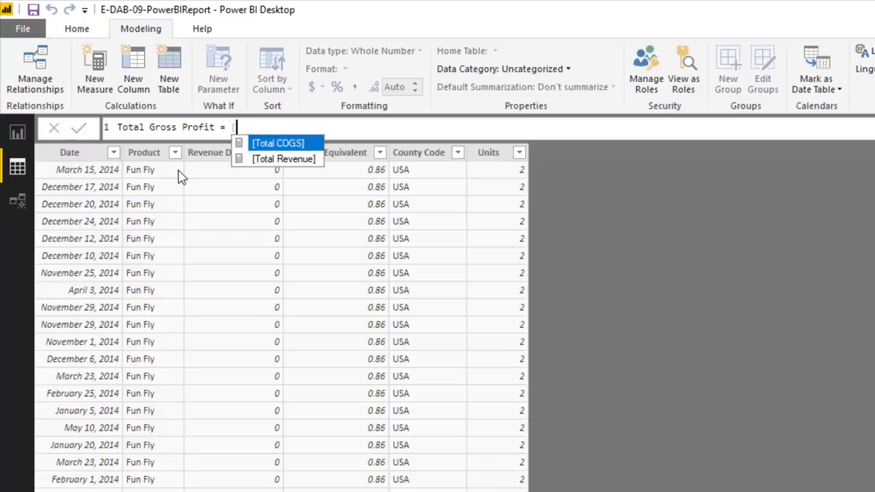
{"action": "key", "text": "Down"}
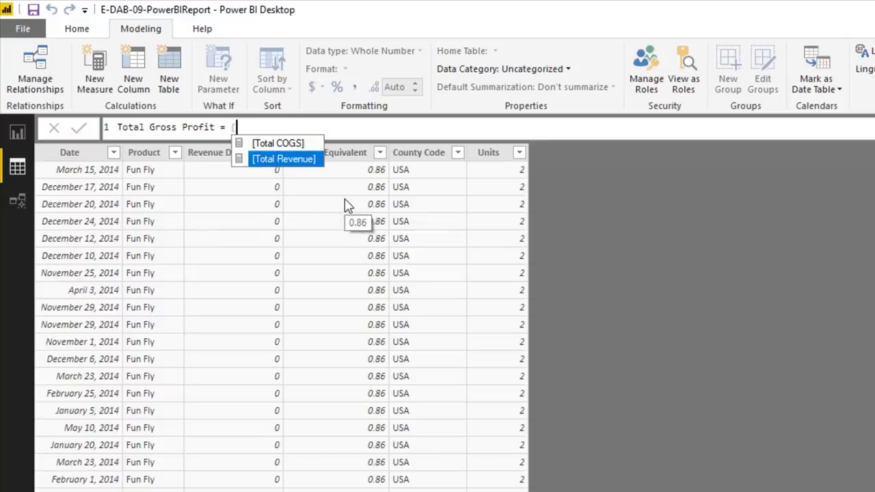
{"action": "key", "text": "Tab"}
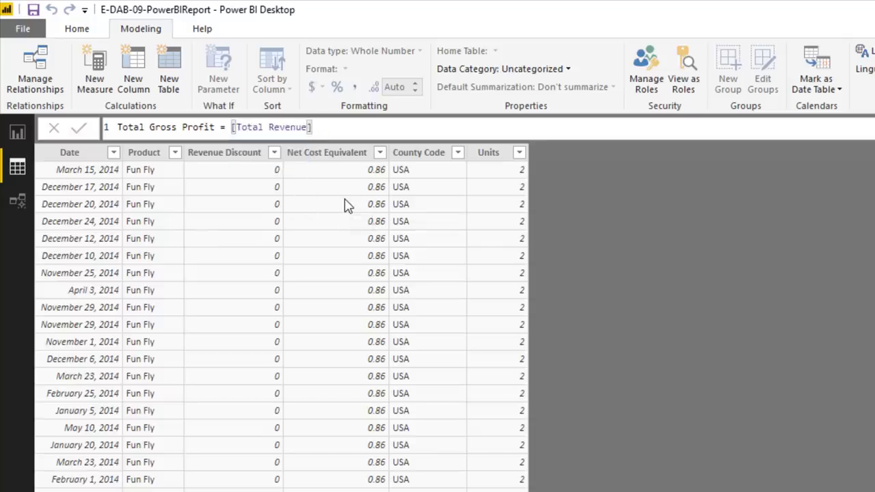
{"action": "type", "text": "-["}
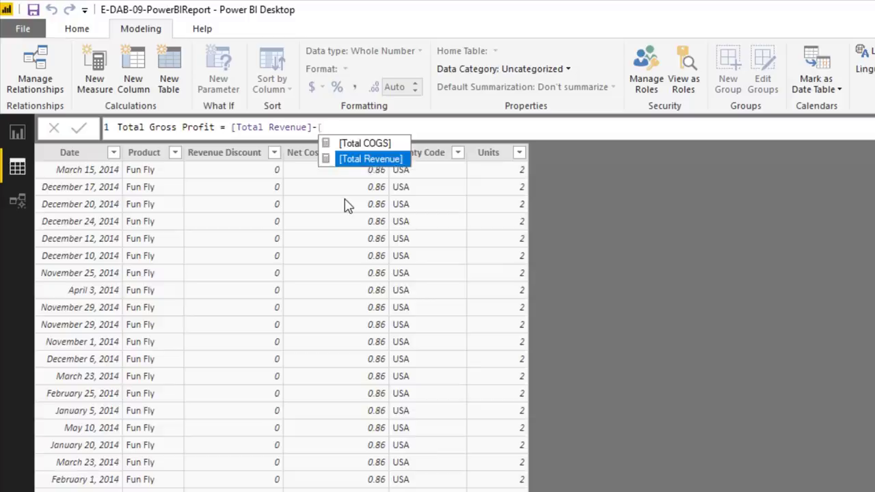
{"action": "key", "text": "Up"}
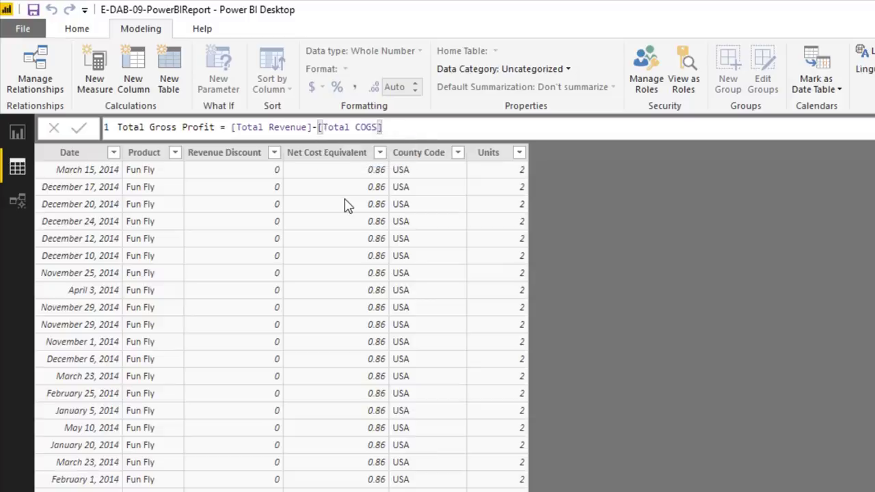
Format Total Gross Profit as $ English (United States) and add it to the card ($255,166,682.09).
{"action": "left_click", "coordinate": [322, 87]}
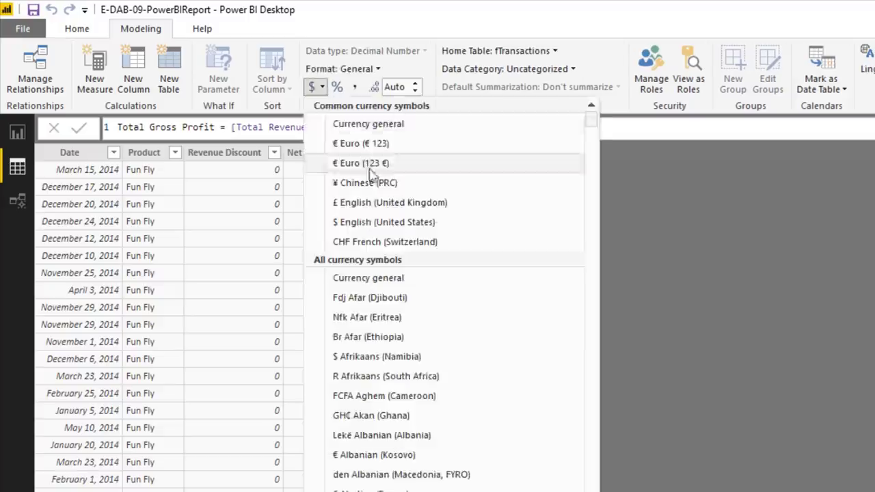
{"action": "left_click", "coordinate": [394, 222]}
{"action": "left_click", "coordinate": [18, 134]}
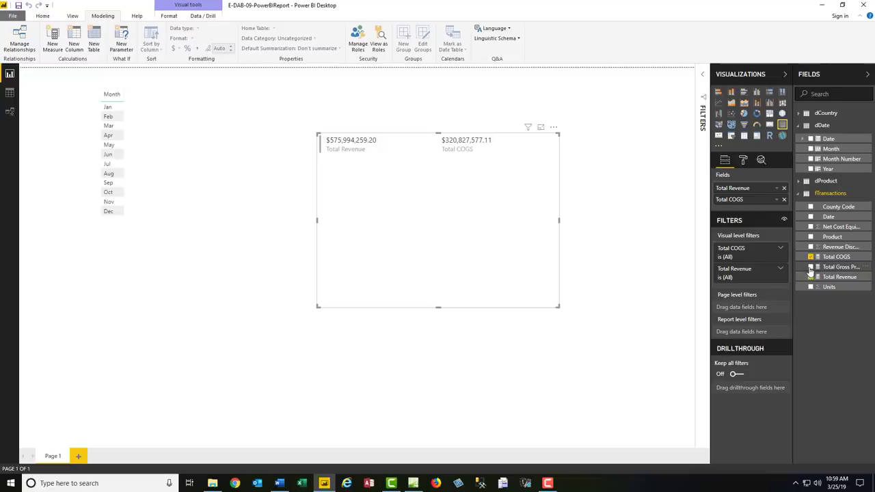
{"action": "left_click", "coordinate": [810, 267]}
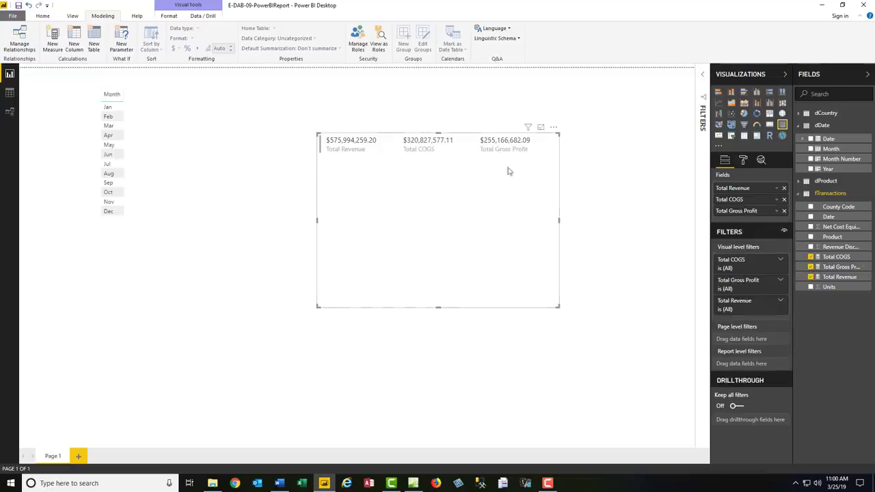
{"action": "left_click", "coordinate": [10, 92]}
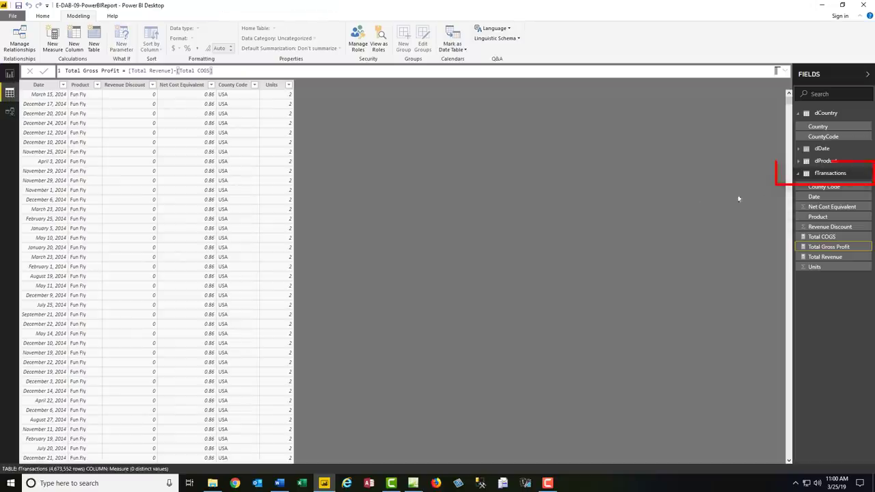
Create the measure Total Units = SUM(fTransactions[Units]).
{"action": "left_click", "coordinate": [800, 173]}
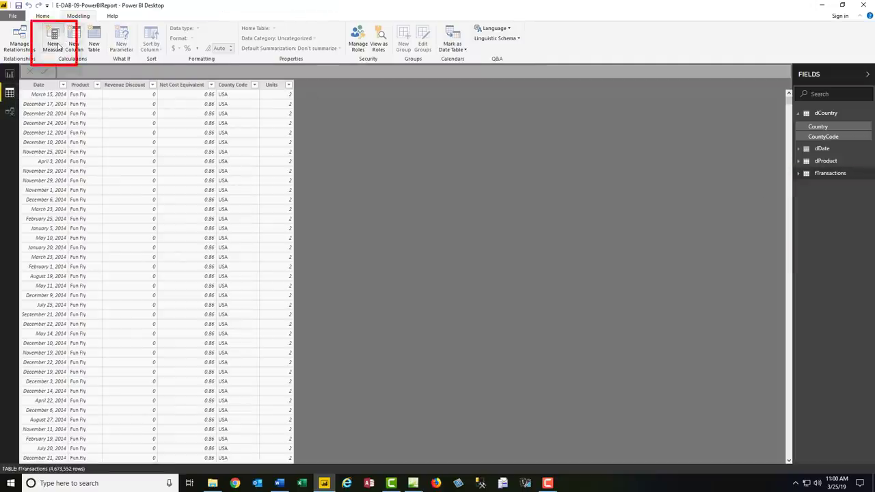
{"action": "left_click", "coordinate": [54, 44]}
{"action": "type", "text": "Total Units = s"}
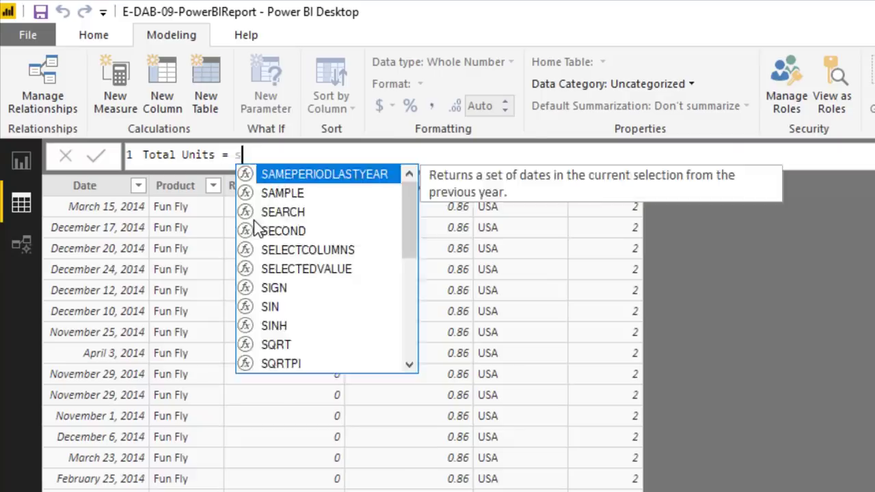
{"action": "type", "text": "um(ft"}
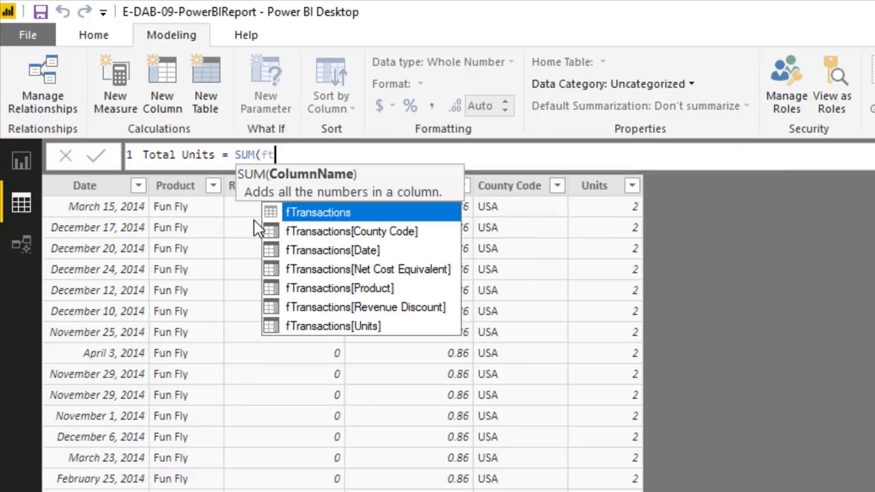
{"action": "key", "text": "Down"}
{"action": "key", "text": "Down"}
{"action": "key", "text": "Down"}
{"action": "key", "text": "Down"}
{"action": "key", "text": "Down"}
{"action": "key", "text": "Down"}
{"action": "key", "text": "Tab"}
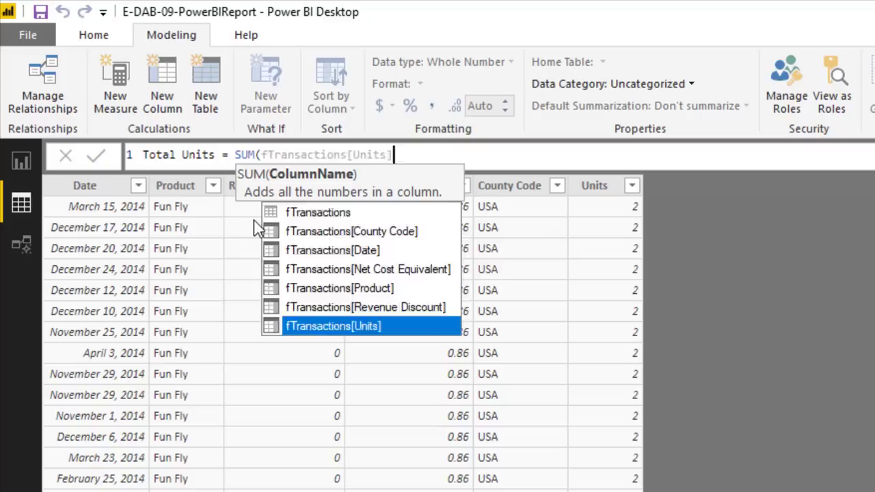
{"action": "key", "text": "Tab"}
{"action": "type", "text": ")"}
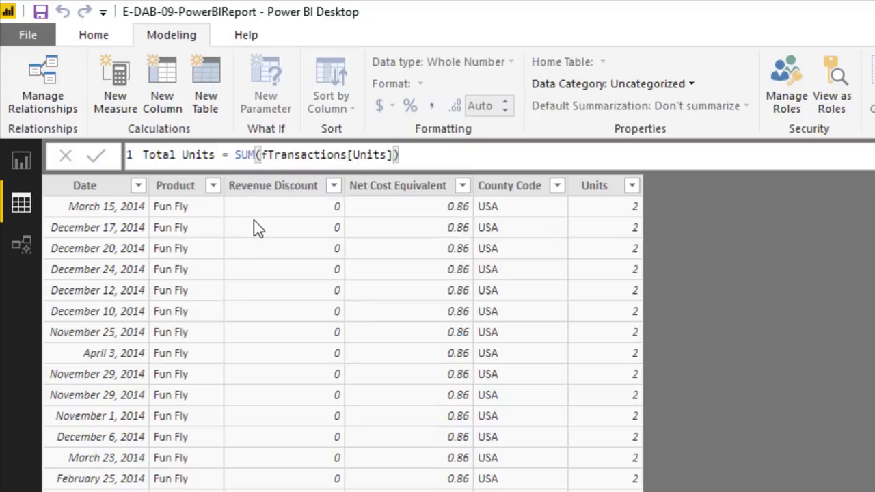
{"action": "key", "text": "Return"}
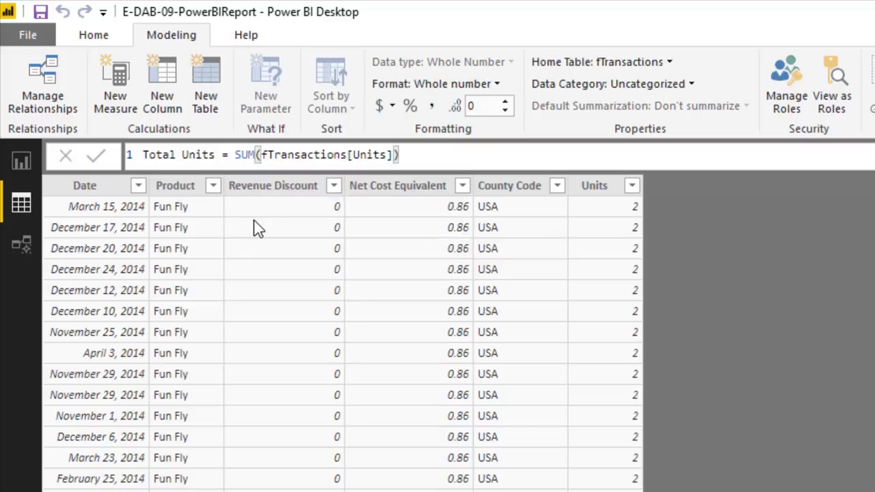
Give Total Units a thousands separator and add it to the multi-row card.
{"action": "left_click", "coordinate": [432, 106]}
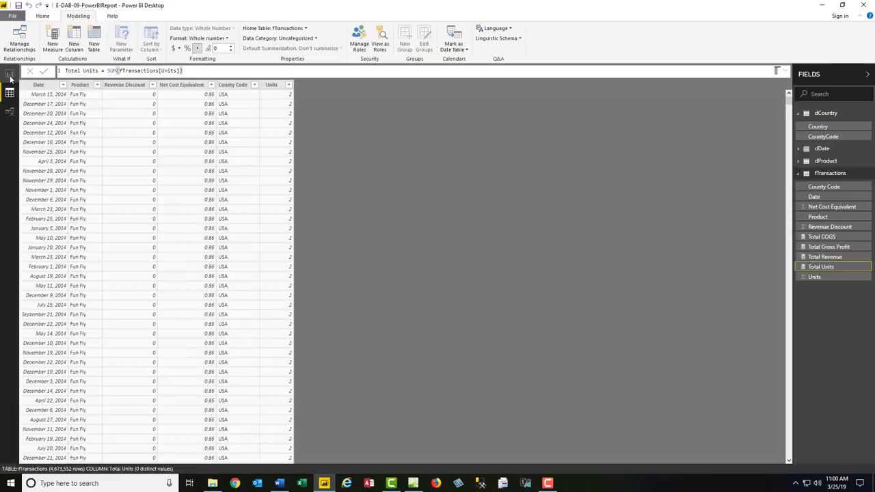
{"action": "left_click", "coordinate": [22, 161]}
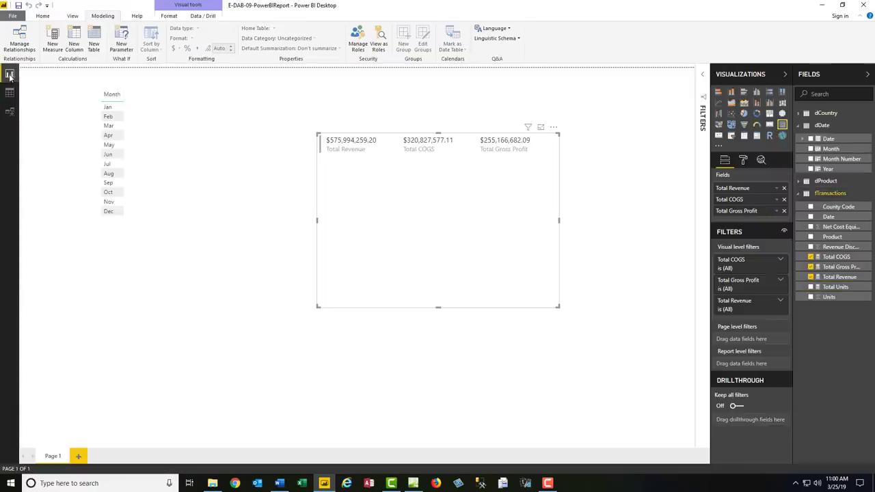
{"action": "left_click", "coordinate": [811, 287]}
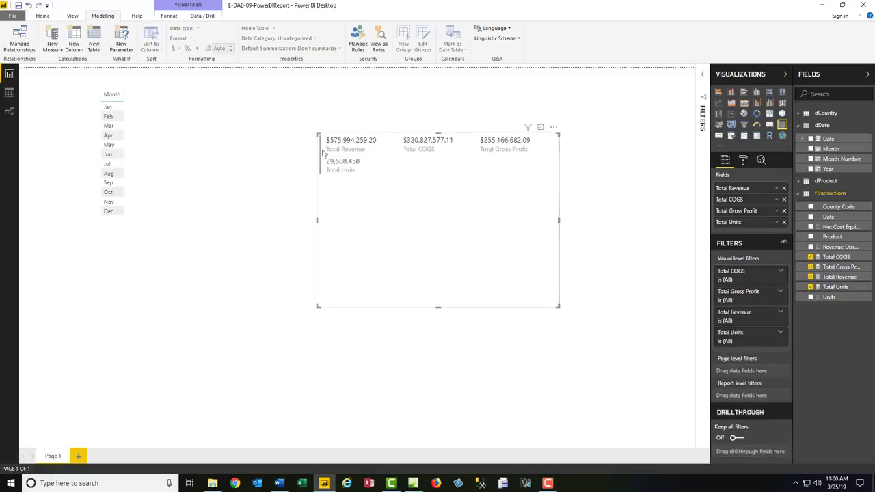
{"action": "left_click", "coordinate": [10, 113]}
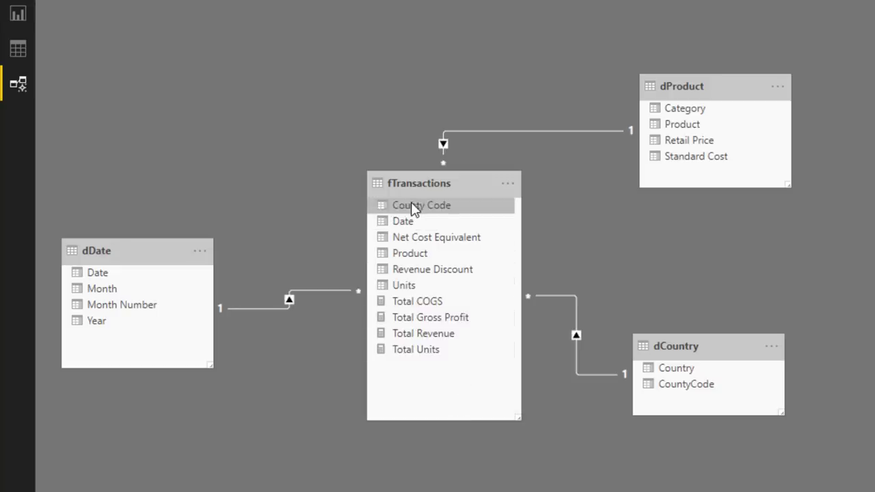
Hide fTransactions' raw columns from County Code through Units in report view.
{"action": "left_click_drag", "start_coordinate": [410, 209], "coordinate": [405, 273]}
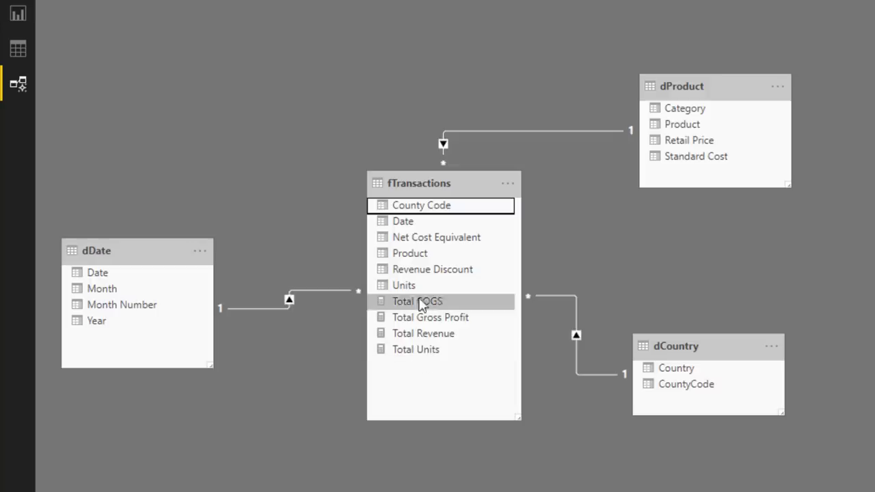
{"action": "key", "text": "shift"}
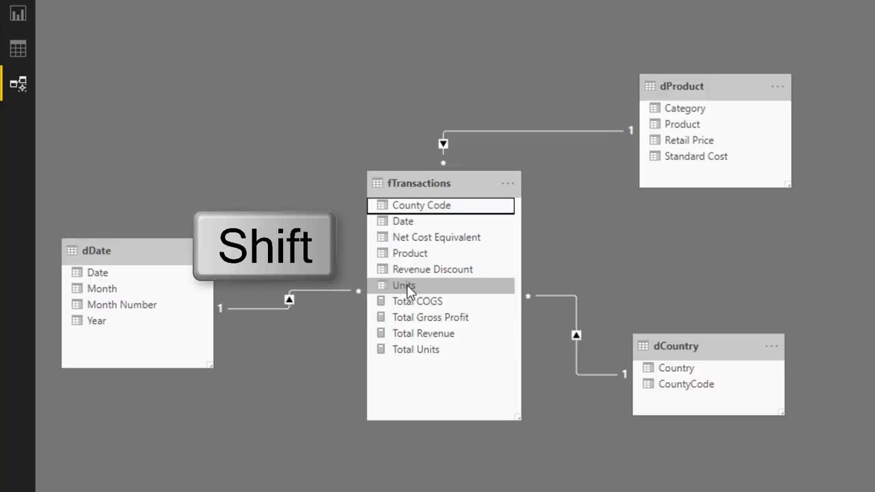
{"action": "left_click", "coordinate": [407, 284], "text": "shift"}
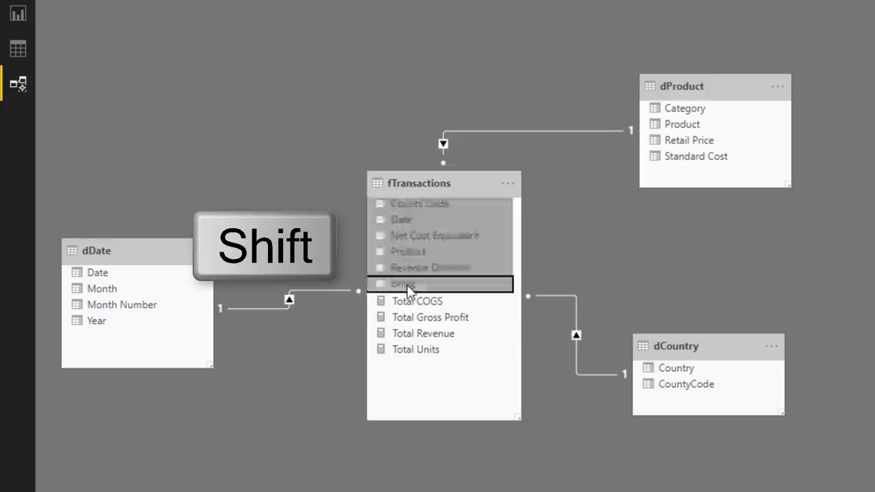
{"action": "right_click", "coordinate": [407, 284]}
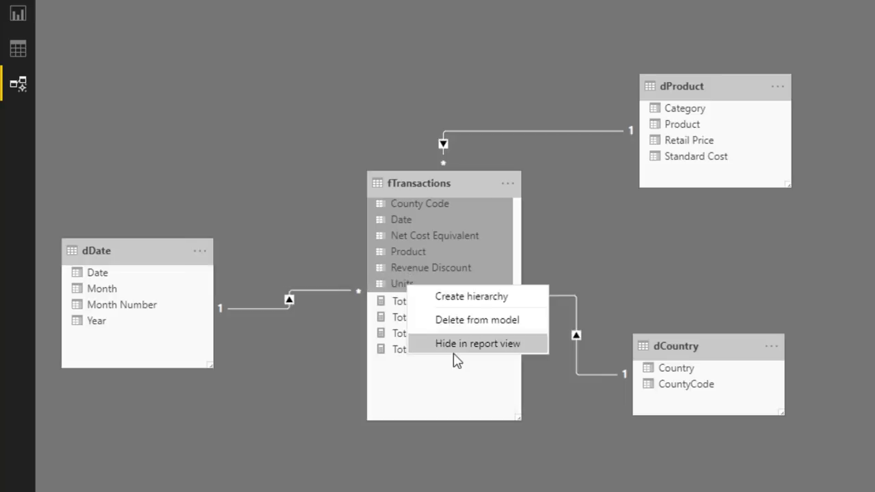
{"action": "left_click", "coordinate": [495, 346]}
Hide dProduct's Retail Price and Standard Cost in report view.
{"action": "left_click", "coordinate": [692, 140]}
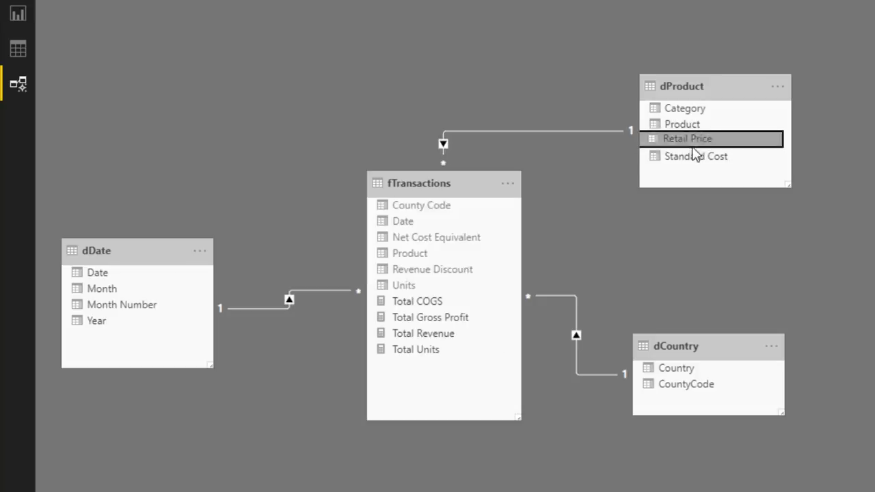
{"action": "left_click", "coordinate": [693, 159], "text": "shift"}
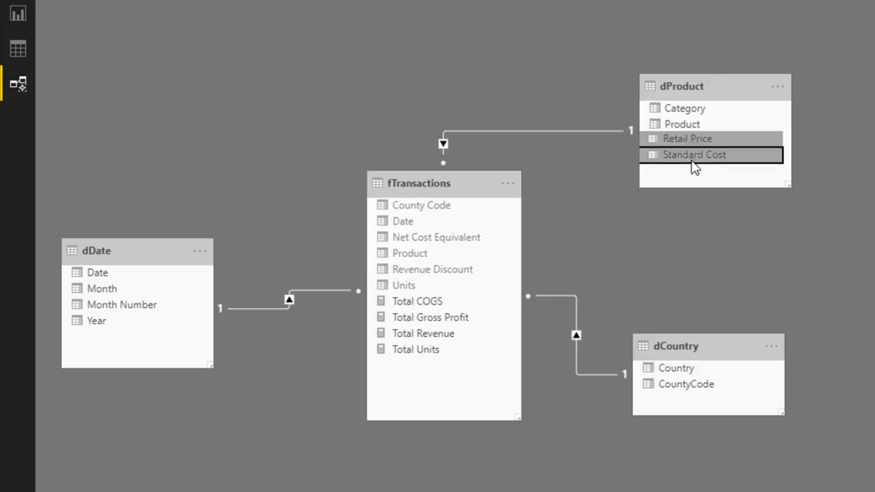
{"action": "right_click", "coordinate": [692, 159]}
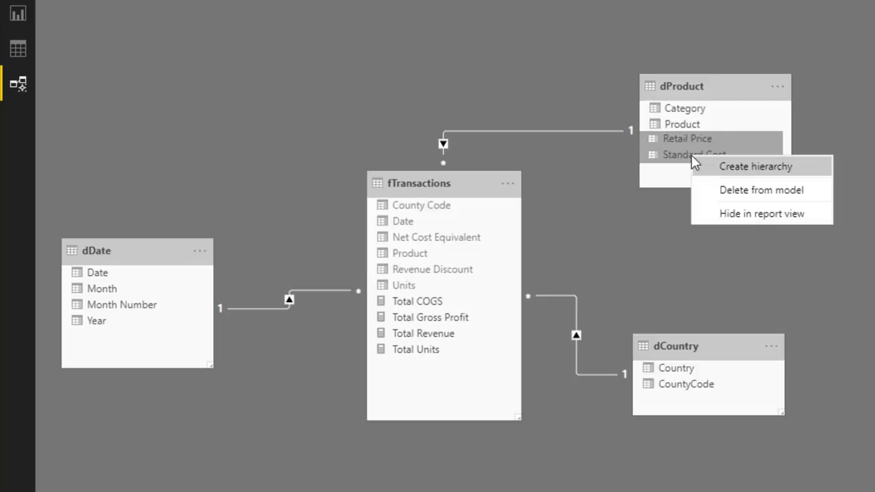
{"action": "left_click", "coordinate": [745, 213]}
Hide dDate's Month Number in report view, leaving CountyCode visible.
{"action": "right_click", "coordinate": [684, 385]}
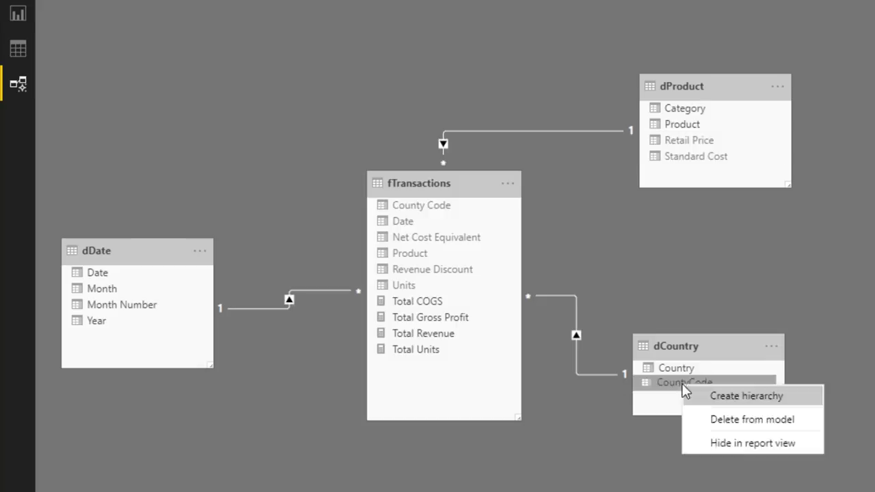
{"action": "key", "text": "Escape"}
{"action": "right_click", "coordinate": [116, 308]}
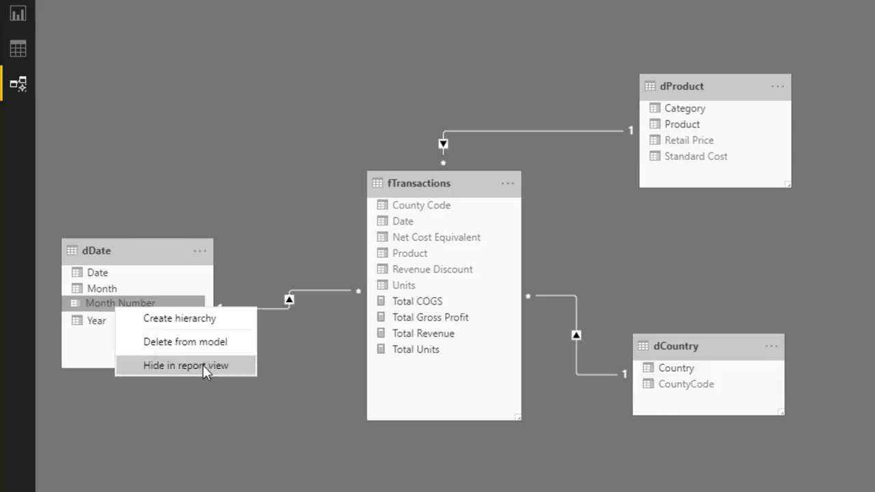
{"action": "left_click", "coordinate": [204, 367]}
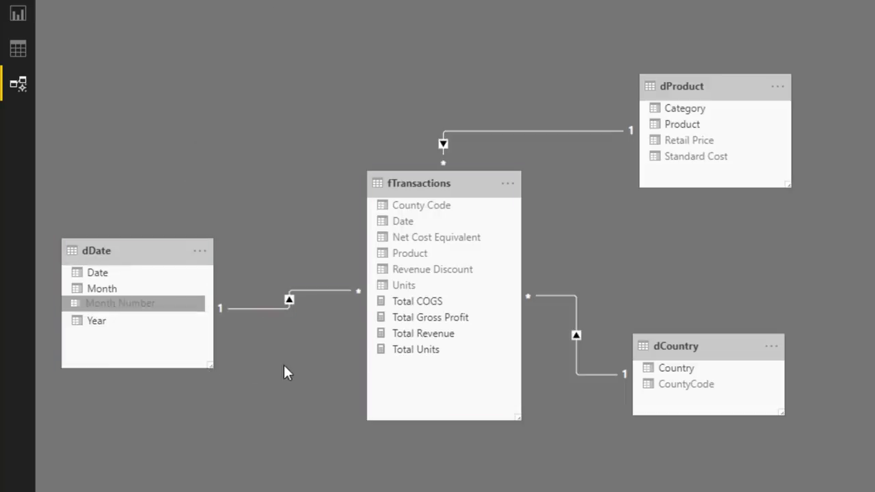
Rename the Page 1 report page to 'Tests'.
{"action": "left_click", "coordinate": [20, 14]}
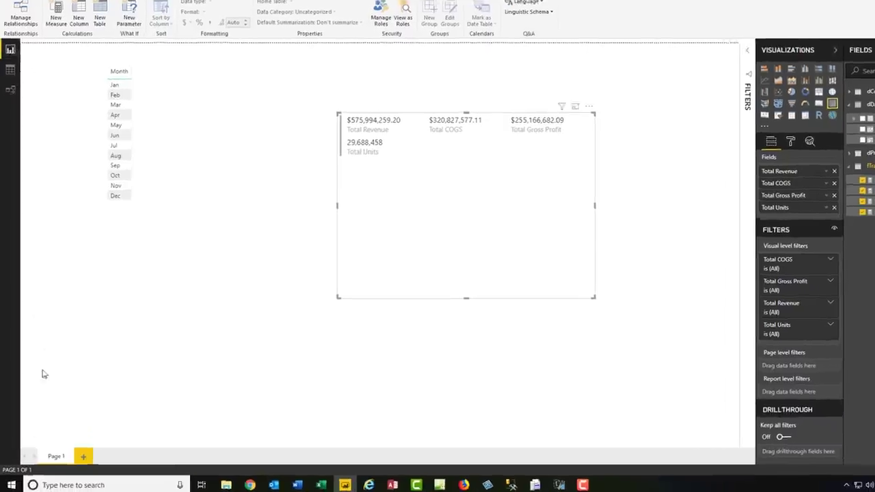
{"action": "double_click", "coordinate": [58, 460]}
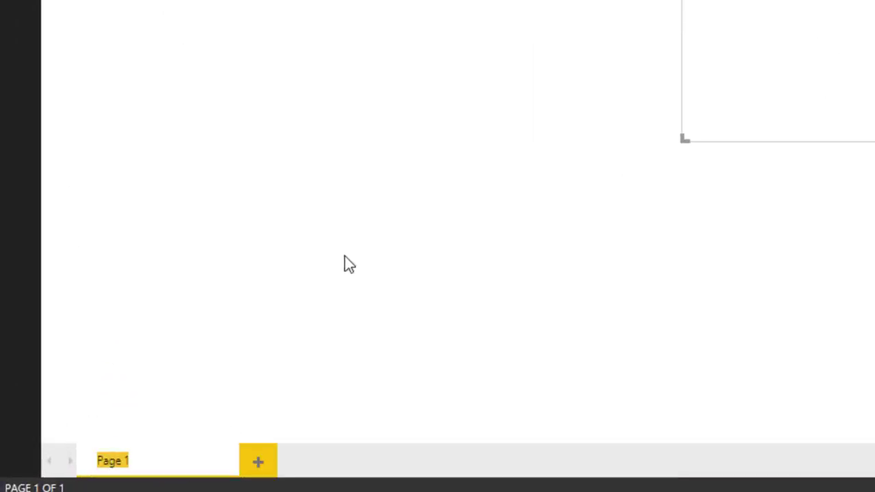
{"action": "type", "text": "Tests"}
{"action": "key", "text": "Return"}
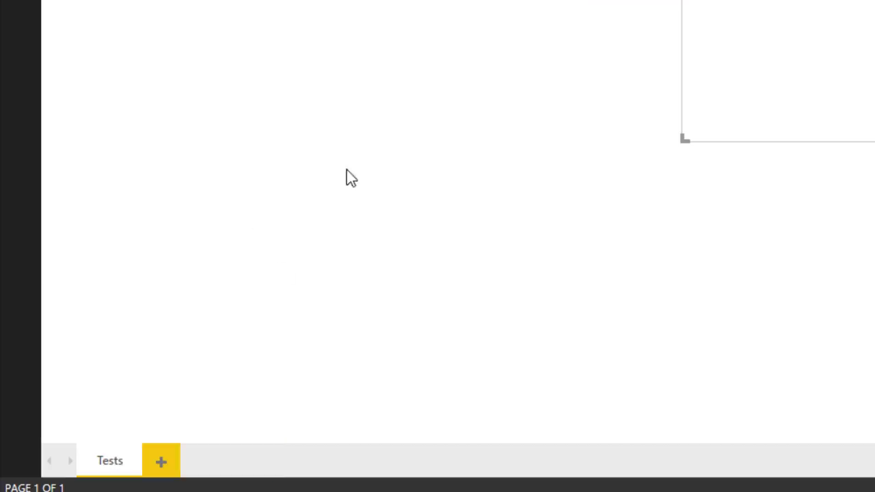
Add a new report page named 'Gross Profit Analysis'.
{"action": "left_click", "coordinate": [168, 465]}
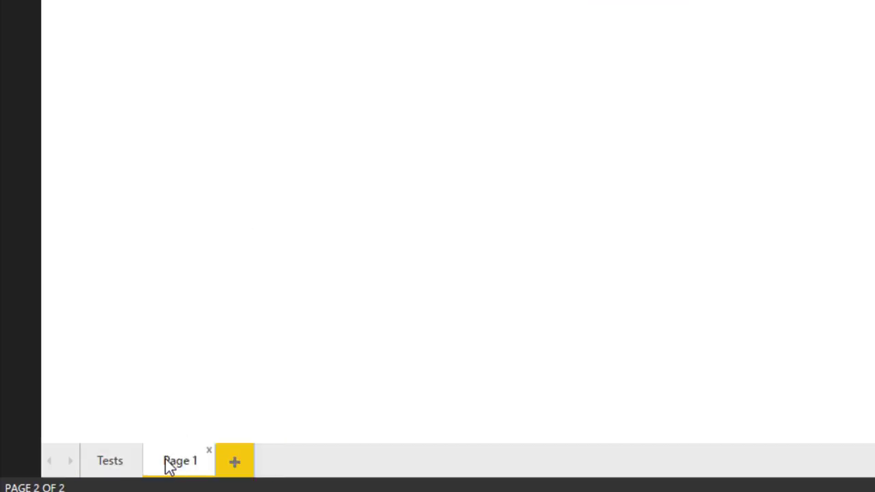
{"action": "double_click", "coordinate": [166, 465]}
{"action": "type", "text": "Gross Profit Analysis"}
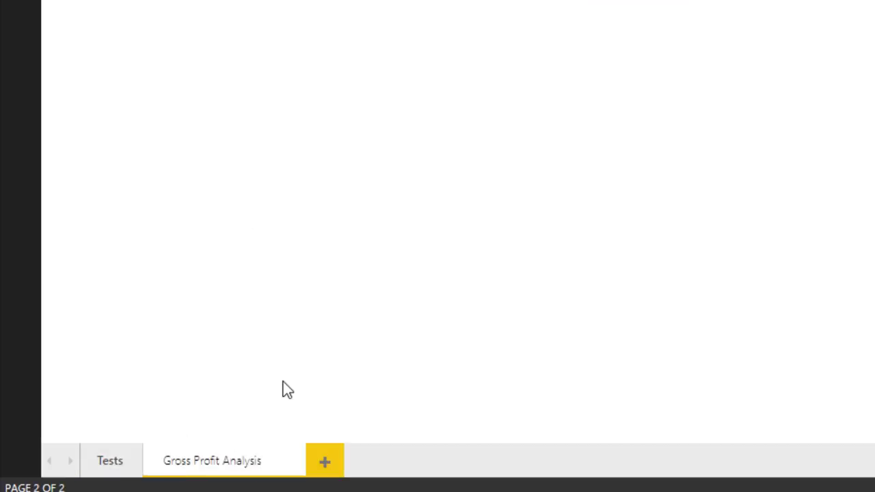
{"action": "key", "text": "Return"}
Add a third page named 'Units Analysis', then open the Gross Profit Analysis page.
{"action": "left_click", "coordinate": [314, 462]}
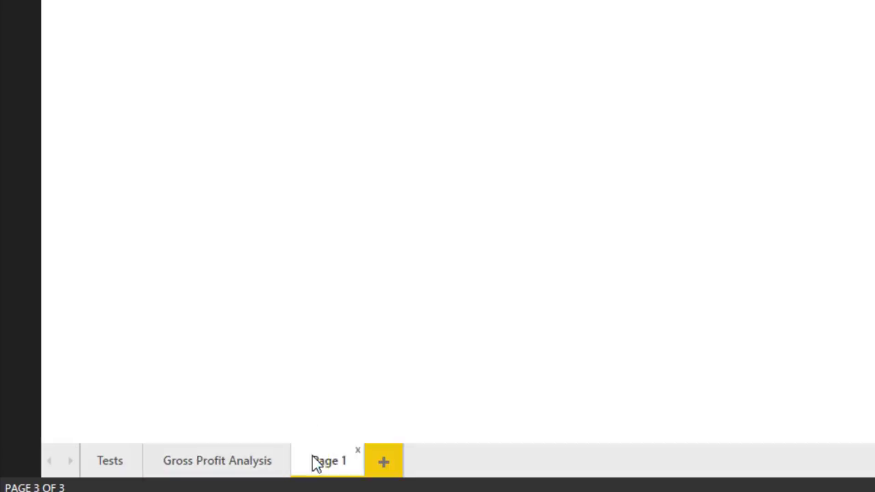
{"action": "double_click", "coordinate": [347, 470]}
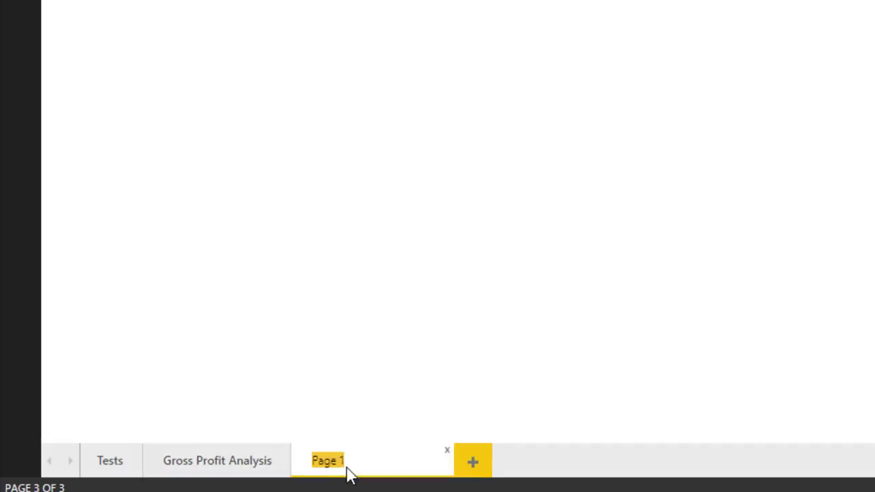
{"action": "type", "text": "Units Analysis"}
{"action": "key", "text": "Return"}
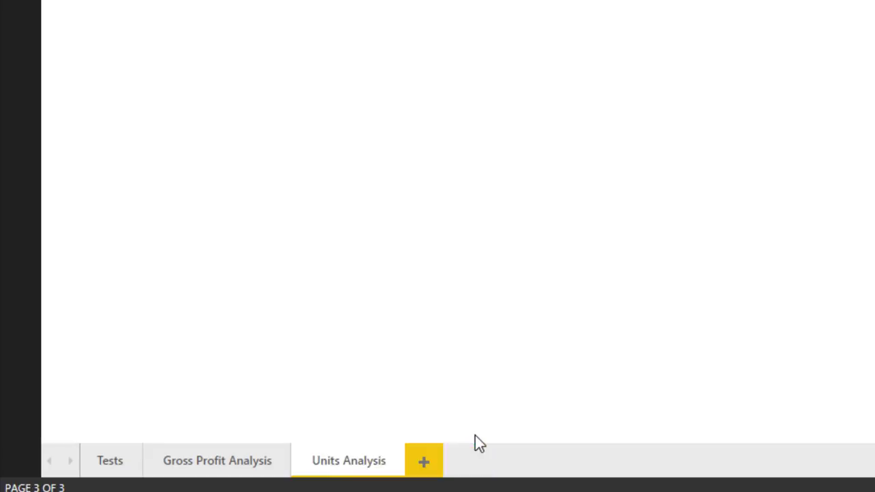
{"action": "left_click", "coordinate": [236, 470]}
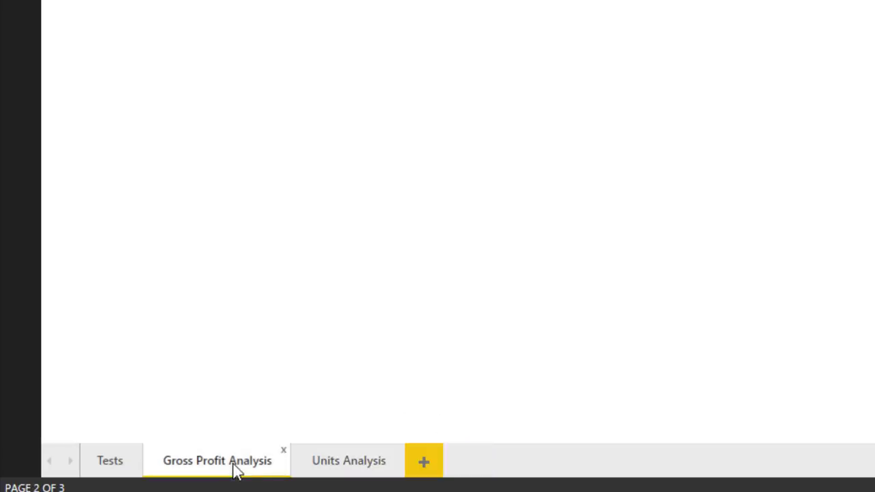
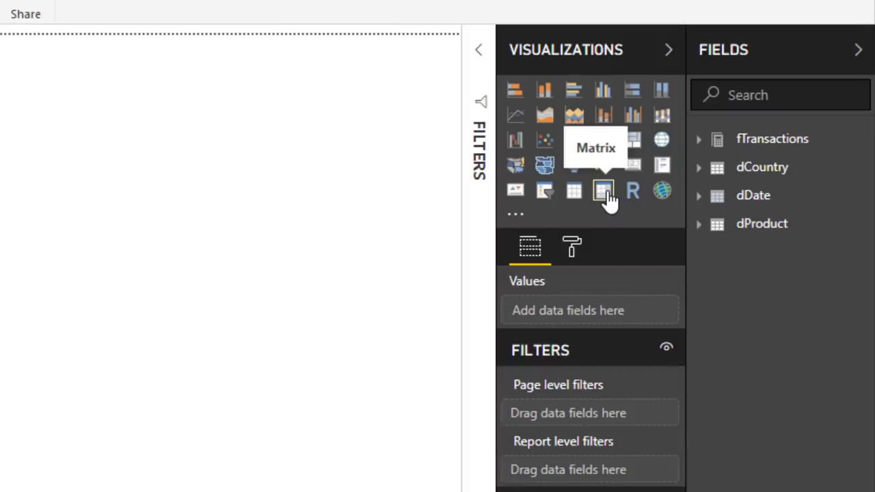
Add a matrix of Total Gross Profit with dDate Month as rows and Year as columns.
{"action": "left_click", "coordinate": [605, 192]}
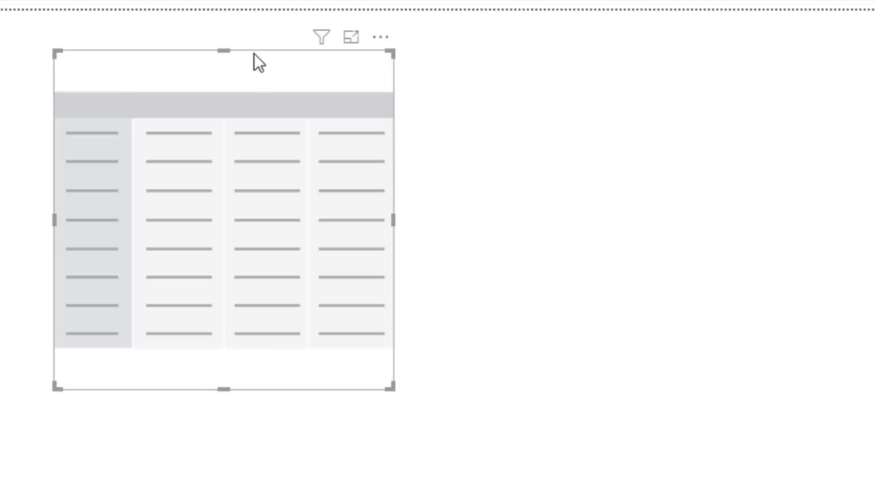
{"action": "left_click_drag", "start_coordinate": [260, 62], "coordinate": [586, 105]}
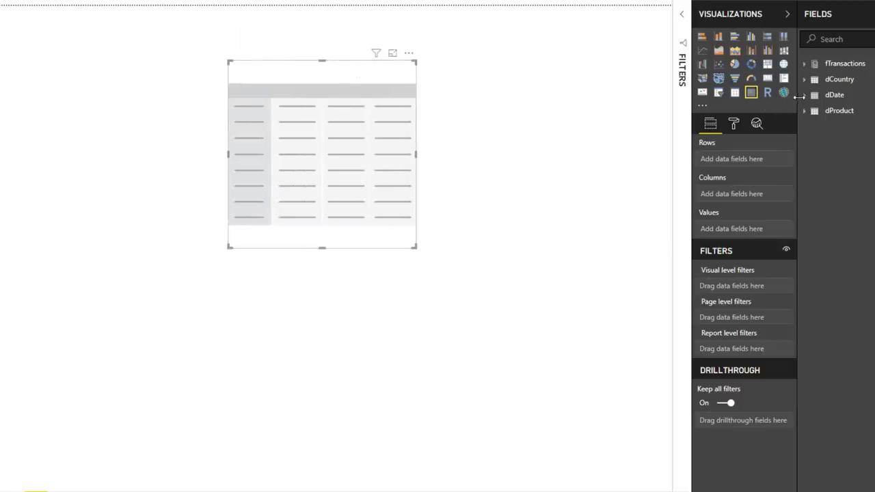
{"action": "left_click", "coordinate": [804, 96]}
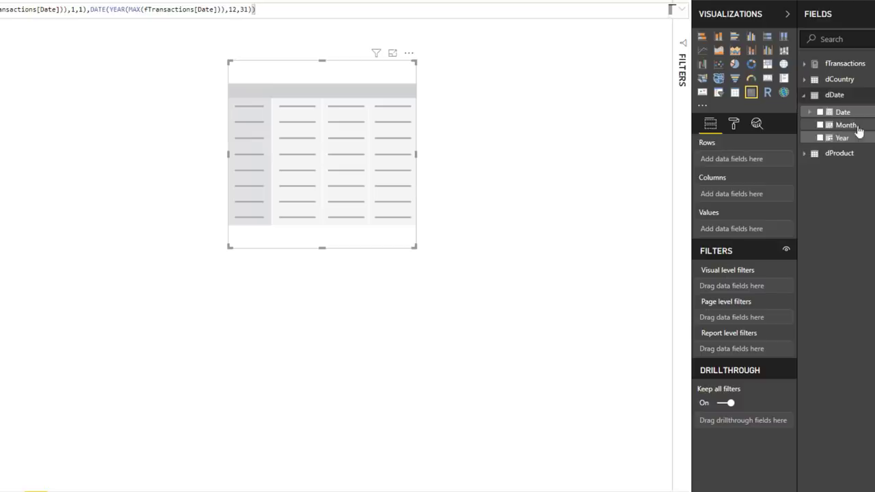
{"action": "left_click_drag", "start_coordinate": [852, 132], "coordinate": [770, 166]}
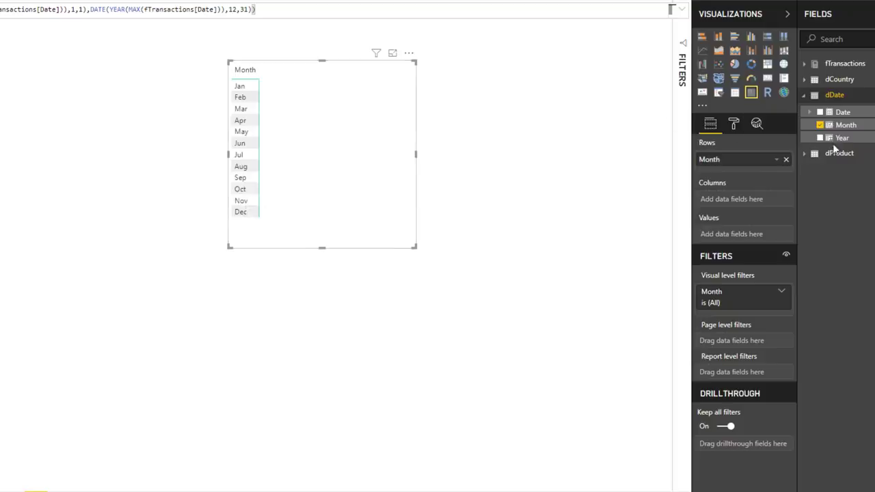
{"action": "left_click_drag", "start_coordinate": [839, 139], "coordinate": [744, 200]}
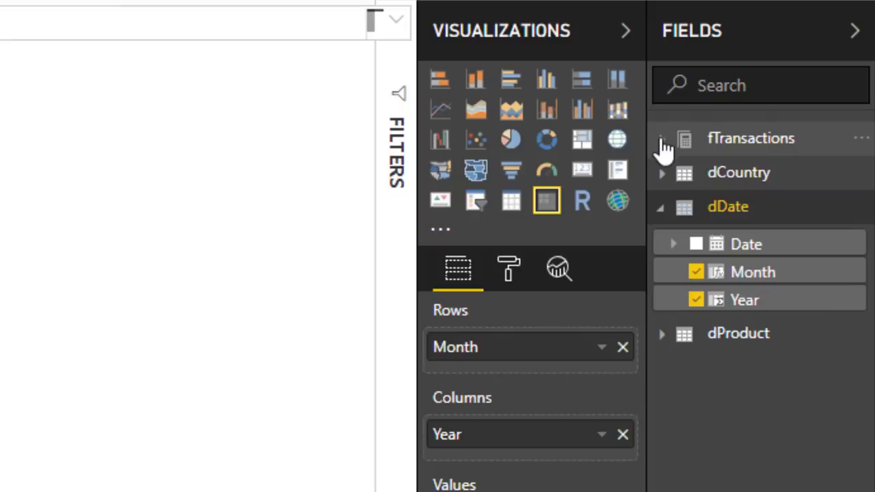
{"action": "left_click", "coordinate": [804, 65]}
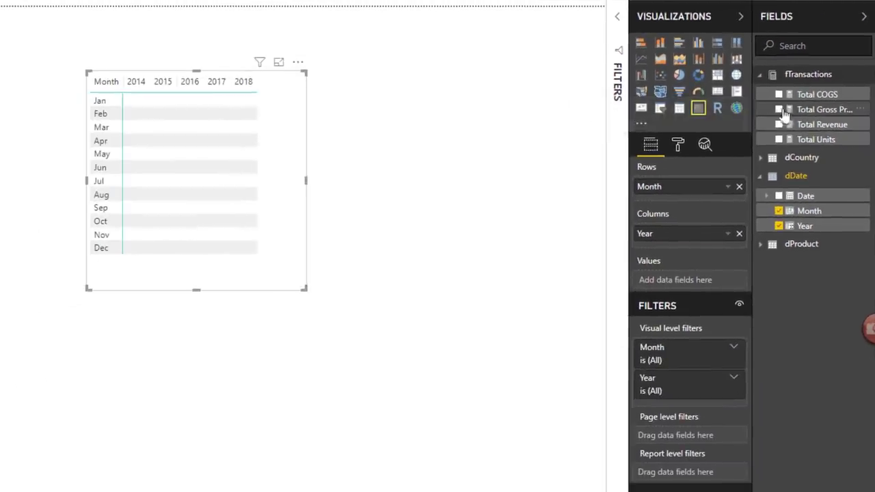
{"action": "left_click", "coordinate": [707, 191]}
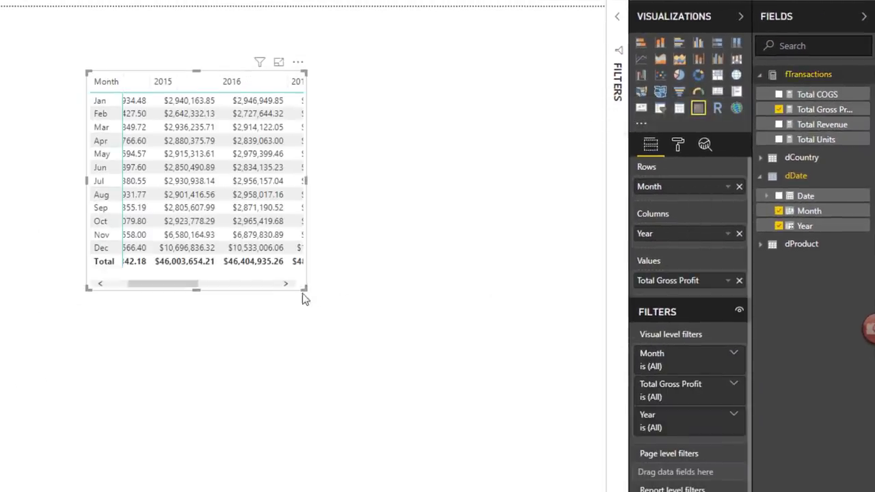
Widen the gross profit matrix to fit all years and totals, and set grid text size to 9.
{"action": "left_click_drag", "start_coordinate": [305, 289], "coordinate": [557, 307]}
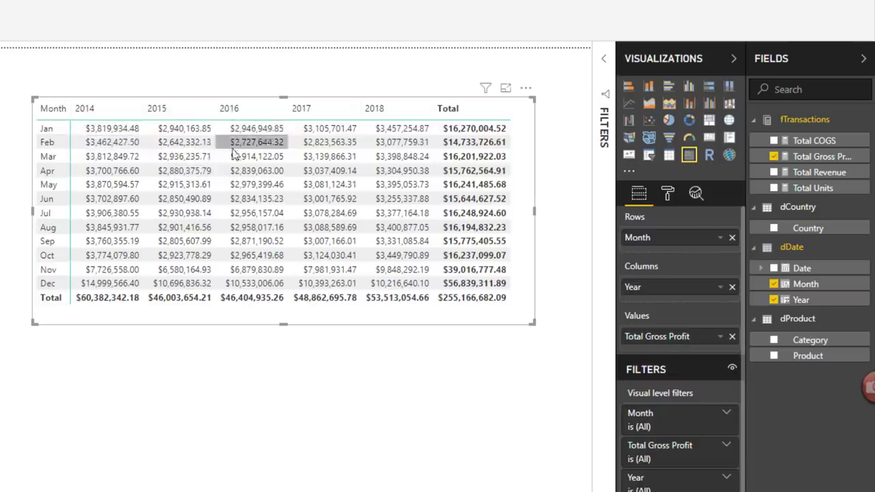
{"action": "left_click", "coordinate": [668, 197]}
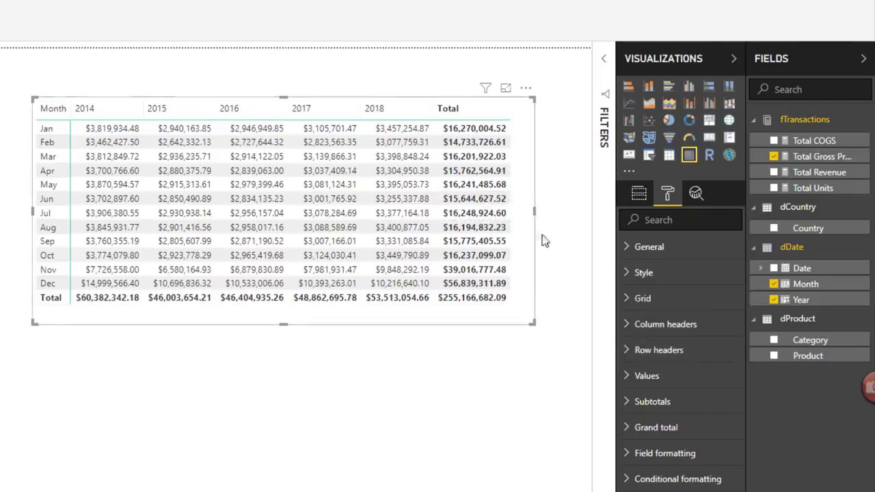
{"action": "left_click", "coordinate": [631, 304]}
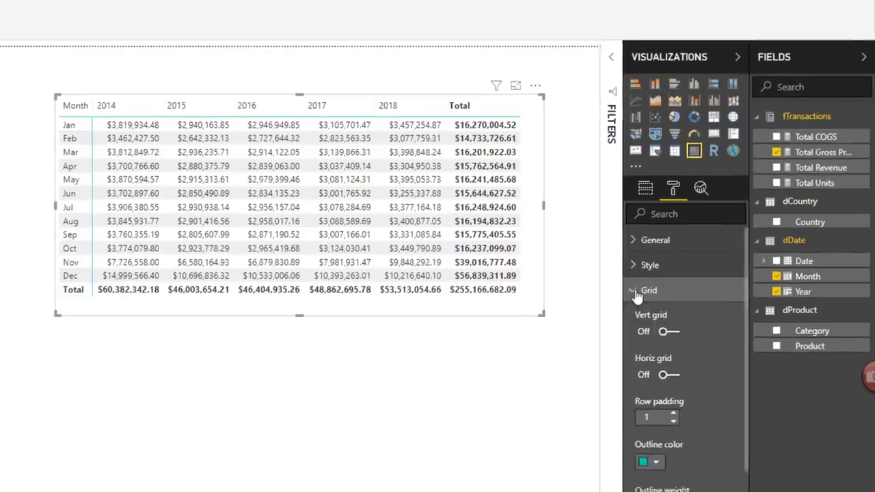
{"action": "left_click", "coordinate": [720, 421]}
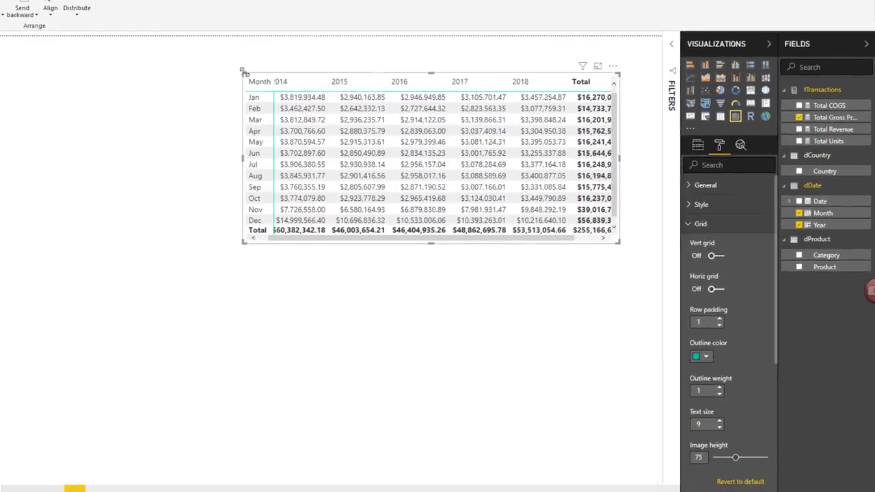
{"action": "left_click_drag", "start_coordinate": [241, 71], "coordinate": [207, 71]}
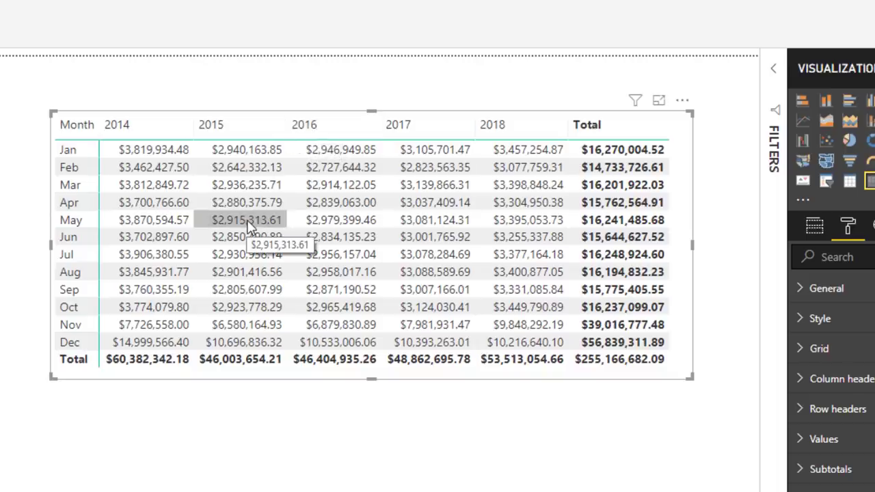
{"action": "left_click", "coordinate": [248, 224]}
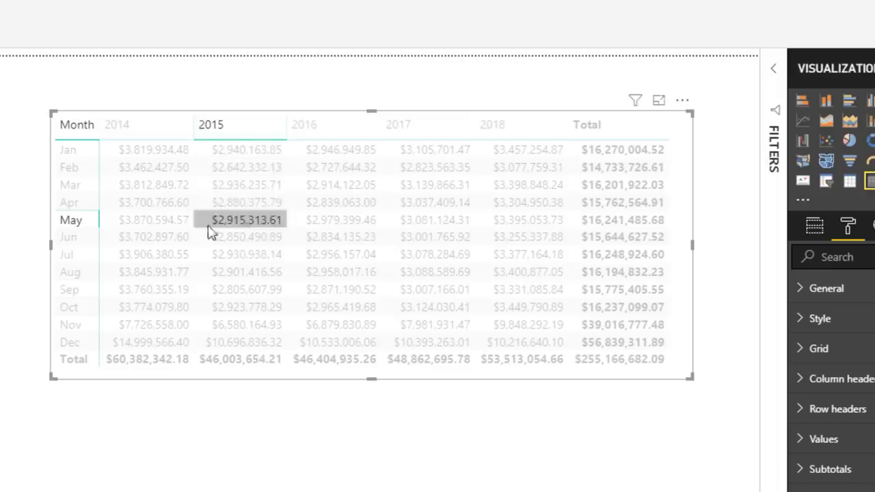
{"action": "left_click", "coordinate": [282, 132]}
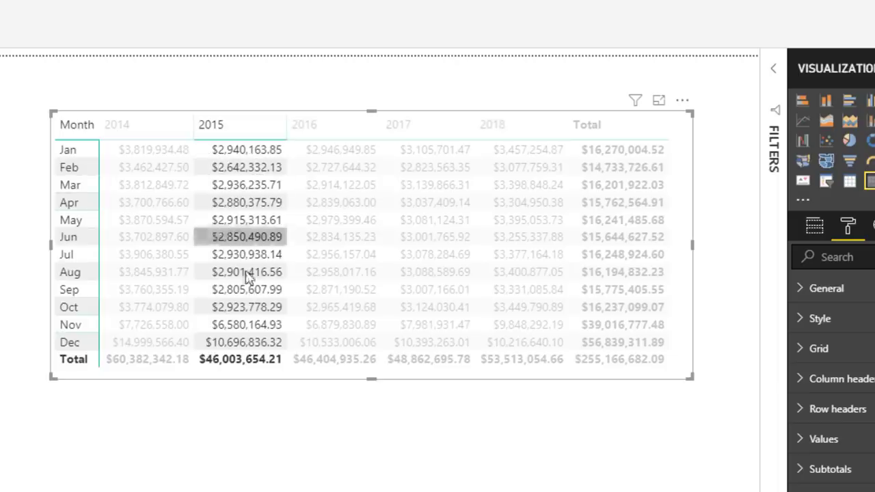
{"action": "left_click", "coordinate": [426, 382]}
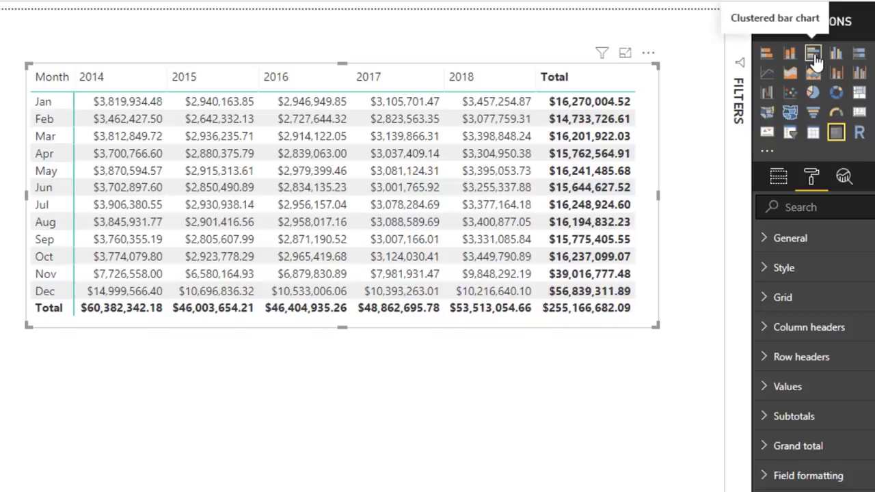
Revert the accidental bar-chart conversion so the gross profit matrix is restored.
{"action": "left_click", "coordinate": [836, 103]}
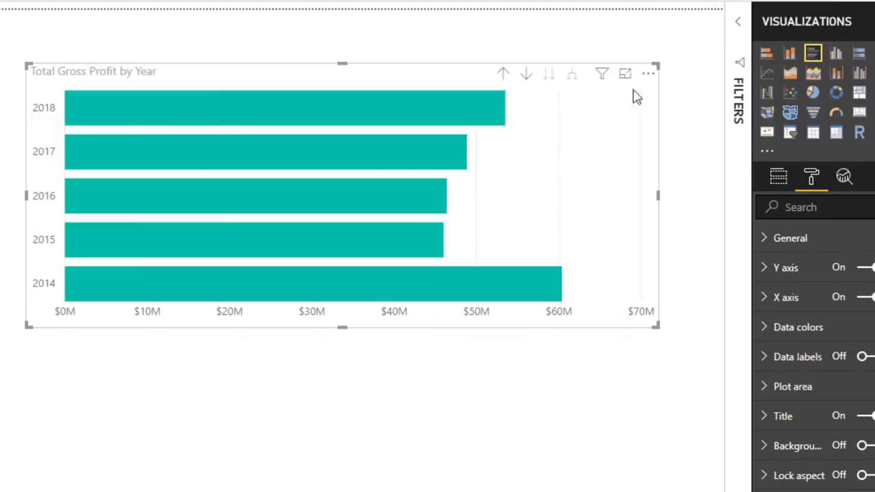
{"action": "mouse_move", "coordinate": [432, 188]}
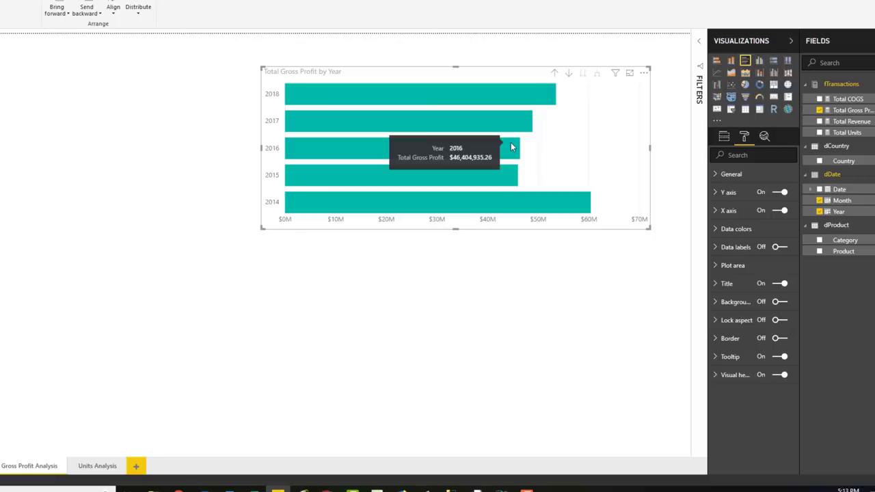
{"action": "key", "text": "ctrl+z"}
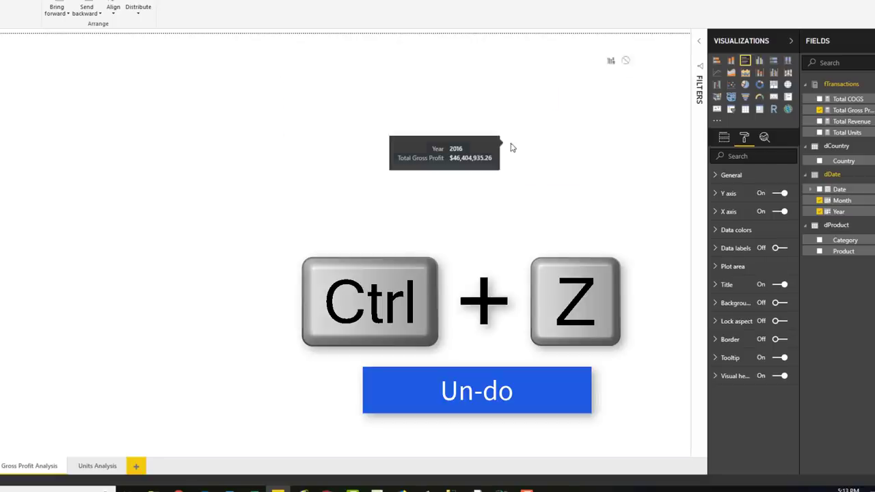
{"action": "left_click", "coordinate": [20, 102]}
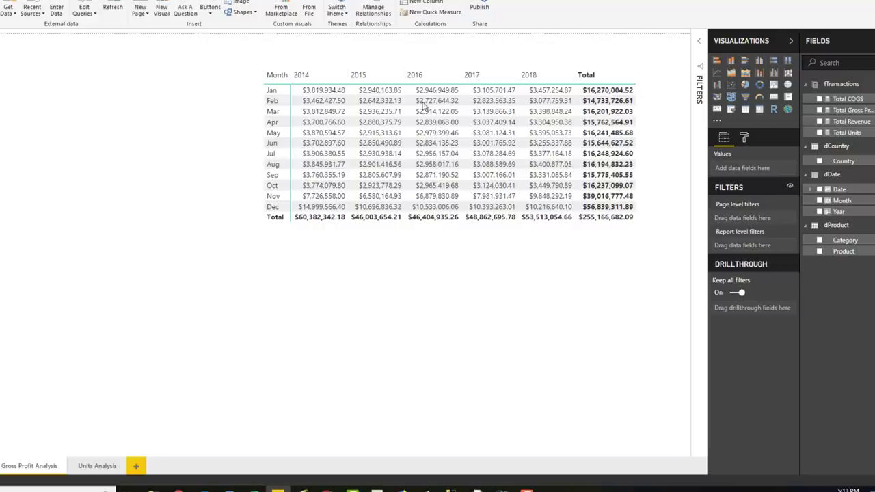
Insert a bar chart of Total Gross Profit by Product in the upper left.
{"action": "left_click", "coordinate": [745, 62]}
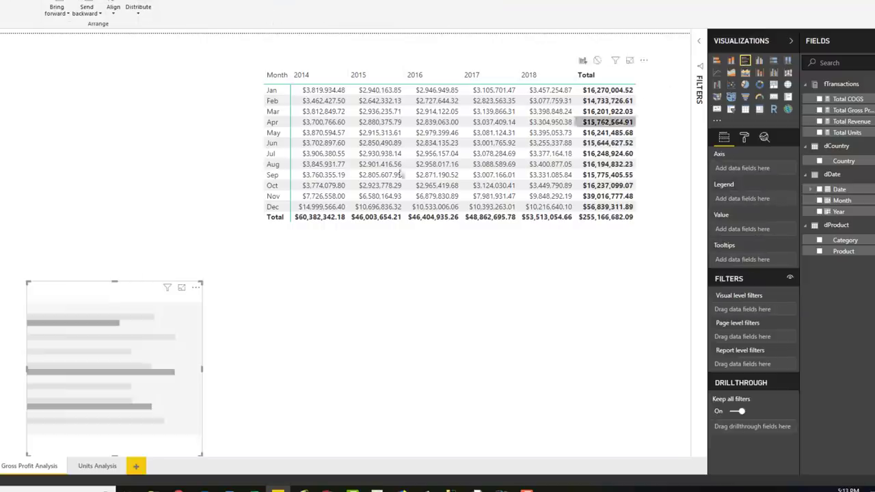
{"action": "left_click_drag", "start_coordinate": [137, 285], "coordinate": [84, 87]}
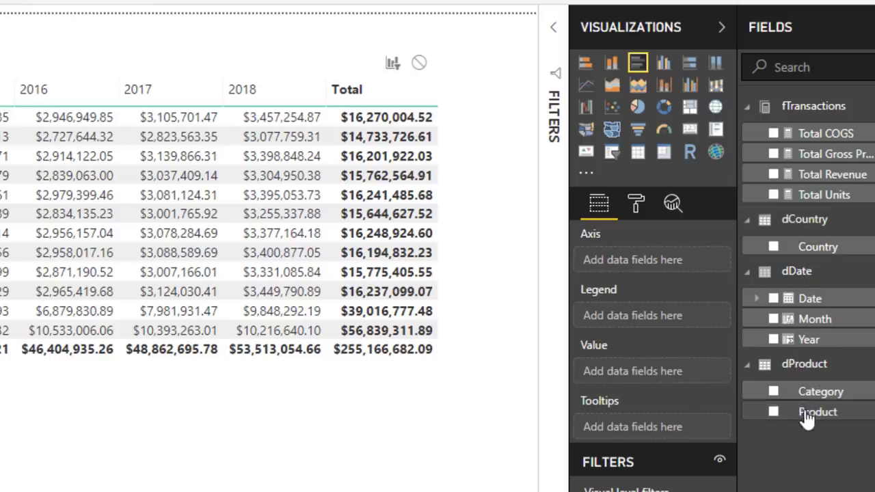
{"action": "left_click_drag", "start_coordinate": [807, 409], "coordinate": [656, 272]}
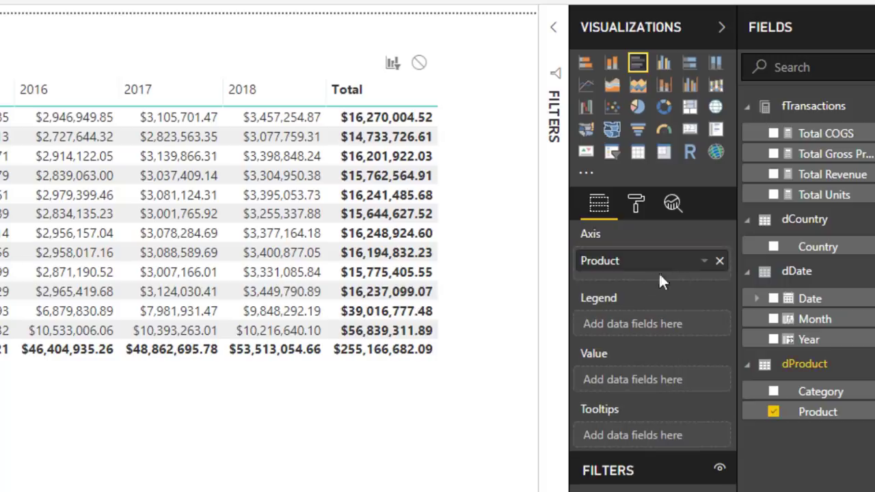
{"action": "left_click", "coordinate": [774, 155]}
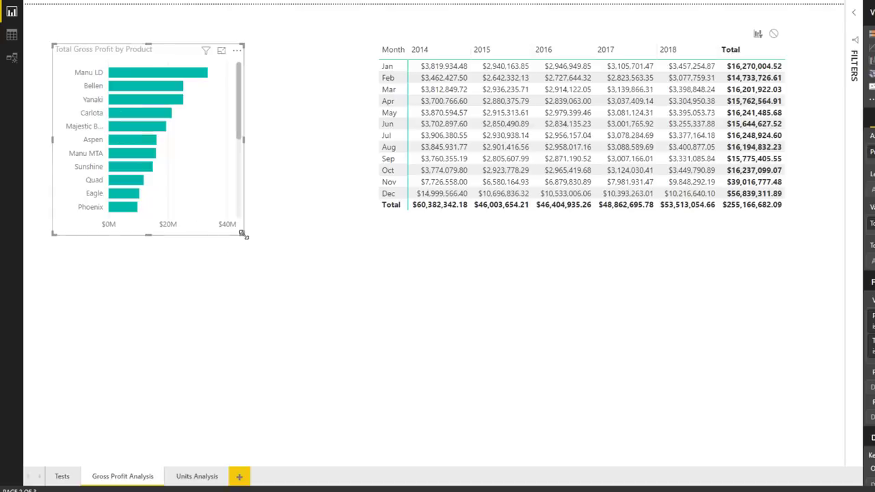
Lengthen the product bar chart, turn its data labels on, and cross-highlight by 2015.
{"action": "left_click_drag", "start_coordinate": [242, 234], "coordinate": [263, 434]}
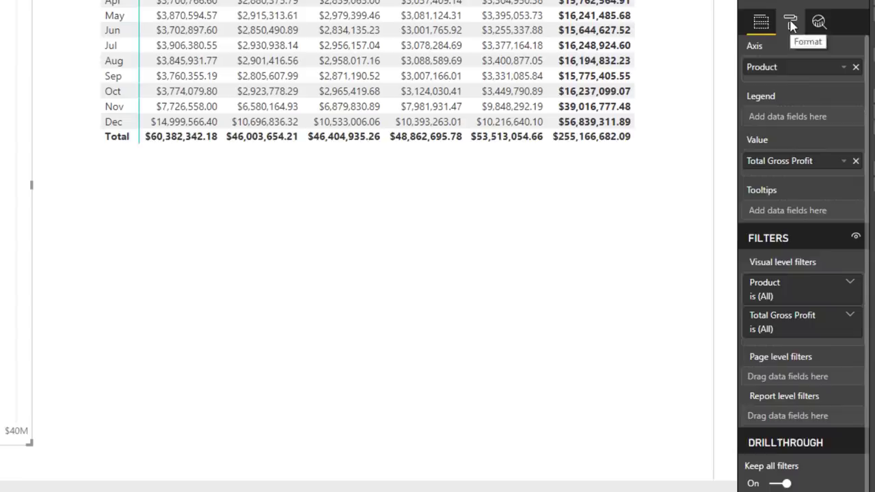
{"action": "left_click", "coordinate": [814, 130]}
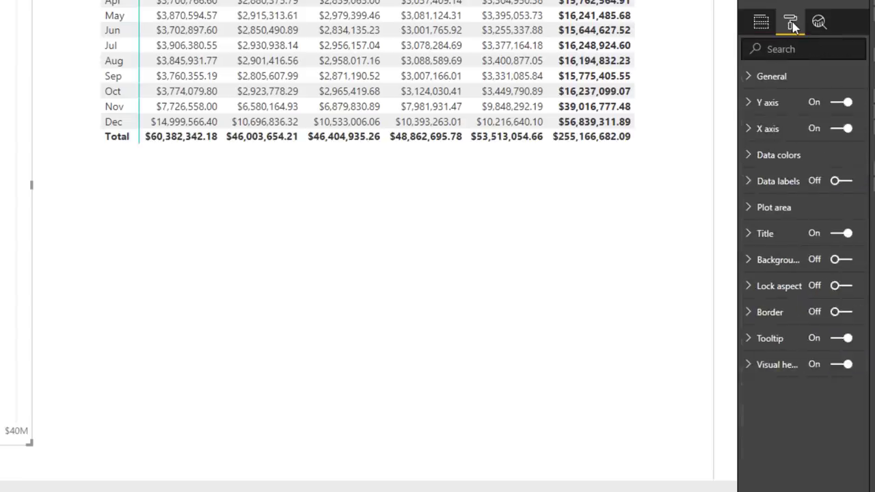
{"action": "left_click", "coordinate": [851, 184]}
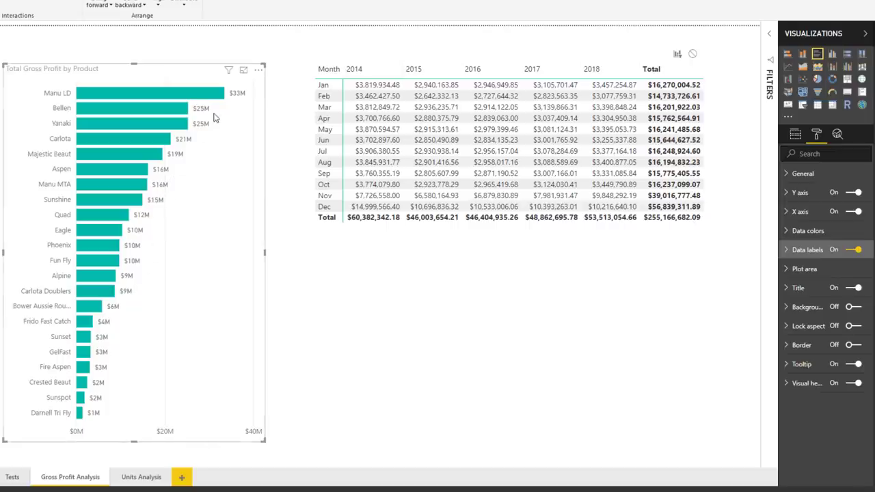
{"action": "left_click", "coordinate": [442, 74]}
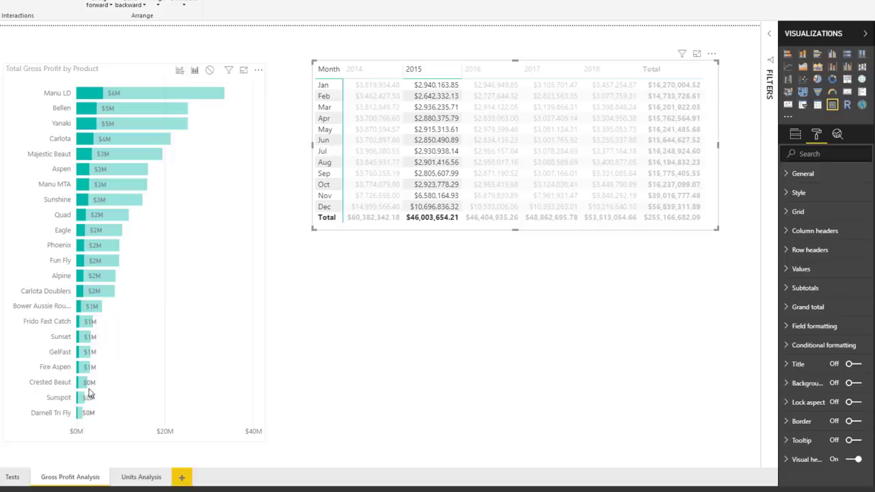
Set the bar chart's data label display units to Thousands.
{"action": "left_click", "coordinate": [489, 231]}
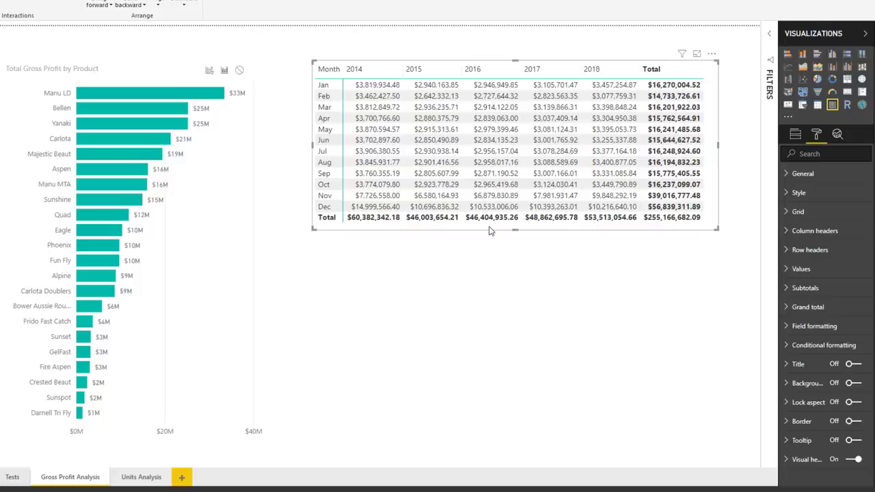
{"action": "left_click", "coordinate": [260, 166]}
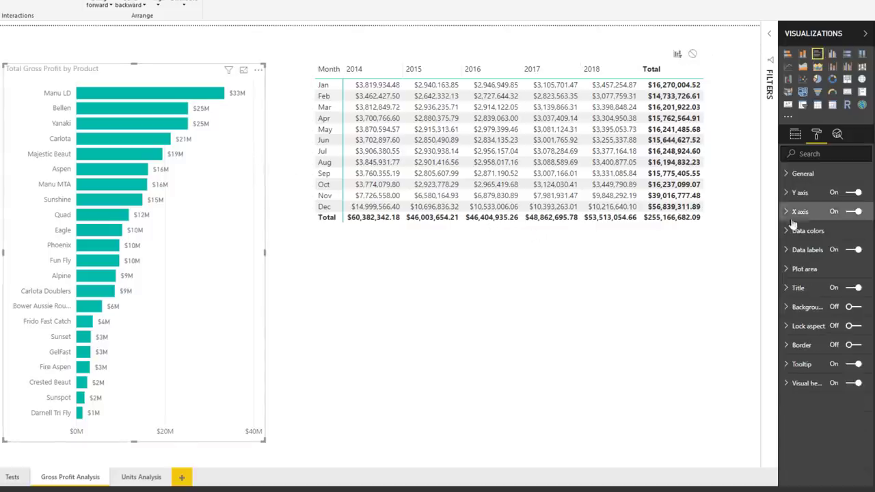
{"action": "left_click", "coordinate": [788, 253]}
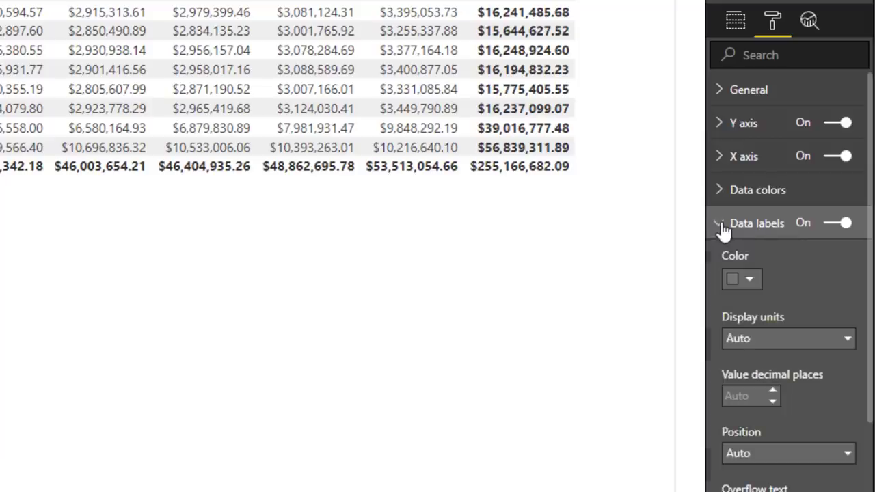
{"action": "left_click", "coordinate": [751, 342]}
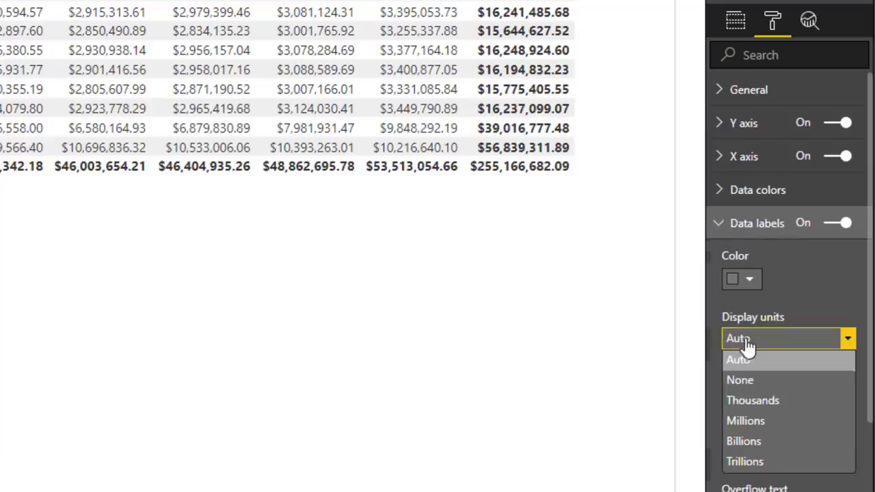
{"action": "left_click", "coordinate": [752, 402]}
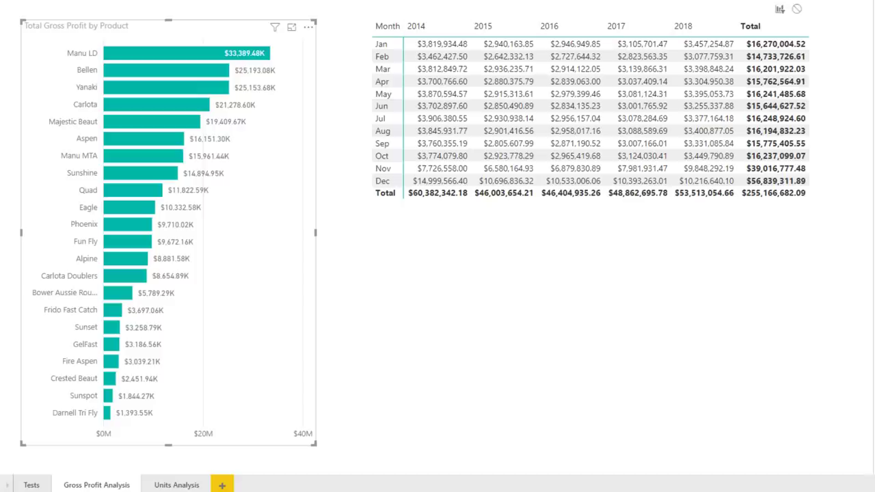
Cross-highlight by 2015 to check the labels, then clear the highlight.
{"action": "left_click", "coordinate": [502, 34]}
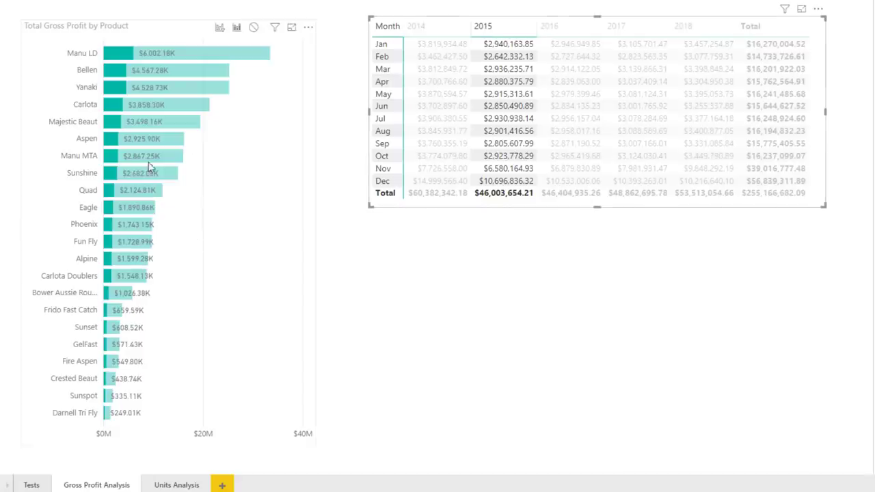
{"action": "left_click", "coordinate": [577, 210]}
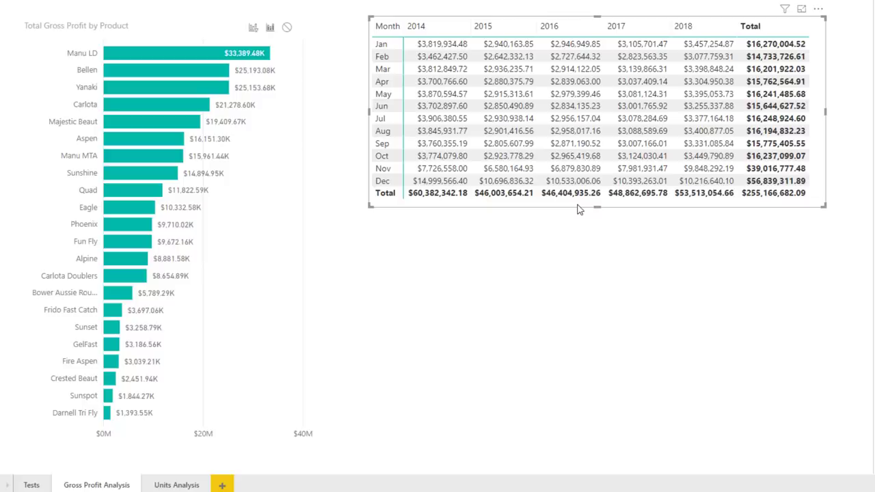
{"action": "left_click", "coordinate": [482, 301]}
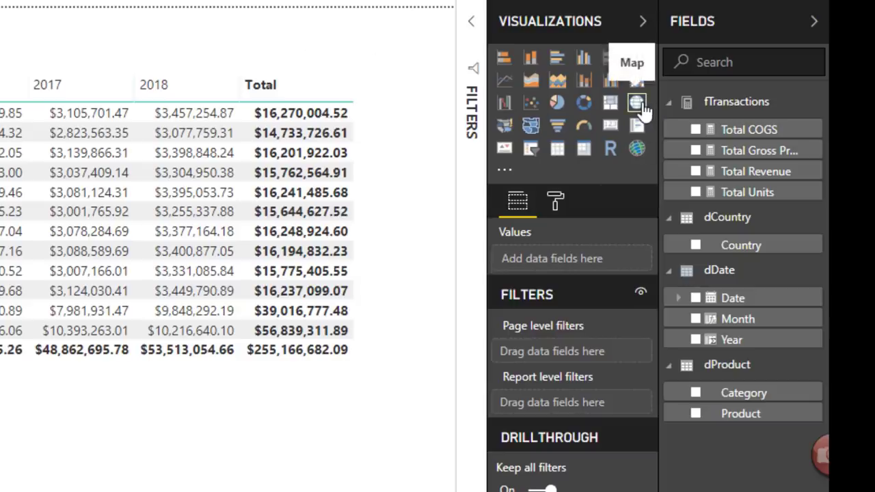
Add a map of Total Gross Profit by Country and cross-filter to the United States.
{"action": "left_click", "coordinate": [638, 104]}
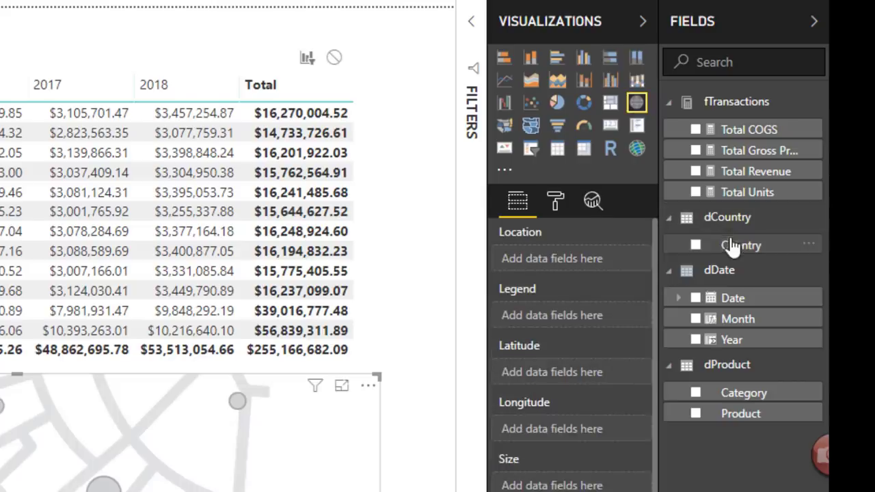
{"action": "left_click", "coordinate": [697, 245]}
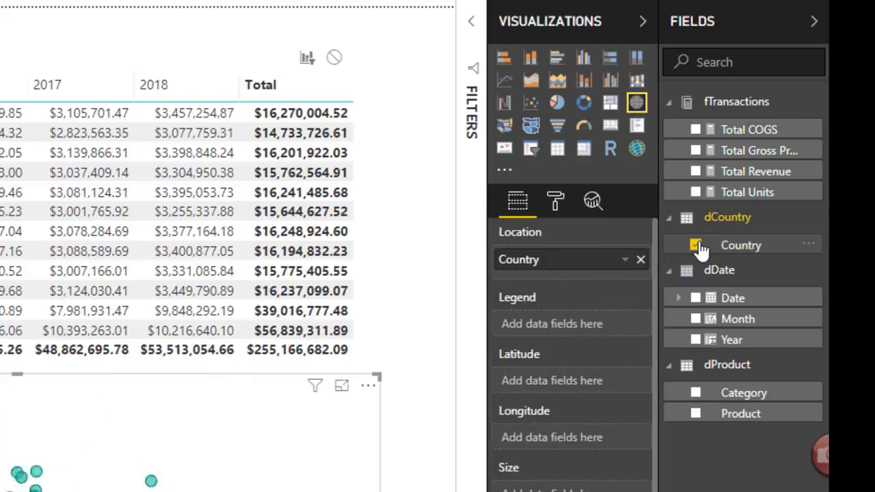
{"action": "left_click", "coordinate": [696, 150]}
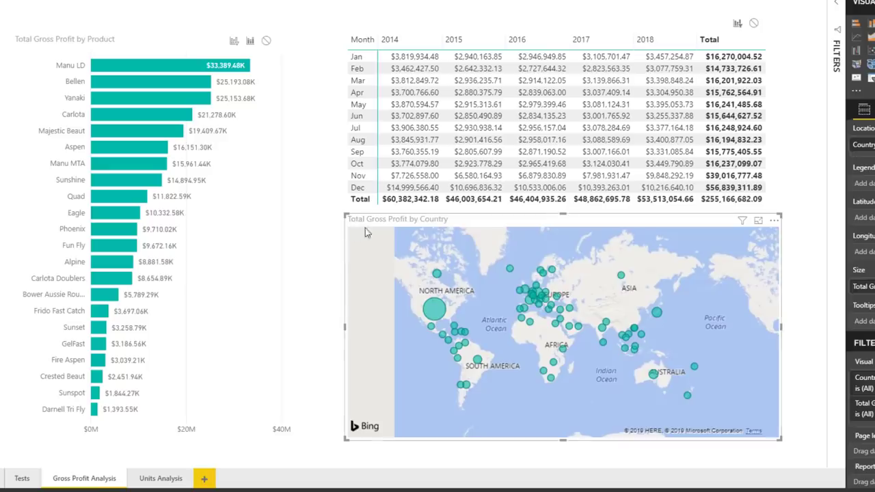
{"action": "left_click", "coordinate": [437, 310]}
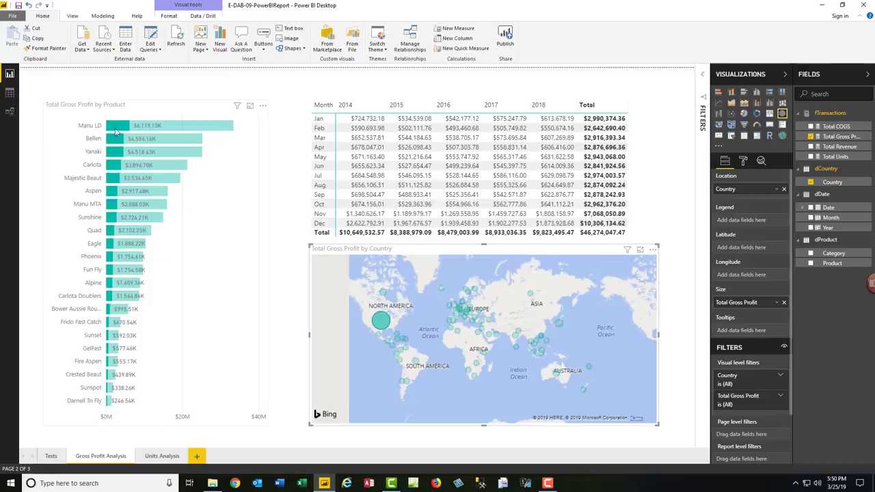
{"action": "mouse_move", "coordinate": [126, 130]}
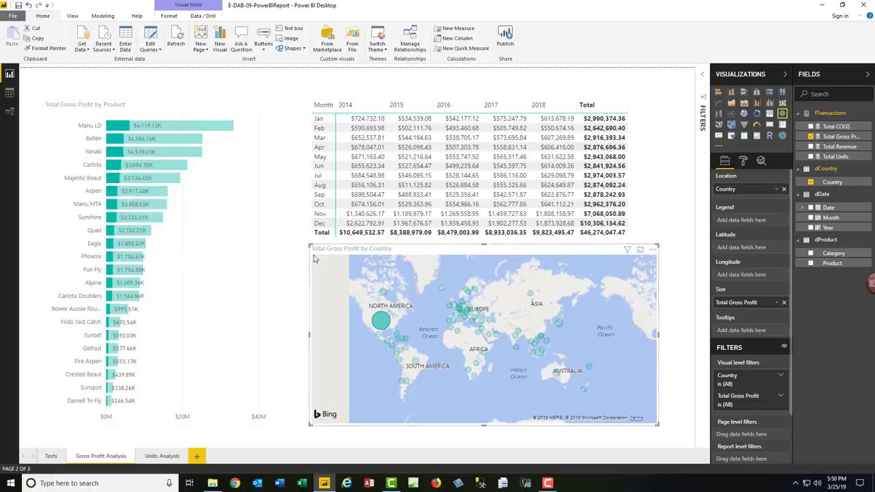
Edit interactions so the map filters the bar chart, testing with Brazil and Australia.
{"action": "left_click", "coordinate": [168, 17]}
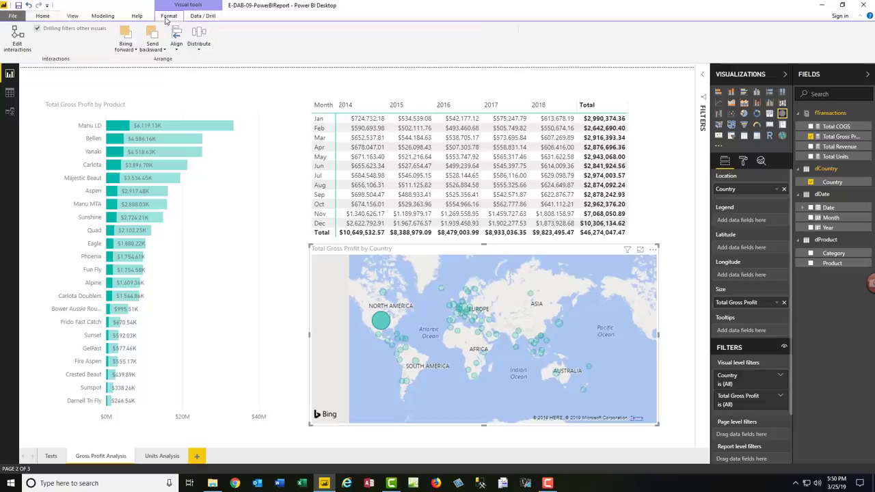
{"action": "left_click", "coordinate": [24, 45]}
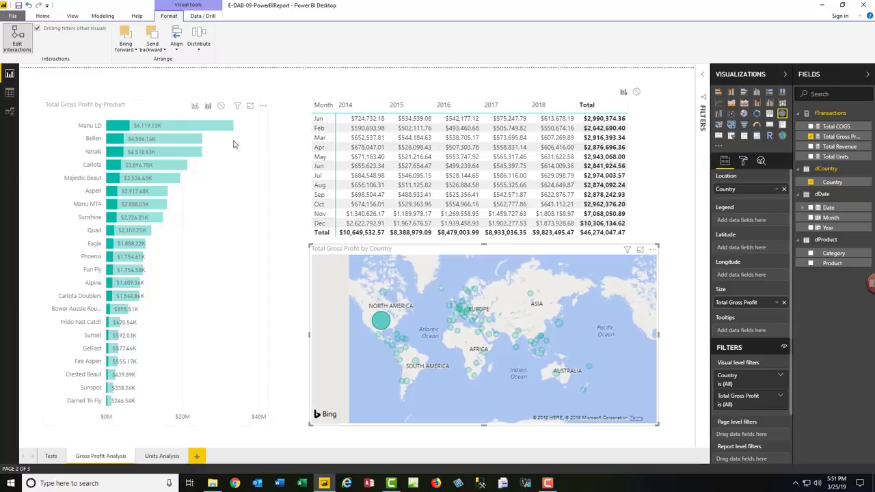
{"action": "left_click", "coordinate": [195, 109]}
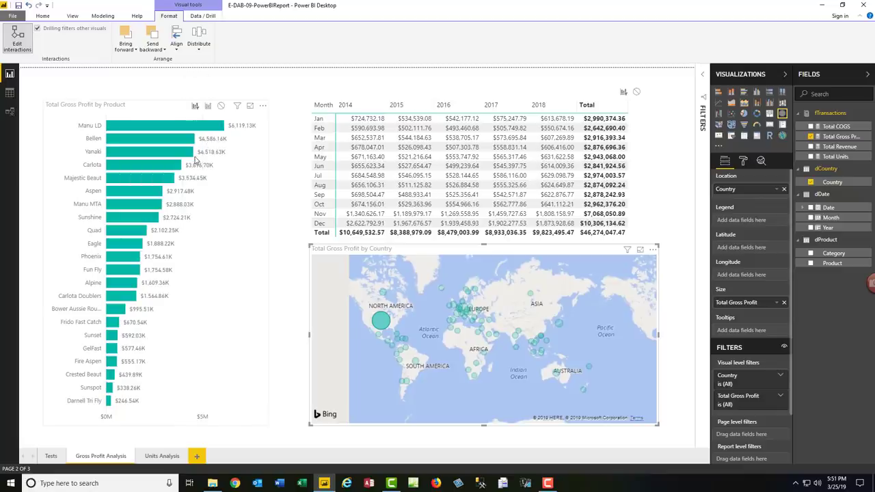
{"action": "mouse_move", "coordinate": [416, 365]}
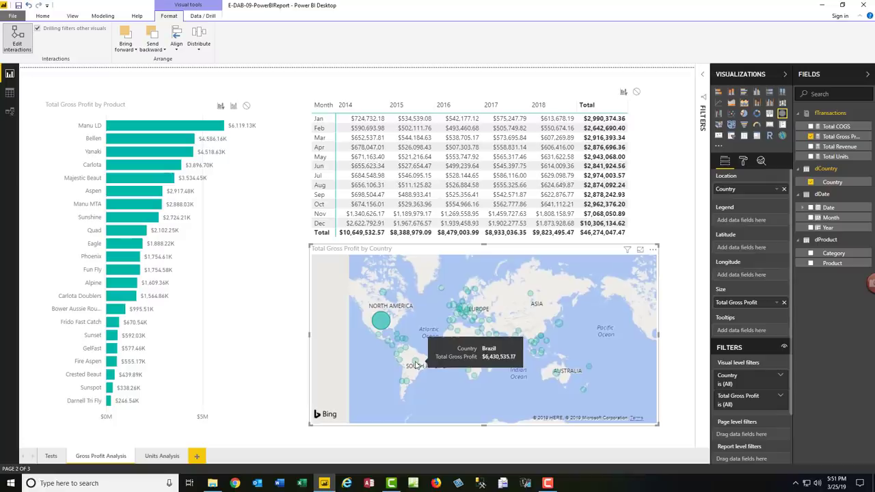
{"action": "left_click", "coordinate": [416, 364]}
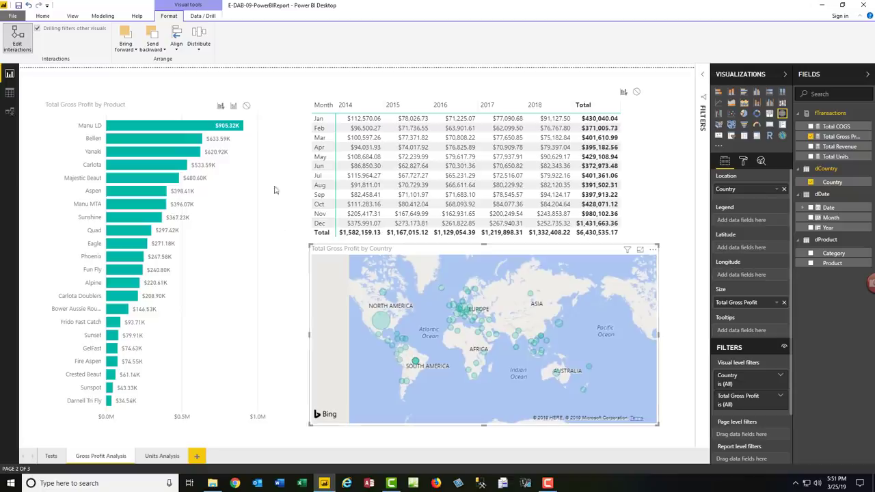
{"action": "left_click", "coordinate": [556, 376]}
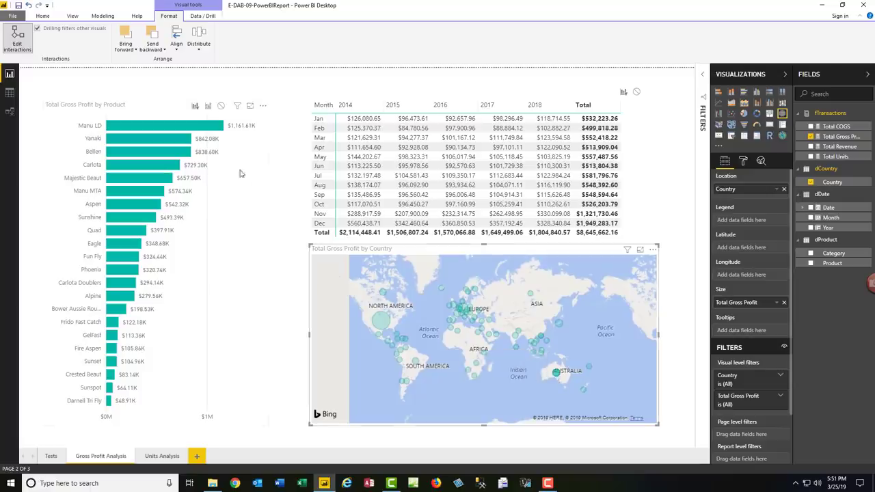
Set the bar chart back to highlighting and make the map filter the matrix.
{"action": "left_click", "coordinate": [207, 108]}
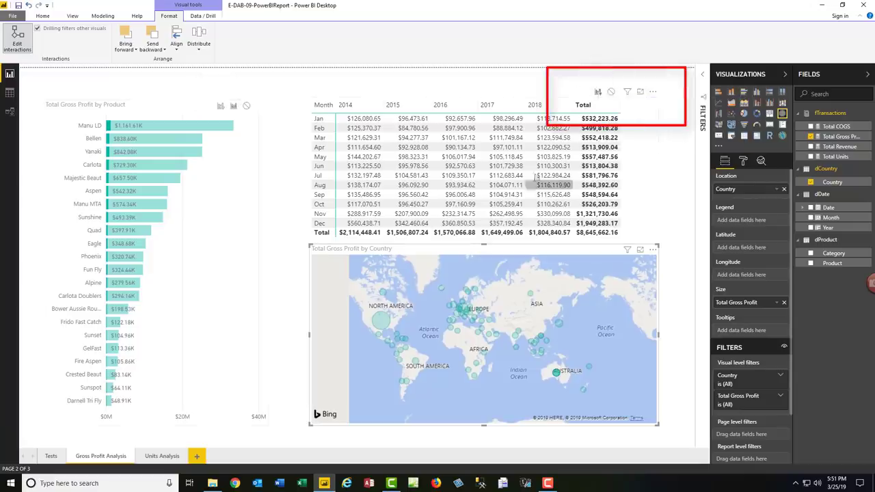
{"action": "left_click", "coordinate": [611, 92]}
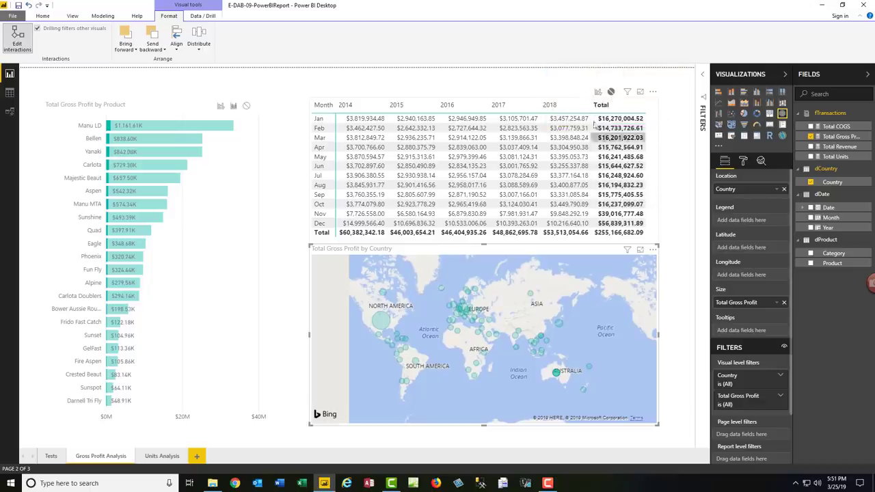
{"action": "left_click", "coordinate": [598, 93]}
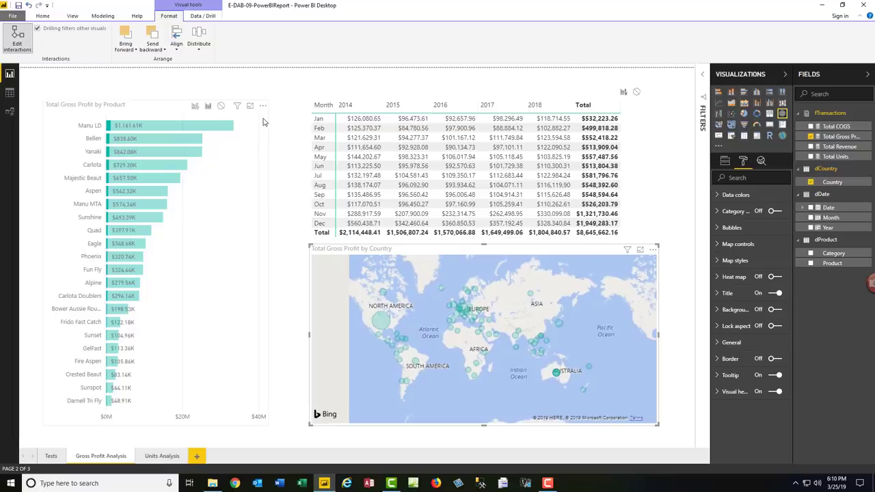
{"action": "left_click", "coordinate": [264, 122]}
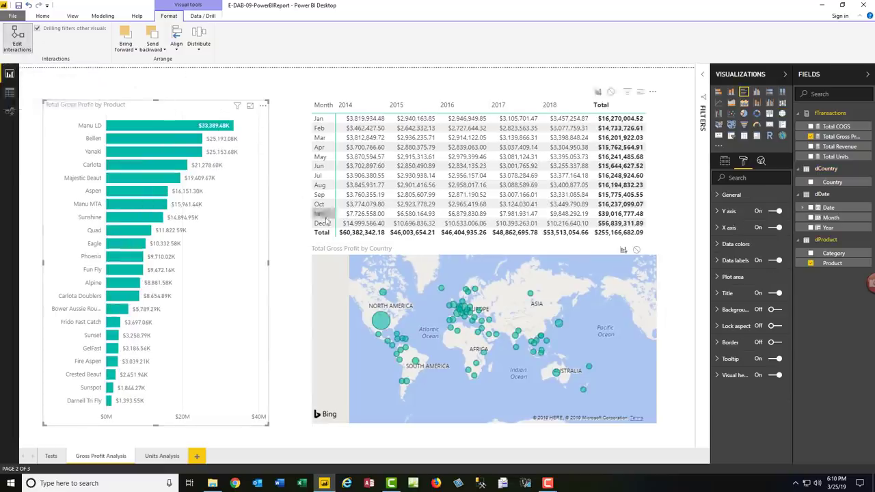
Raise the country map's title text size to 11.
{"action": "left_click", "coordinate": [325, 253]}
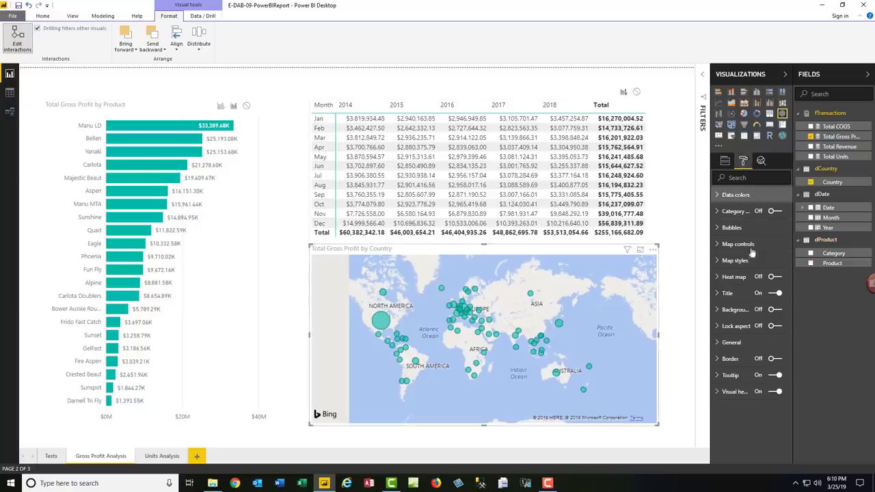
{"action": "left_click", "coordinate": [720, 294]}
{"action": "scroll", "coordinate": [722, 298], "scroll_direction": "down", "scroll_amount": 3}
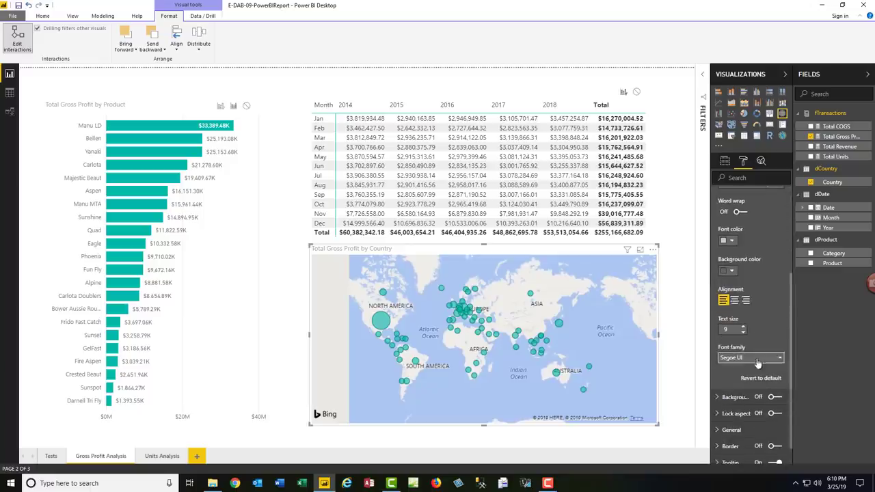
{"action": "double_click", "coordinate": [744, 328]}
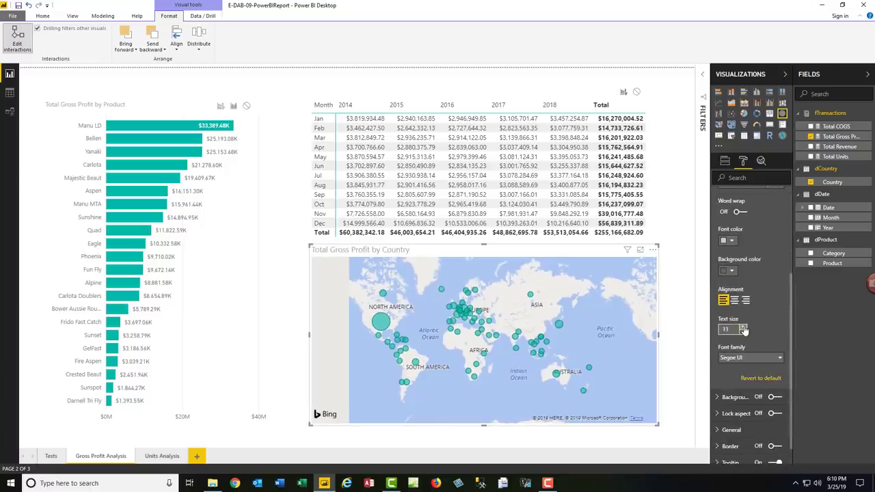
Enlarge the product bar chart's title text size to match the map.
{"action": "left_click", "coordinate": [153, 110]}
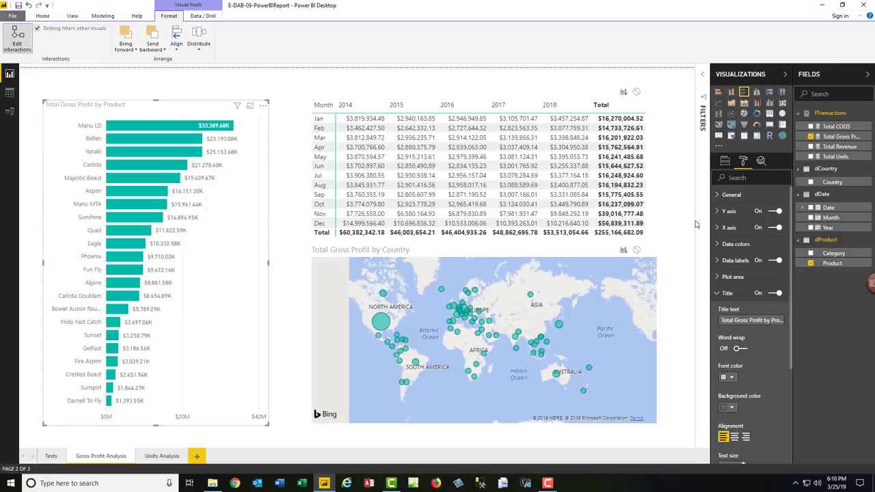
{"action": "scroll", "coordinate": [744, 321], "scroll_direction": "down", "scroll_amount": 3}
{"action": "left_click", "coordinate": [743, 328]}
{"action": "left_click", "coordinate": [744, 328]}
{"action": "scroll", "coordinate": [742, 335], "scroll_direction": "up", "scroll_amount": 3}
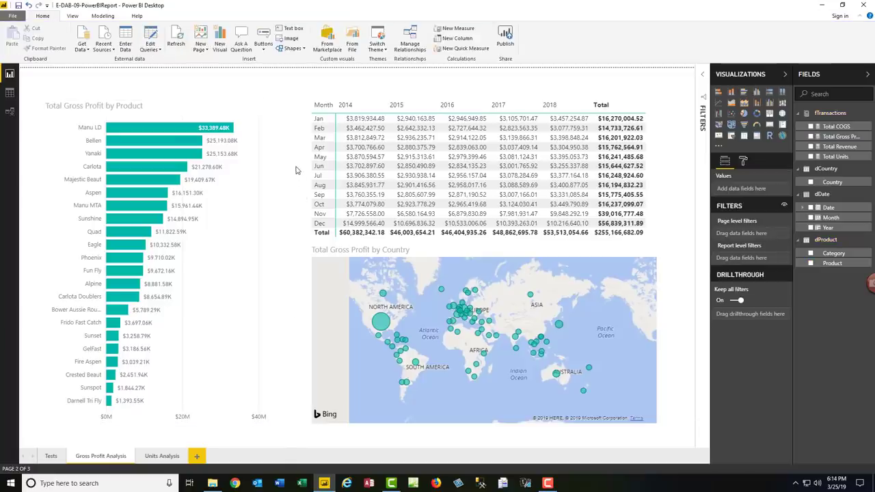
On the Units Analysis page, add a line chart and stretch it across the page.
{"action": "left_click", "coordinate": [165, 457]}
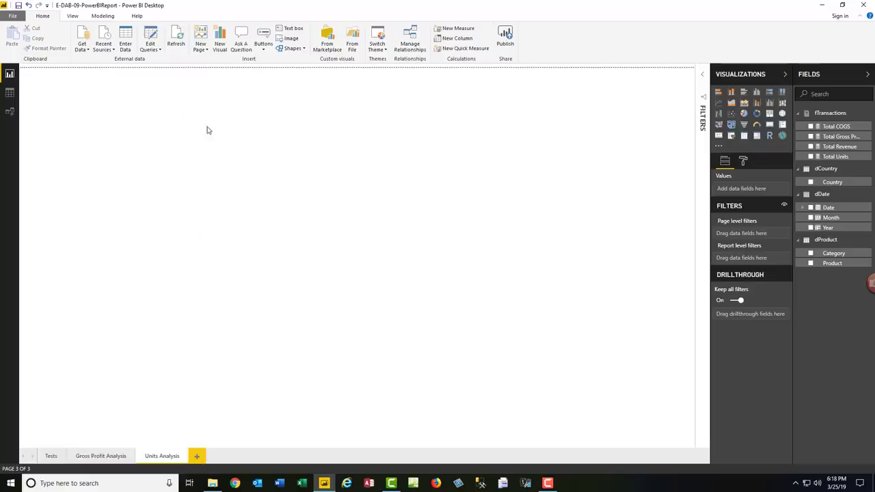
{"action": "left_click", "coordinate": [720, 103]}
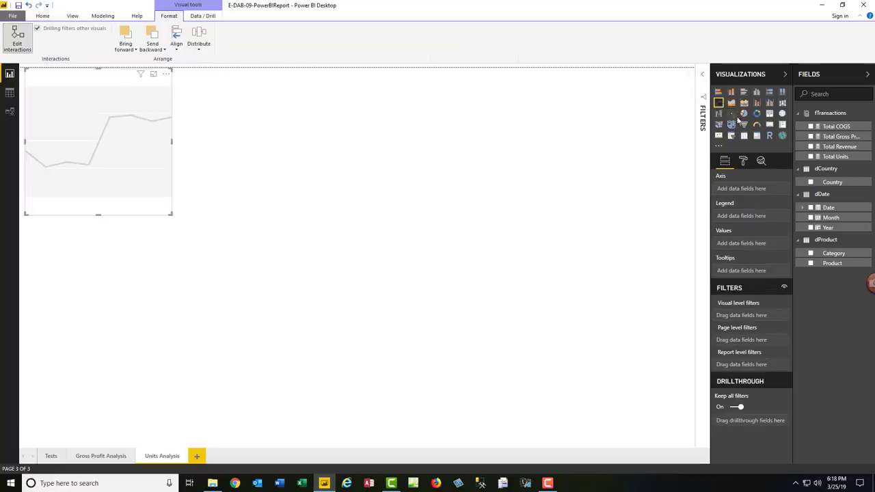
{"action": "left_click_drag", "start_coordinate": [171, 214], "coordinate": [582, 283]}
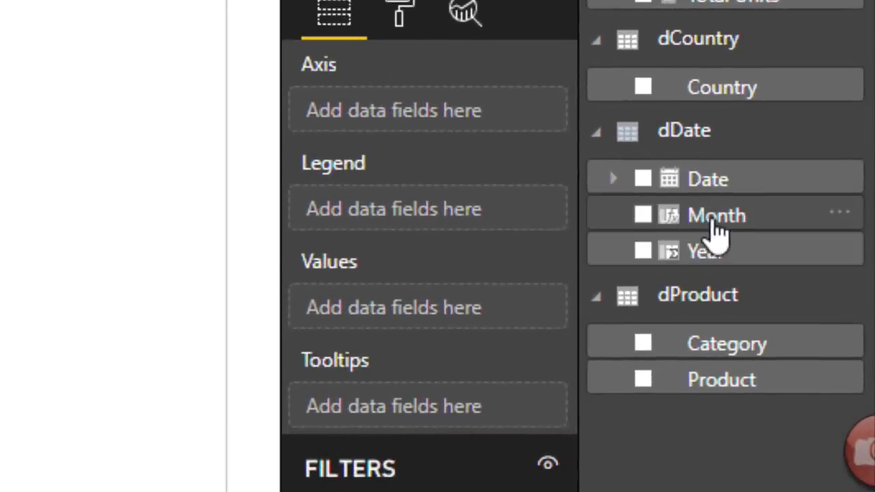
Plot Total Gross Profit over a new Year–Month hierarchy, with one line per Product.
{"action": "left_click_drag", "start_coordinate": [717, 229], "coordinate": [740, 266]}
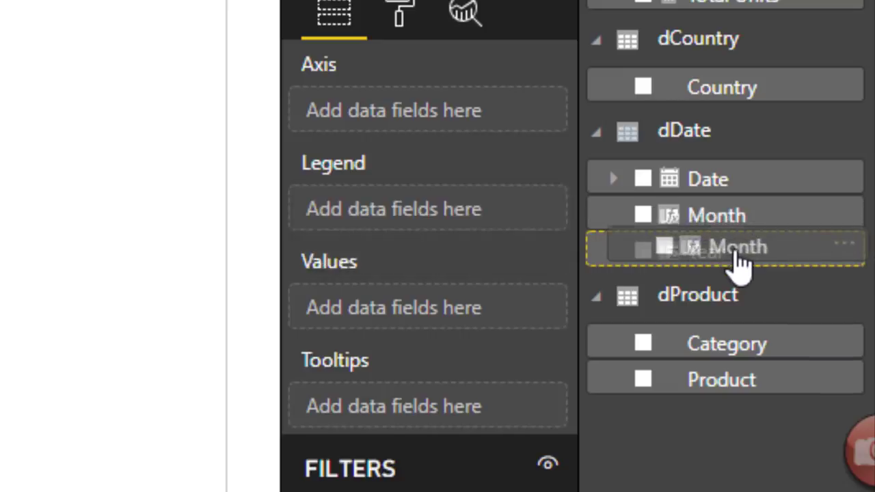
{"action": "left_click_drag", "start_coordinate": [740, 266], "coordinate": [740, 265]}
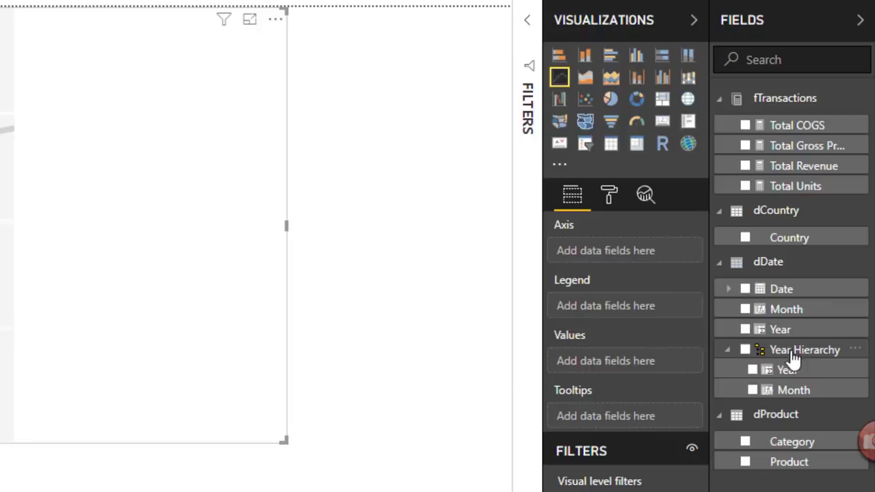
{"action": "left_click_drag", "start_coordinate": [785, 356], "coordinate": [606, 260]}
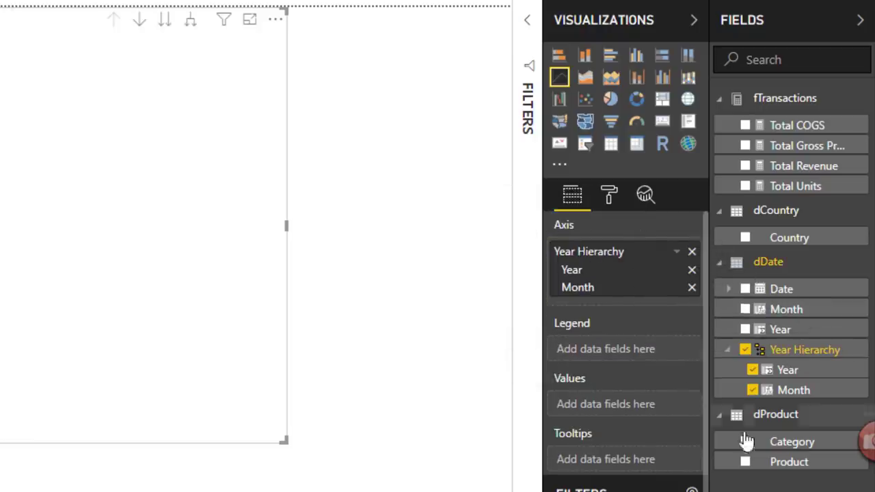
{"action": "left_click_drag", "start_coordinate": [770, 469], "coordinate": [602, 348]}
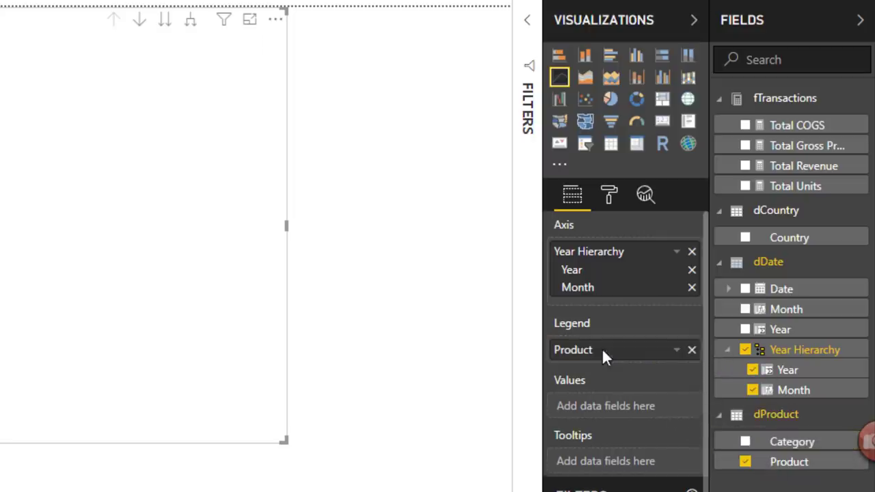
{"action": "left_click", "coordinate": [746, 147]}
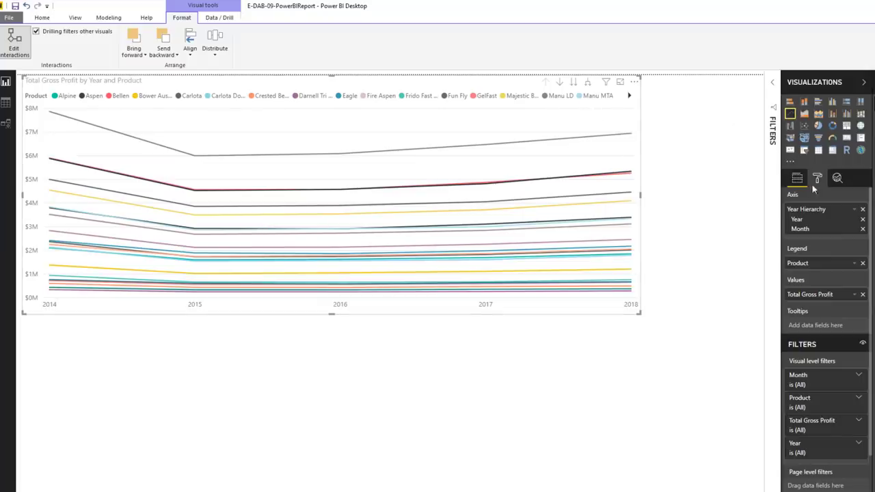
Position the line chart's legend on the left.
{"action": "left_click", "coordinate": [818, 179]}
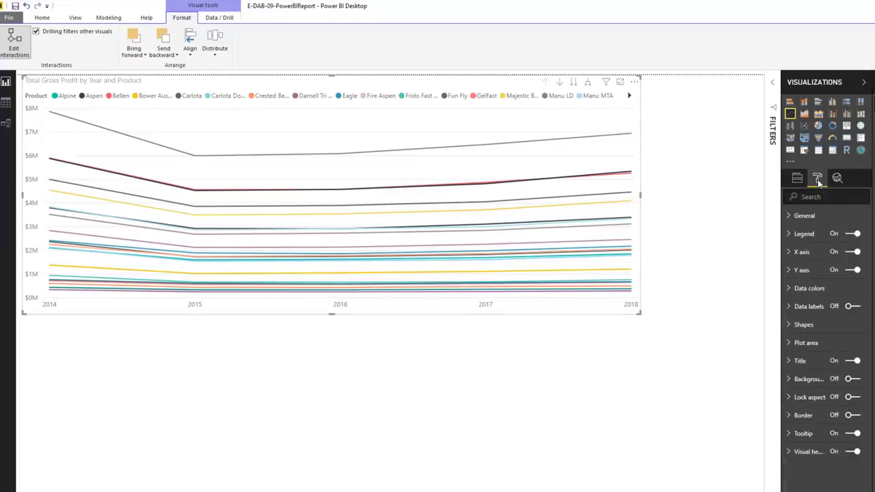
{"action": "left_click", "coordinate": [793, 234]}
{"action": "left_click", "coordinate": [806, 267]}
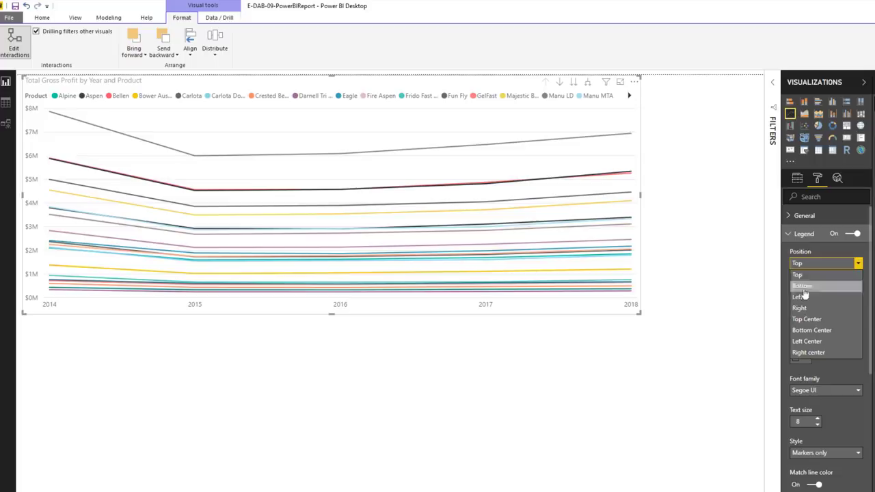
{"action": "left_click", "coordinate": [801, 299]}
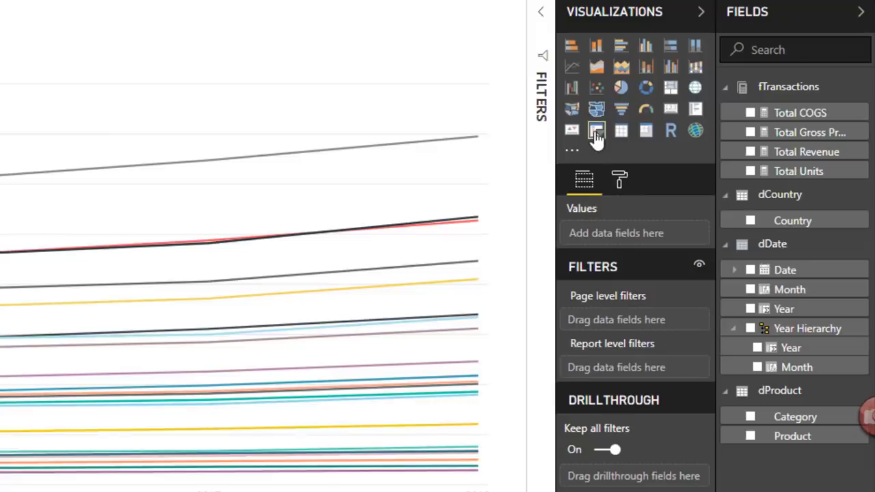
Add a Category slicer below the line chart and filter it to Competition products.
{"action": "left_click", "coordinate": [596, 130]}
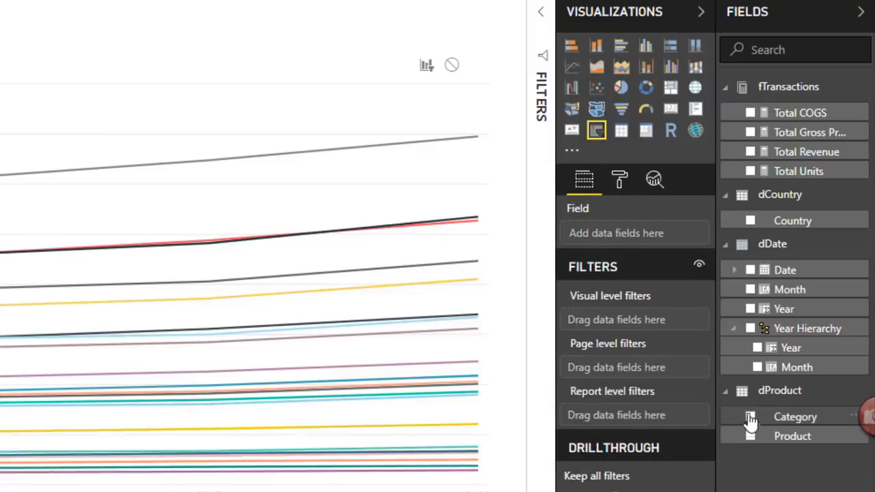
{"action": "left_click", "coordinate": [750, 417]}
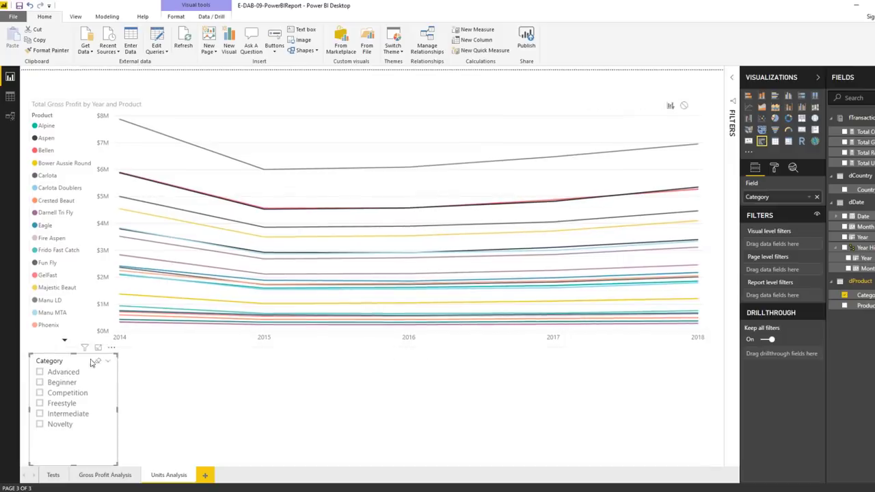
{"action": "left_click_drag", "start_coordinate": [94, 362], "coordinate": [362, 364]}
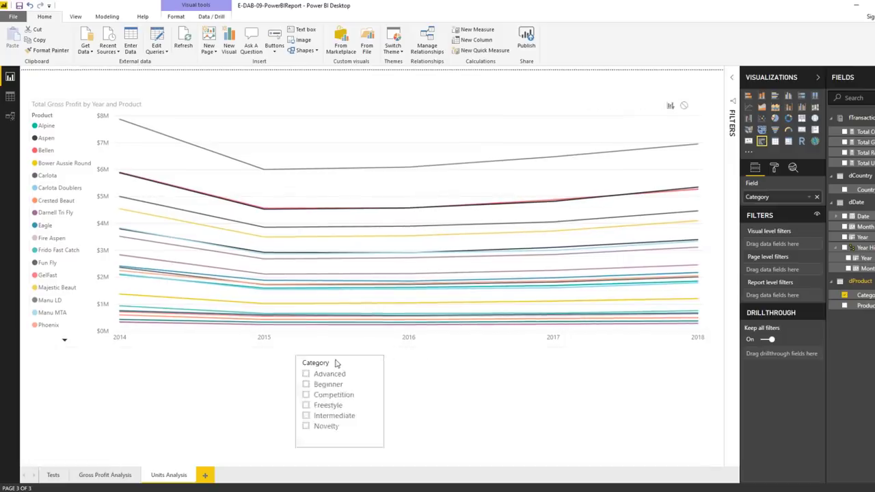
{"action": "left_click", "coordinate": [306, 394]}
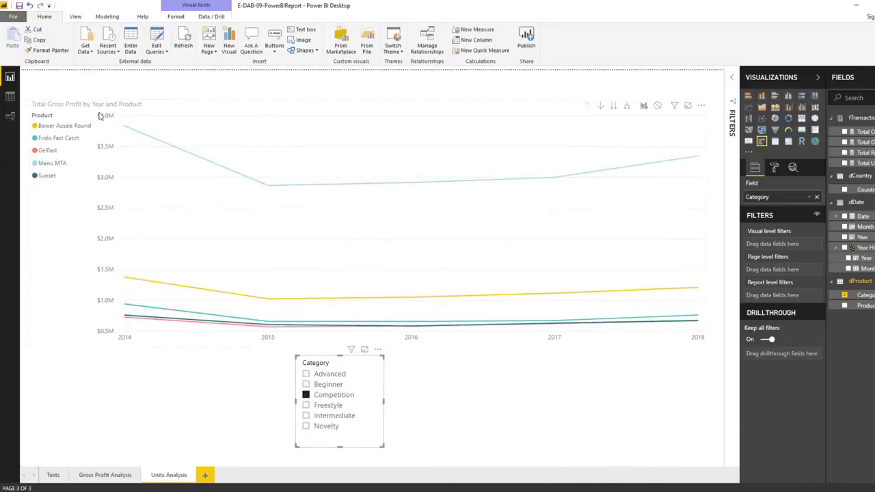
{"action": "left_click", "coordinate": [219, 107]}
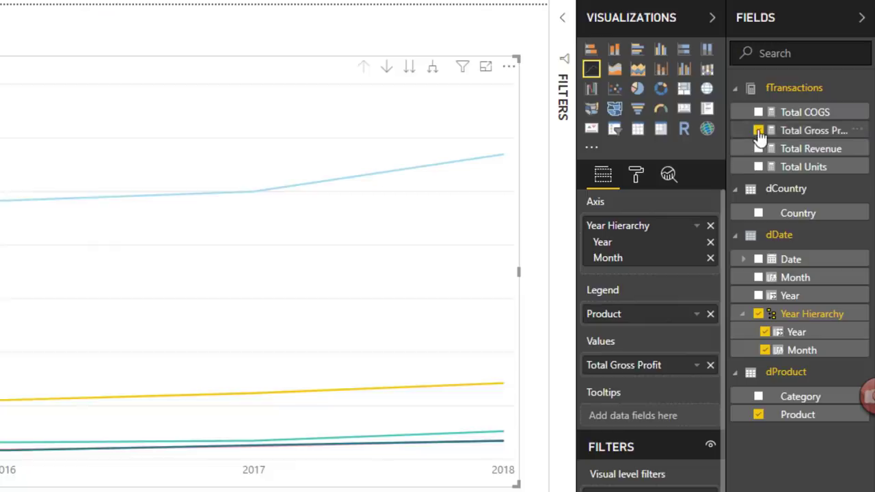
Replace Total Gross Profit with Total Units on the line chart, then clear the Competition filter.
{"action": "left_click", "coordinate": [844, 142]}
{"action": "left_click", "coordinate": [758, 166]}
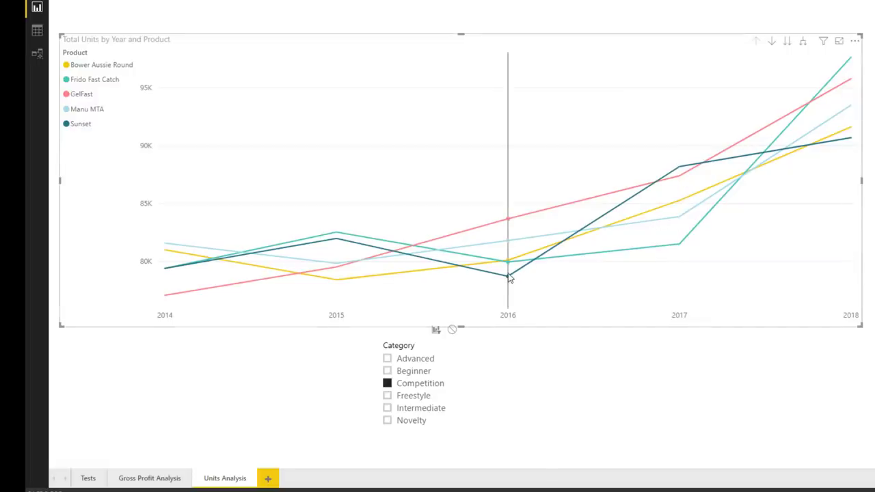
{"action": "mouse_move", "coordinate": [509, 273]}
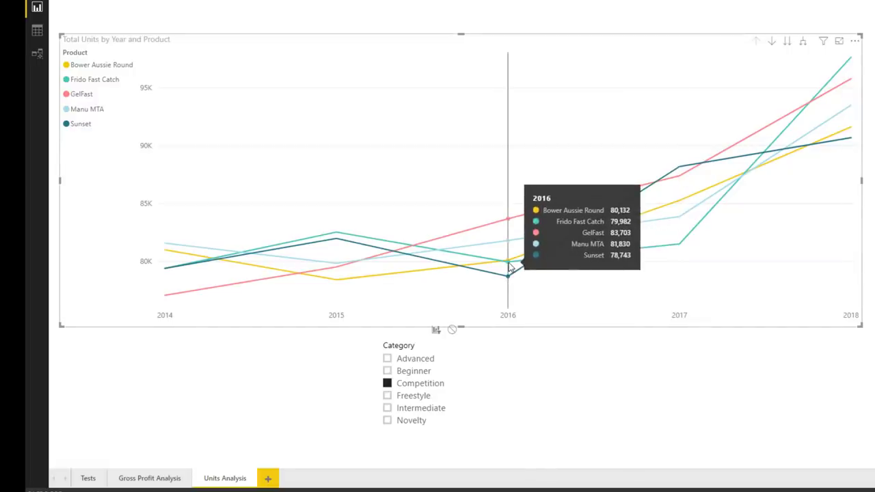
{"action": "mouse_move", "coordinate": [416, 256]}
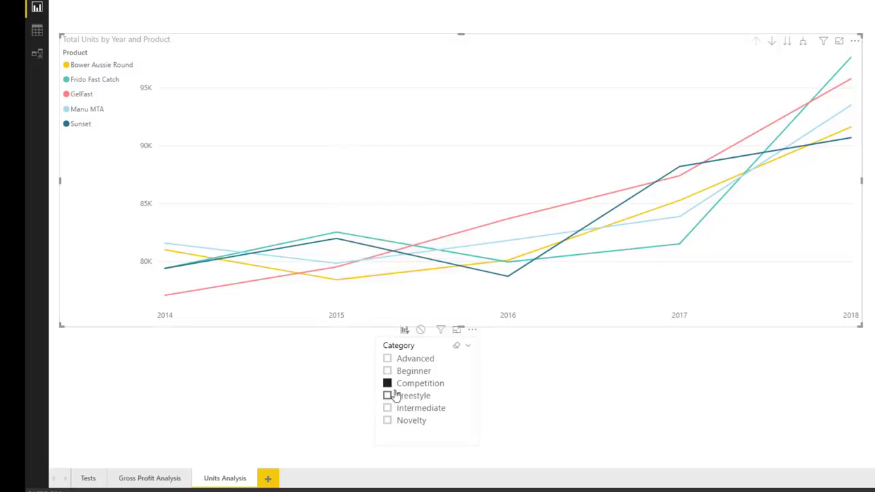
{"action": "left_click", "coordinate": [457, 347]}
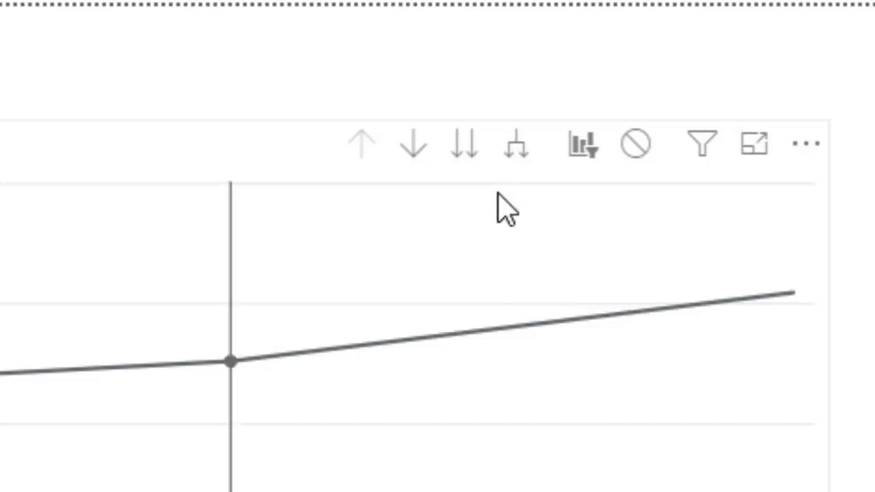
Drill the Total Units chart to months and back, then expand it to a continuous Year-Month timeline.
{"action": "mouse_move", "coordinate": [599, 119]}
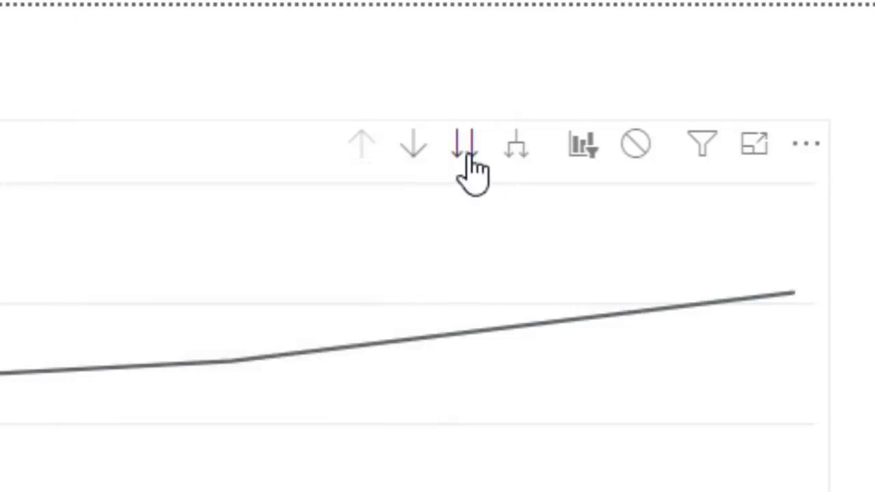
{"action": "left_click", "coordinate": [465, 147]}
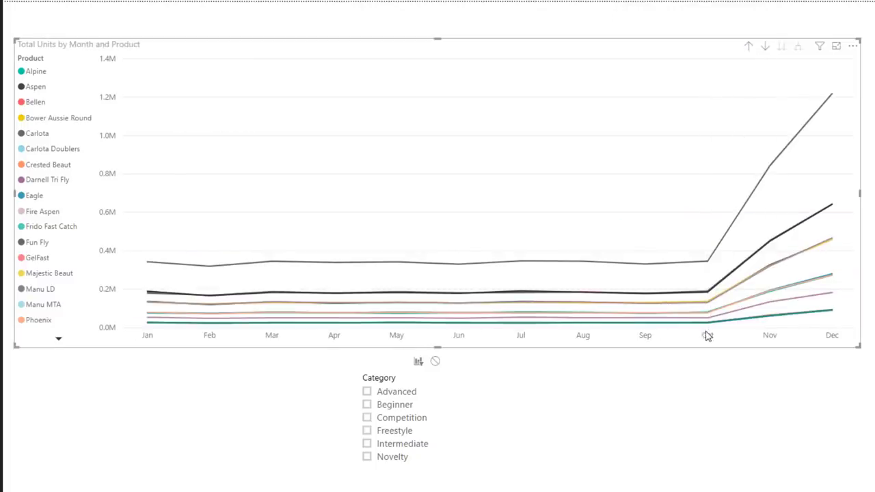
{"action": "mouse_move", "coordinate": [710, 328]}
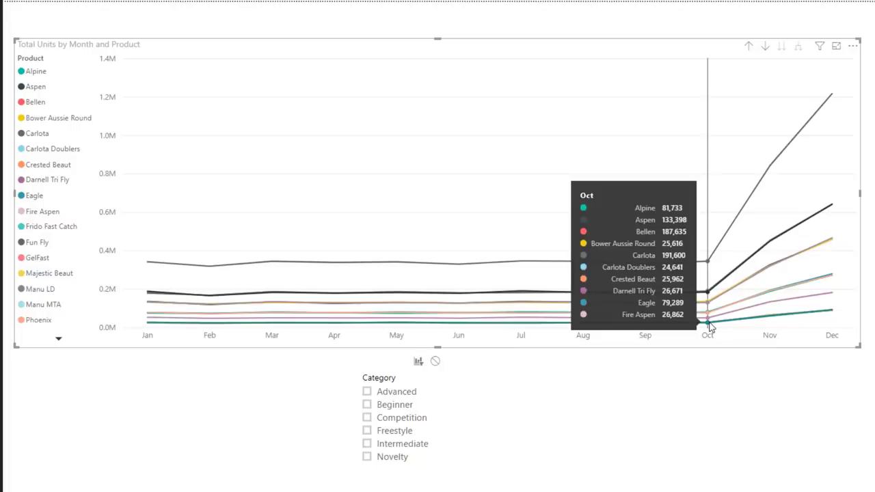
{"action": "left_click", "coordinate": [749, 48]}
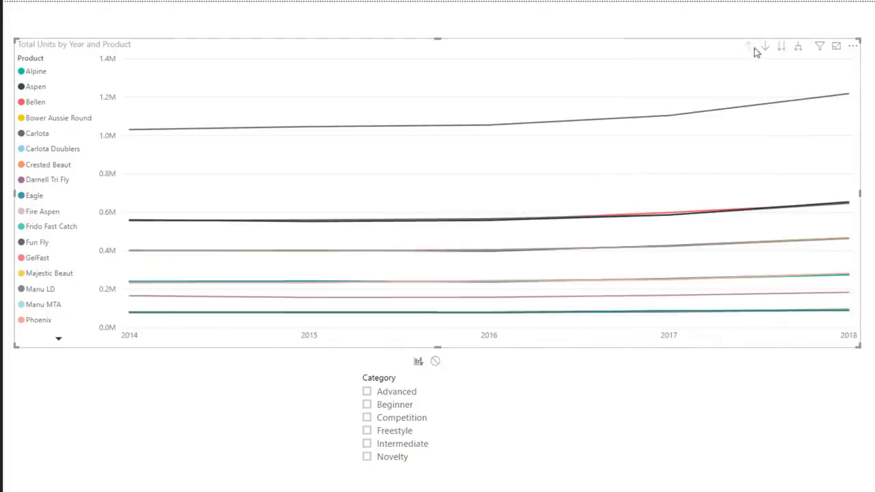
{"action": "left_click", "coordinate": [797, 48]}
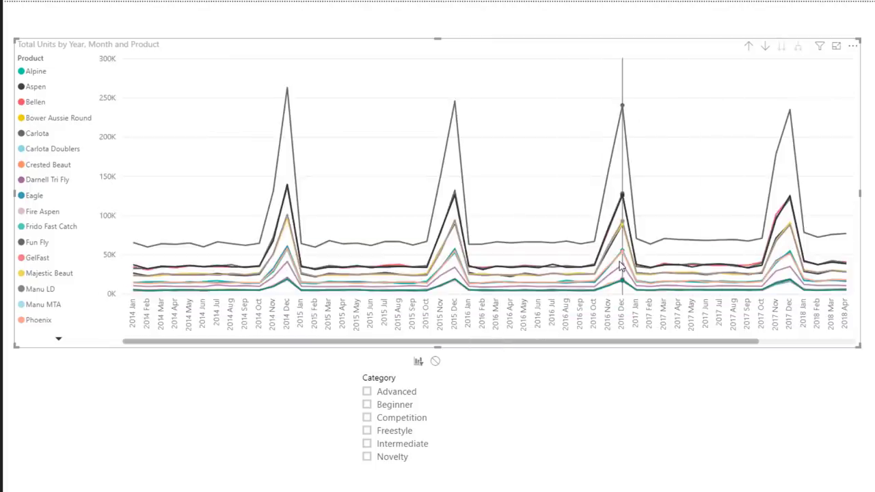
{"action": "mouse_move", "coordinate": [620, 267]}
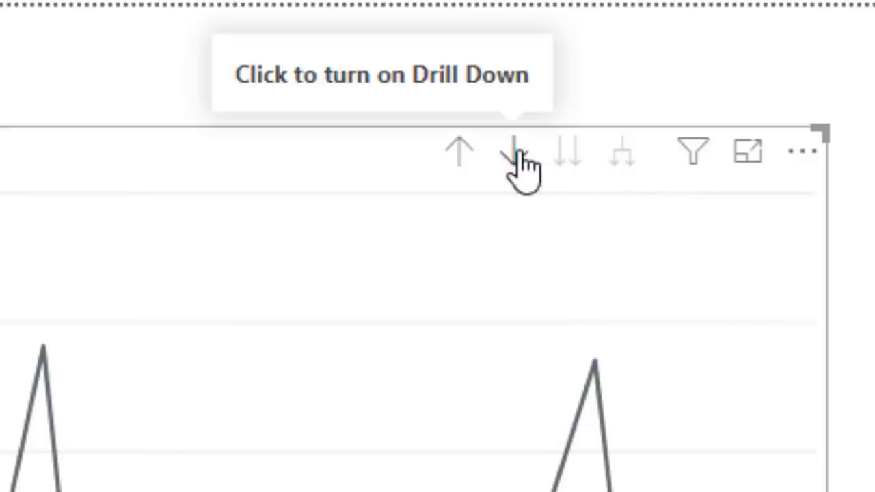
Toggle the chart's drill-down mode and briefly highlight the 2016 Dec values across products.
{"action": "left_click", "coordinate": [516, 154]}
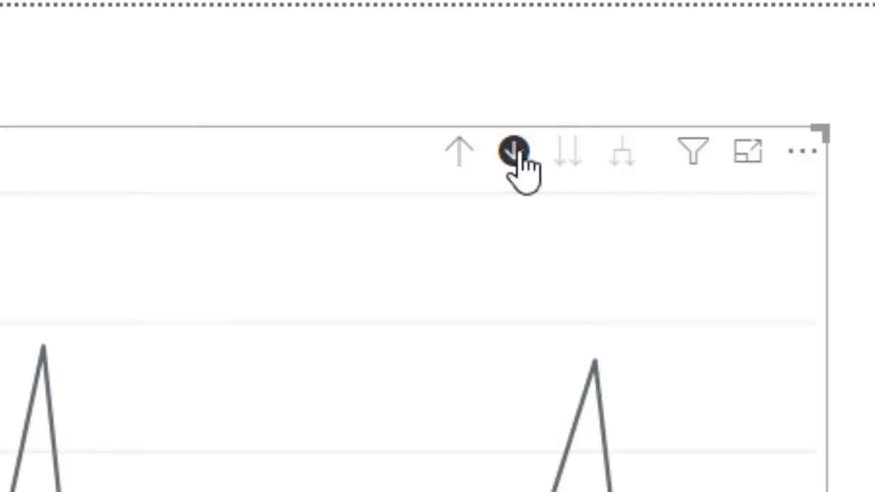
{"action": "left_click", "coordinate": [518, 159]}
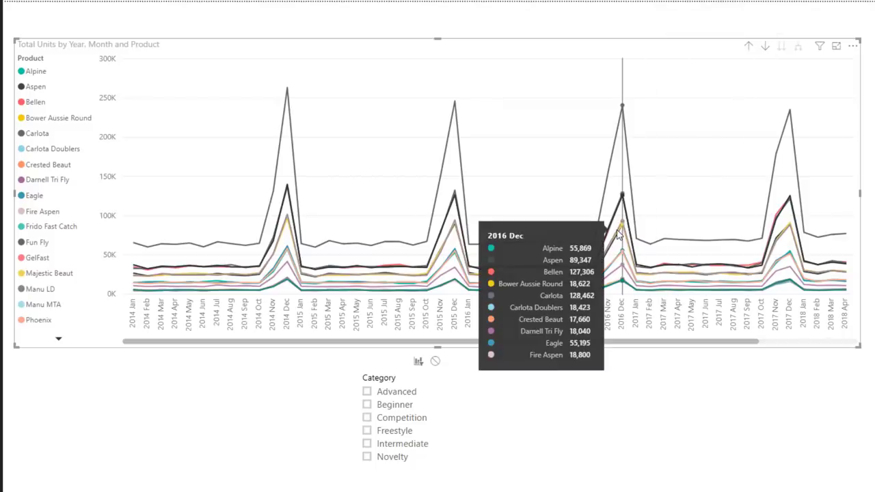
{"action": "left_click", "coordinate": [617, 234]}
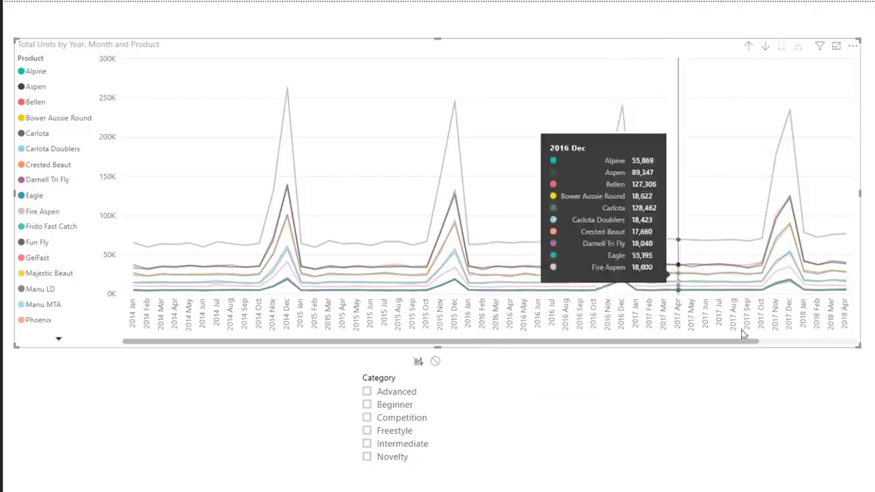
{"action": "left_click", "coordinate": [797, 335]}
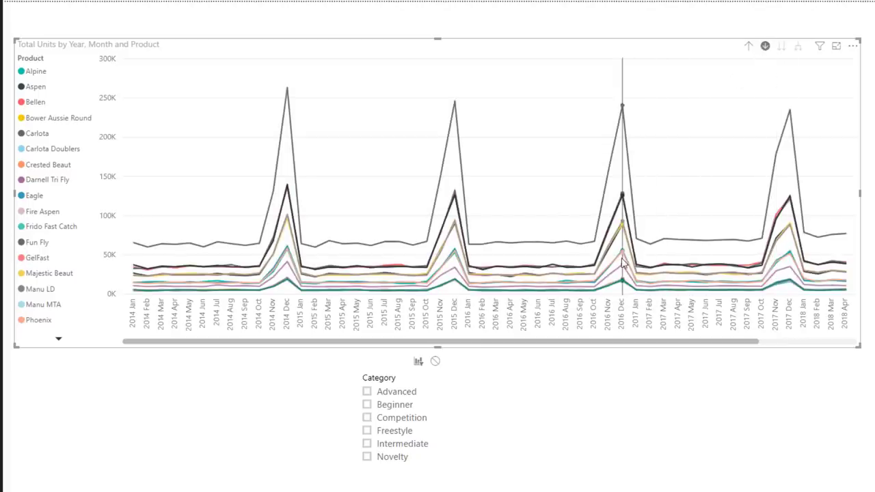
Drill up to years, drill into 2017's months, and filter the slicer to Competition.
{"action": "left_click", "coordinate": [750, 47]}
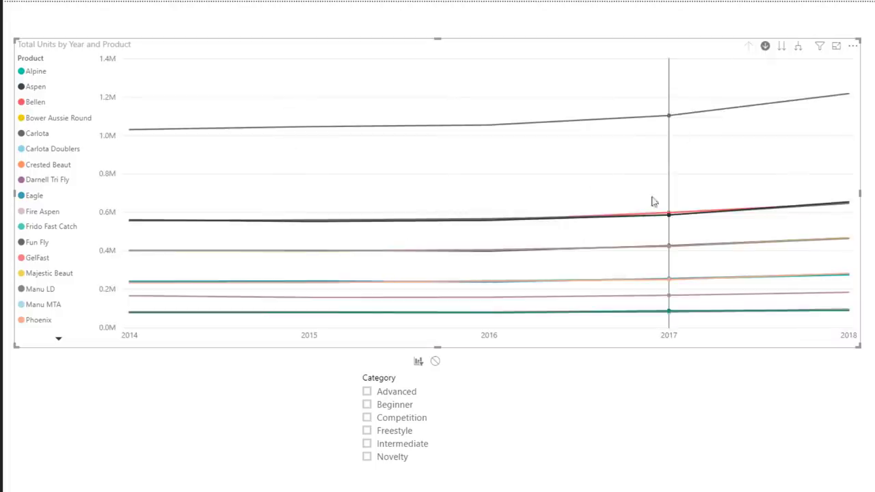
{"action": "left_click", "coordinate": [670, 217]}
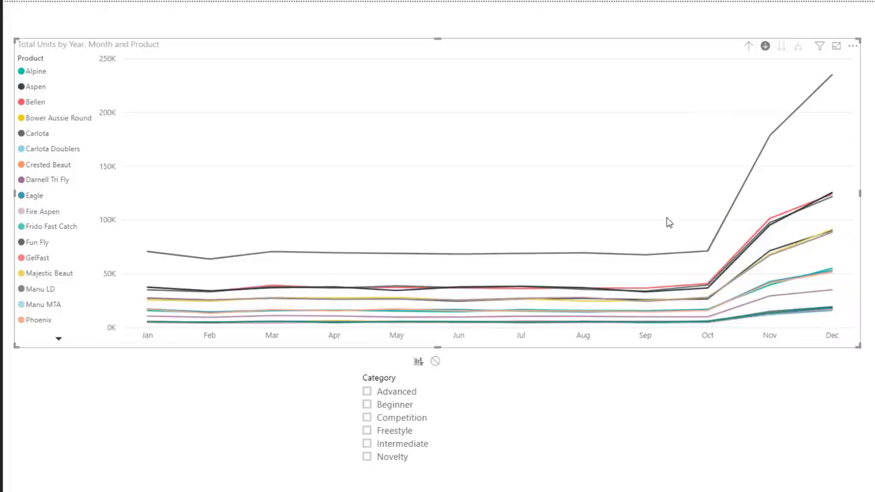
{"action": "mouse_move", "coordinate": [709, 275]}
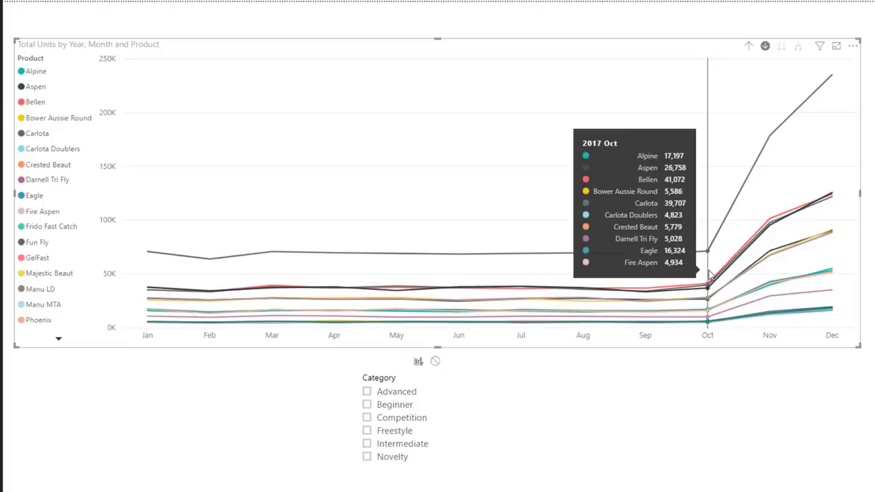
{"action": "left_click", "coordinate": [367, 418]}
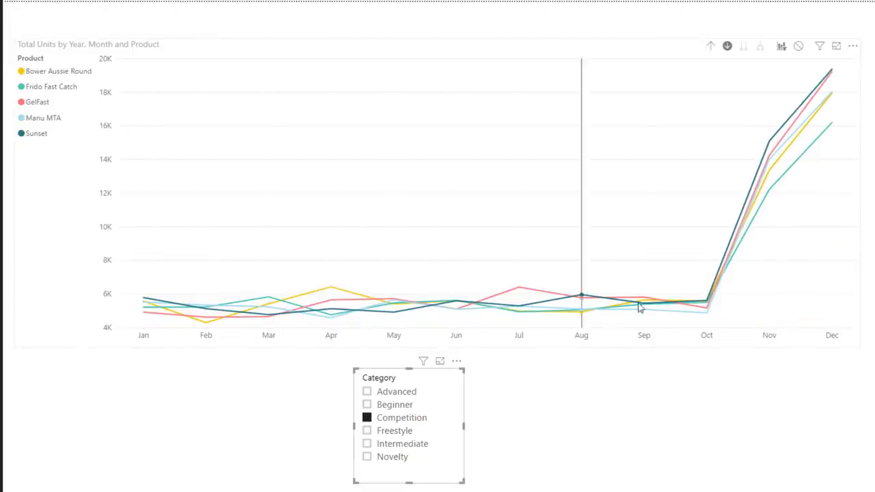
{"action": "mouse_move", "coordinate": [694, 311]}
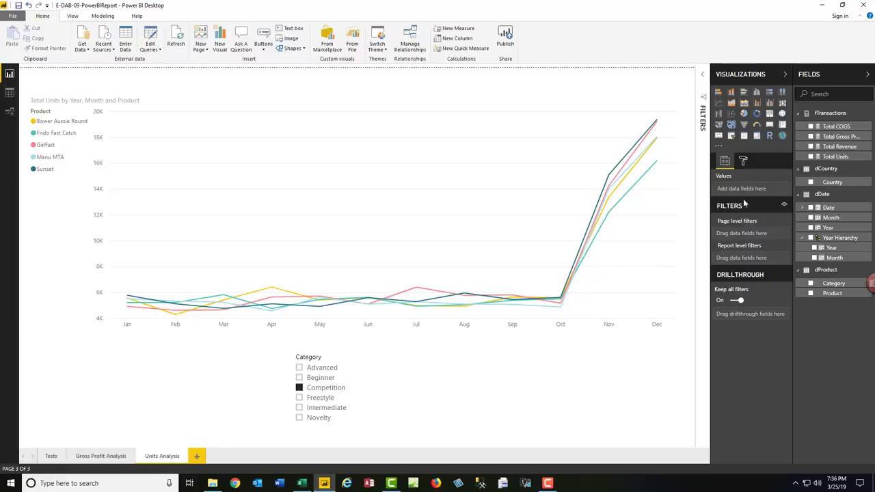
Switch to the Gross Profit Analysis page and show the Model view relationship diagram.
{"action": "left_click", "coordinate": [744, 162]}
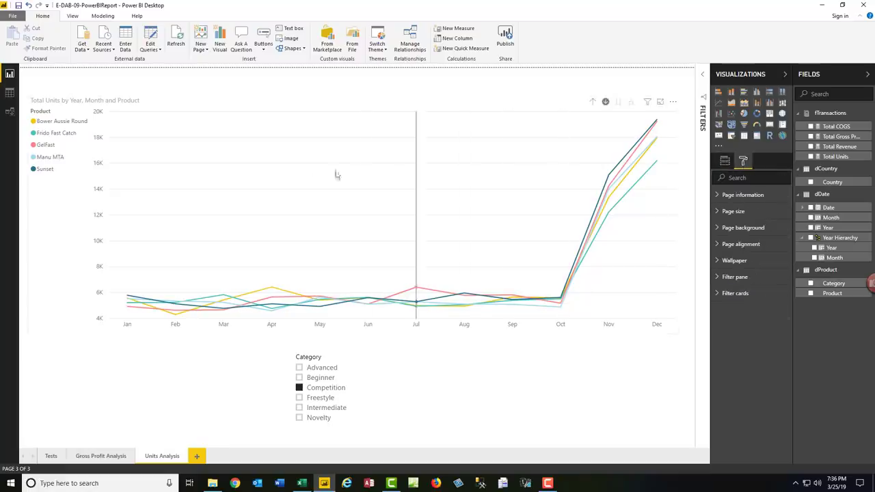
{"action": "left_click", "coordinate": [94, 458]}
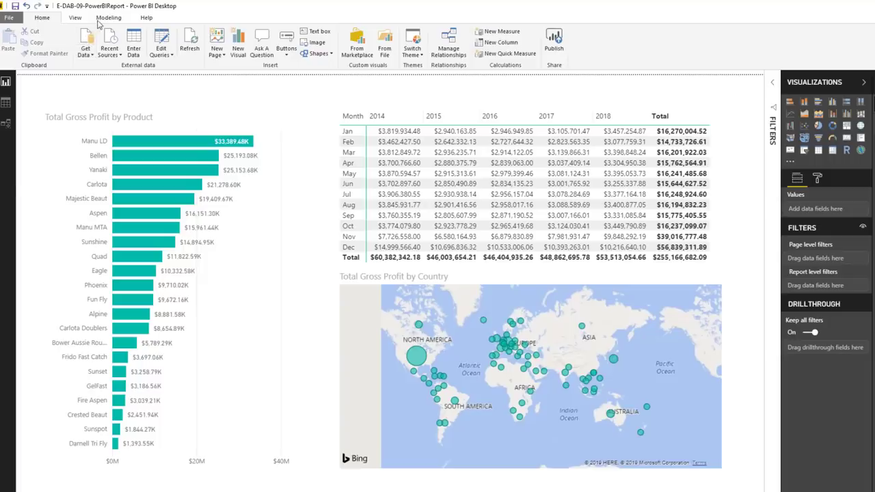
{"action": "left_click", "coordinate": [102, 15]}
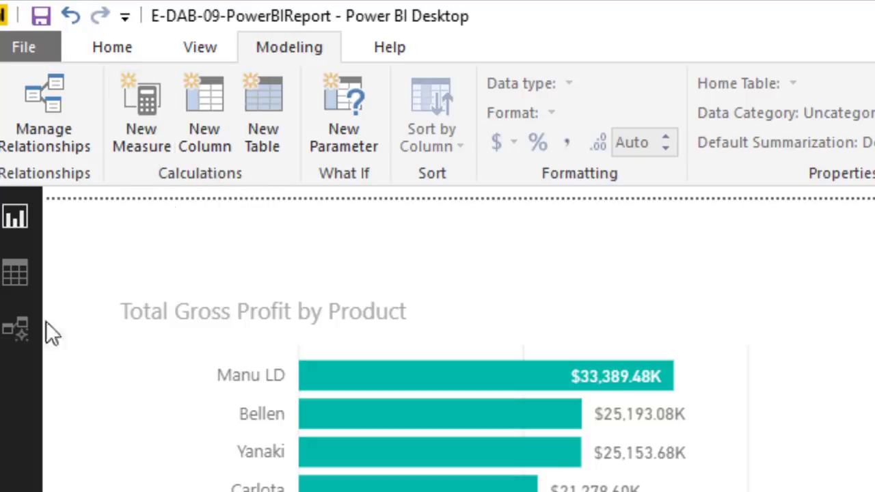
{"action": "left_click", "coordinate": [16, 331]}
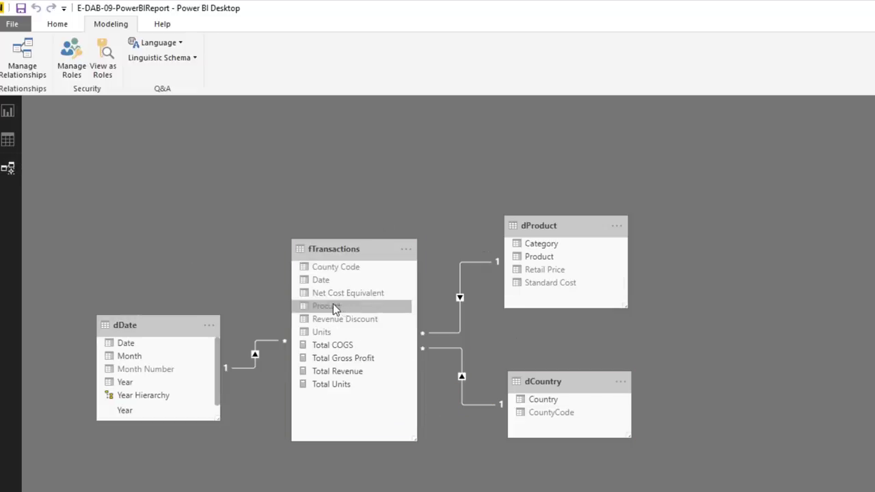
Open Power Query Editor with Edit Queries from the Home ribbon.
{"action": "left_click", "coordinate": [58, 24]}
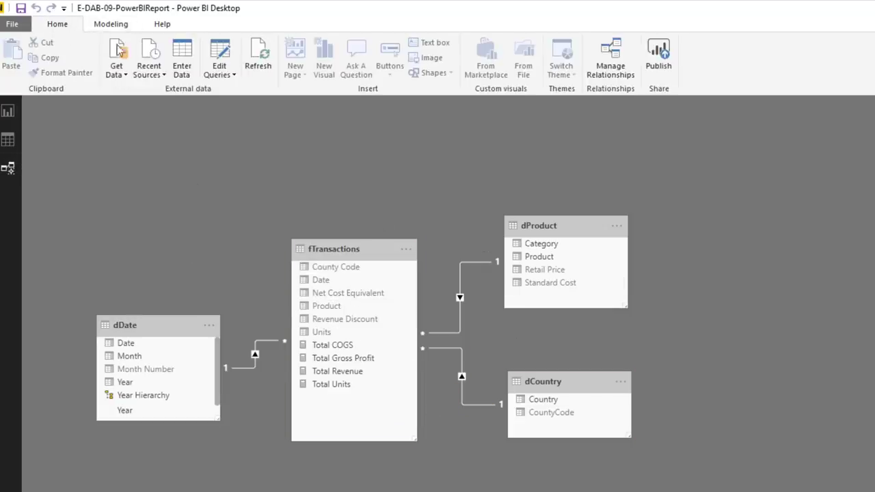
{"action": "left_click", "coordinate": [225, 54]}
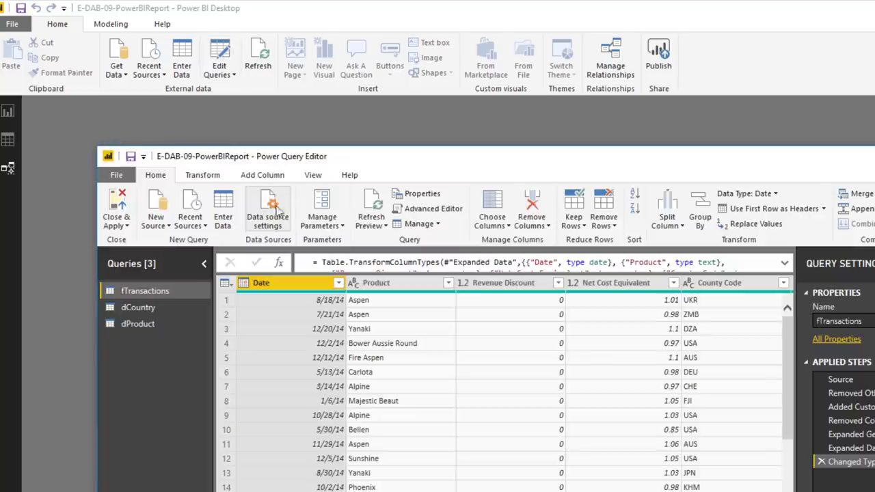